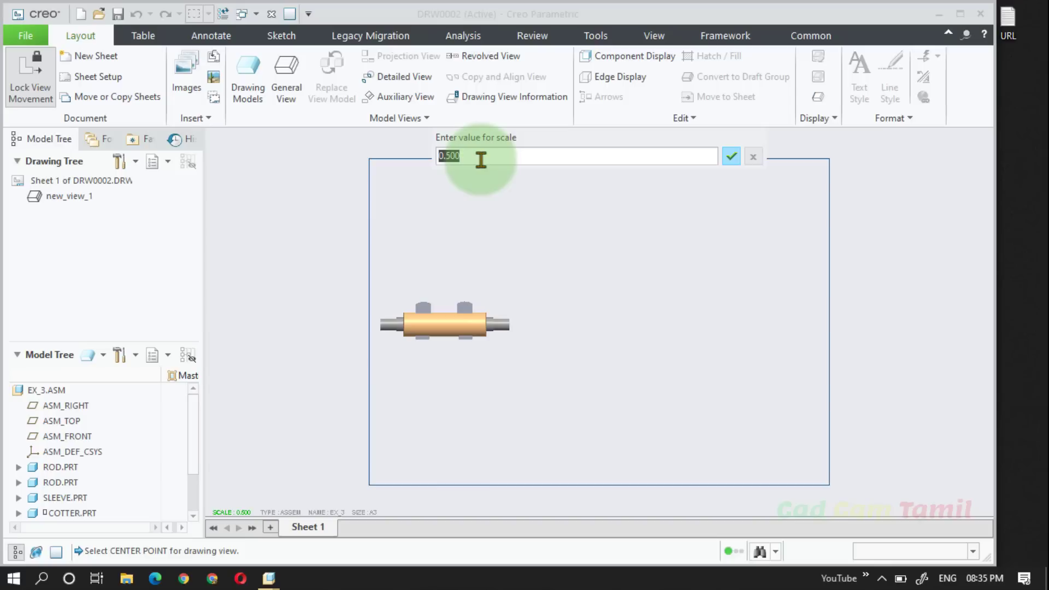
Set the drawing scale to 0.7 and move the unlocked assembly front view to the lower left area of the sheet
{"action": "key", "text": "Return"}
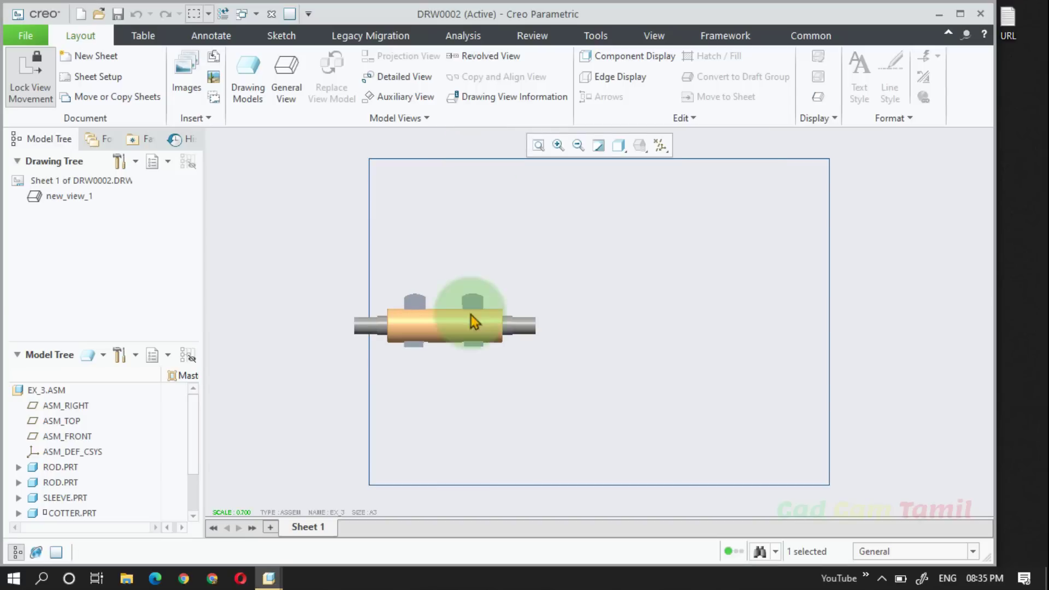
{"action": "left_click", "coordinate": [456, 323]}
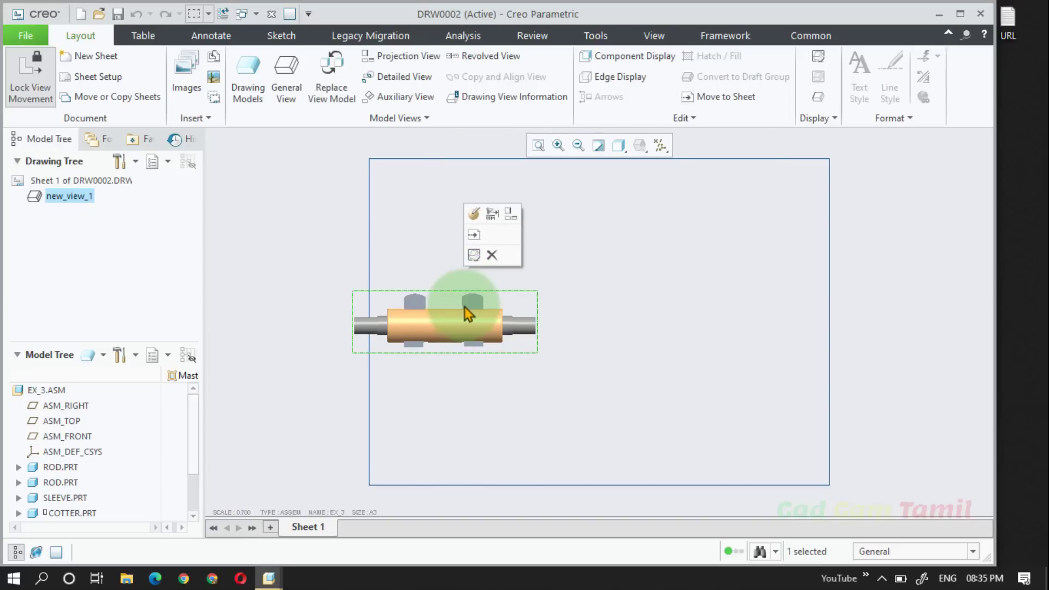
{"action": "right_click_drag", "start_coordinate": [467, 314], "coordinate": [485, 372]}
{"action": "mouse_move", "coordinate": [453, 341]}
{"action": "left_mouse_down"}
{"action": "mouse_move", "coordinate": [520, 351]}
{"action": "mouse_move", "coordinate": [526, 433]}
{"action": "mouse_move", "coordinate": [511, 409]}
{"action": "mouse_move", "coordinate": [498, 435]}
{"action": "mouse_move", "coordinate": [497, 421]}
{"action": "mouse_move", "coordinate": [503, 427]}
{"action": "left_mouse_up"}
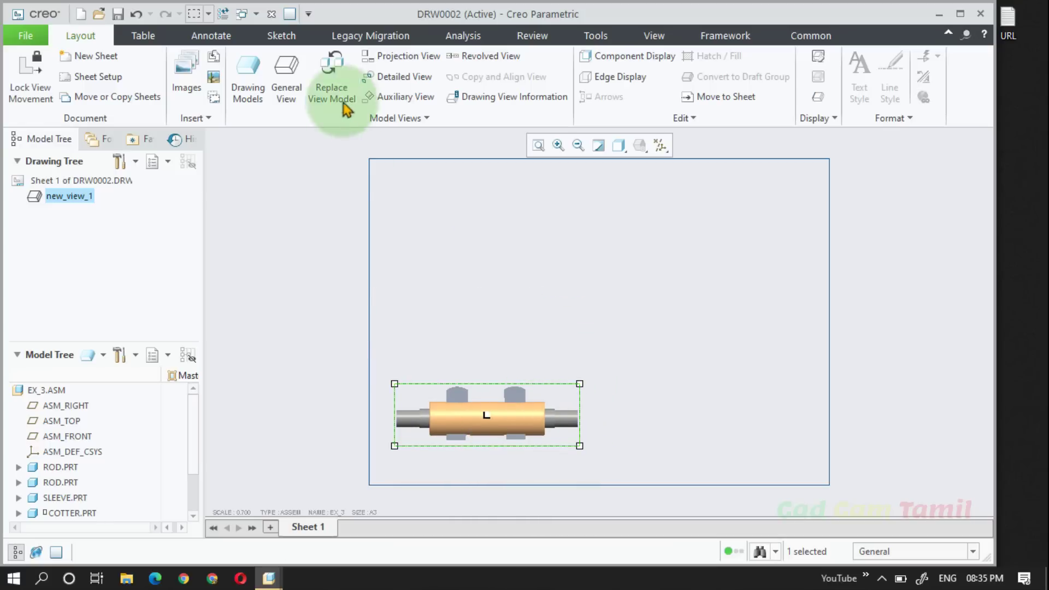
Add projection views above and to the right of the front view, and set the display style to Hidden Line
{"action": "left_click", "coordinate": [404, 56]}
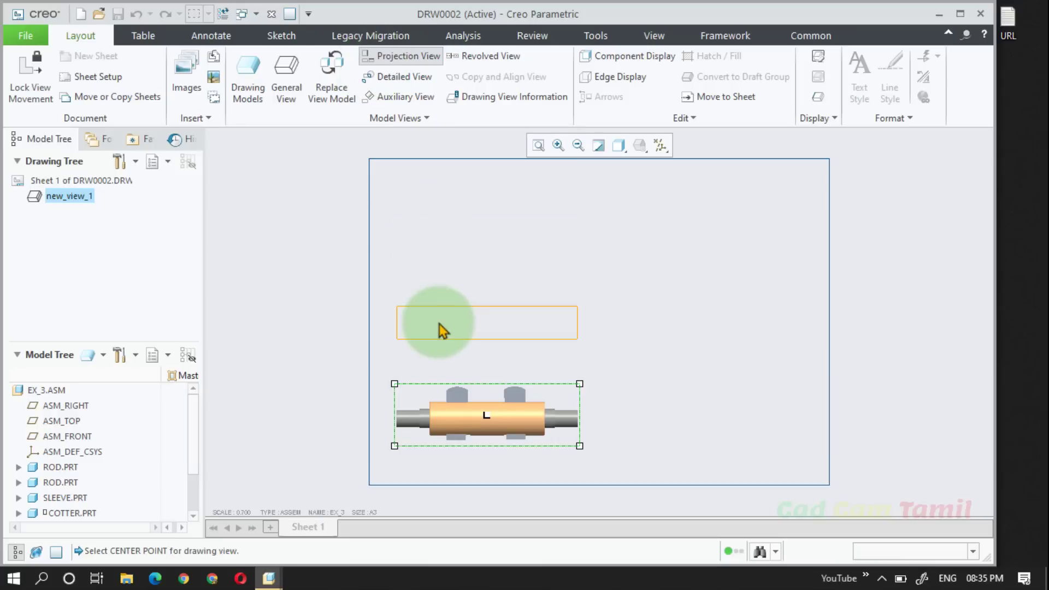
{"action": "left_click", "coordinate": [438, 327]}
{"action": "left_click", "coordinate": [410, 56]}
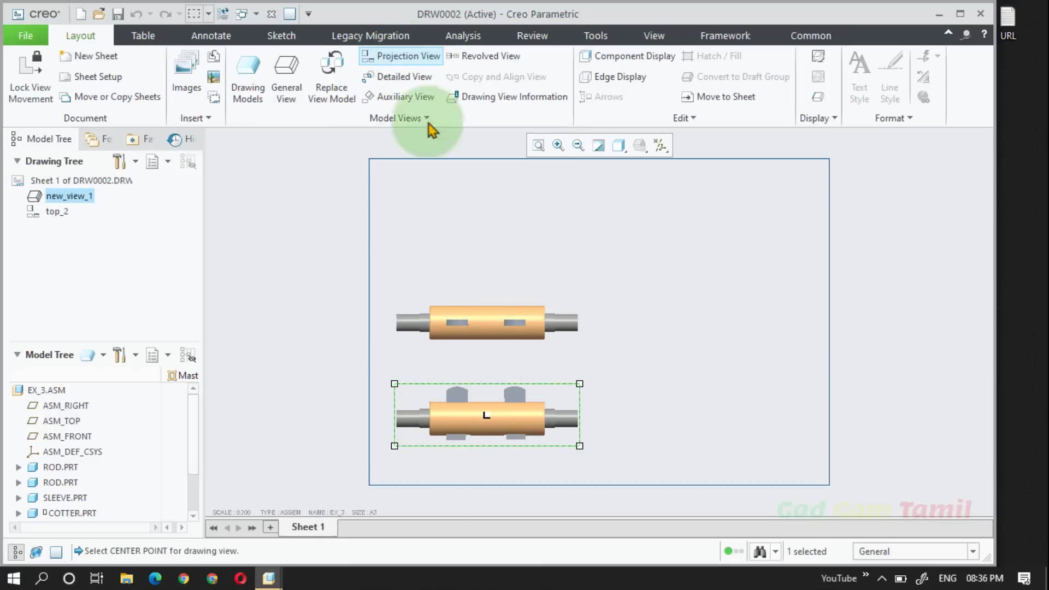
{"action": "left_click", "coordinate": [627, 423]}
{"action": "left_click", "coordinate": [710, 443]}
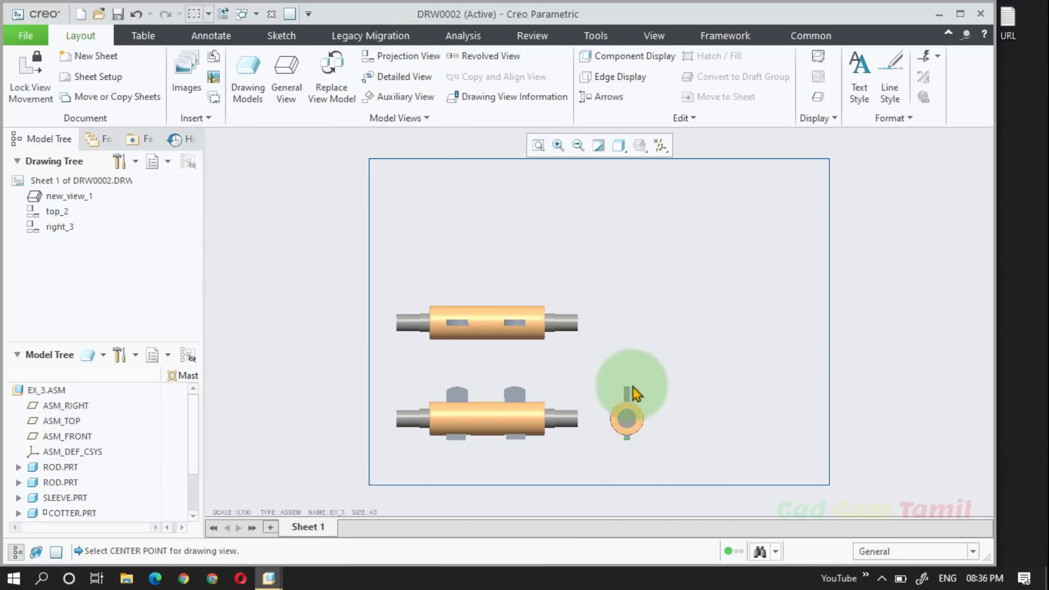
{"action": "left_click", "coordinate": [618, 147]}
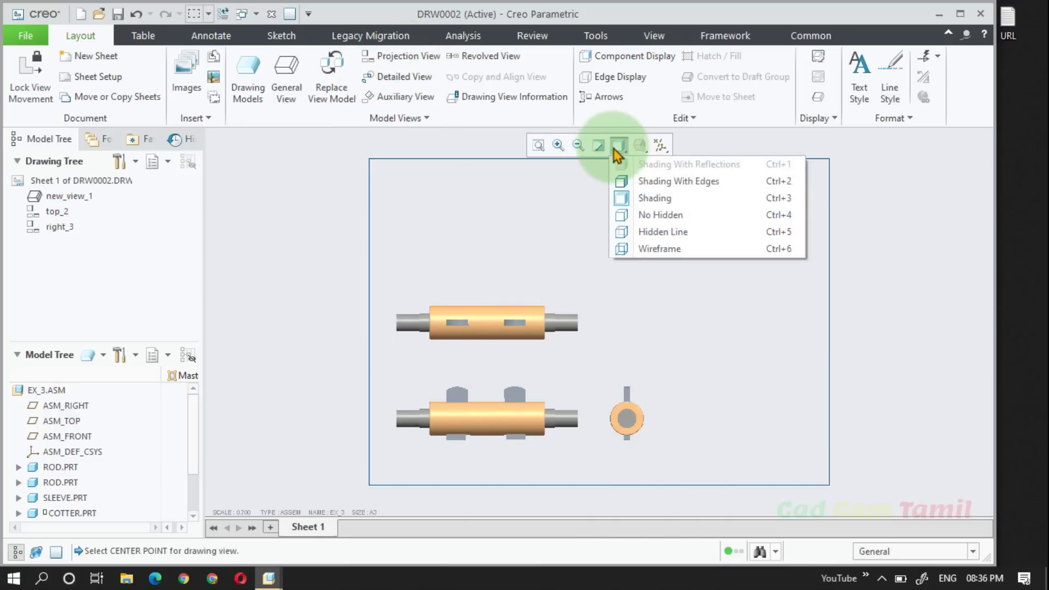
{"action": "left_click", "coordinate": [634, 232]}
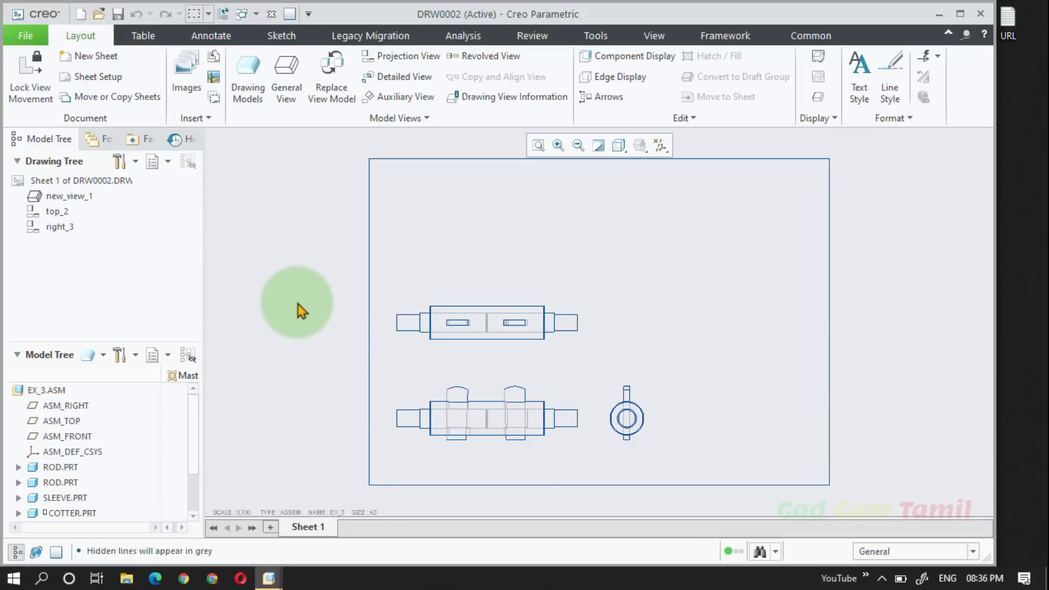
Insert the "bom description up" quick table near the sheet's upper right corner and move it down beside the top view
{"action": "left_click", "coordinate": [145, 36]}
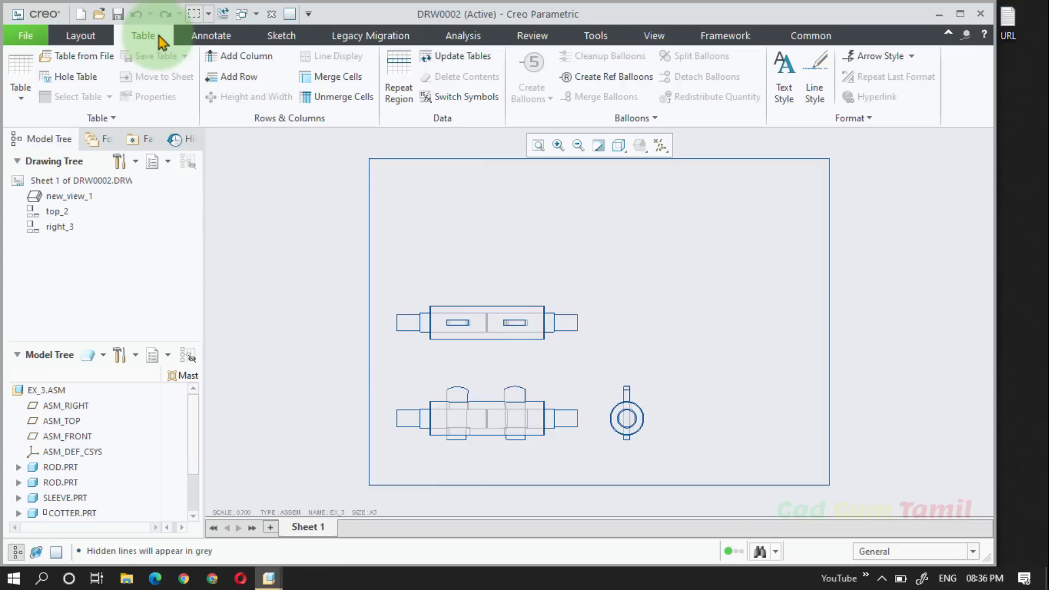
{"action": "left_click", "coordinate": [20, 91]}
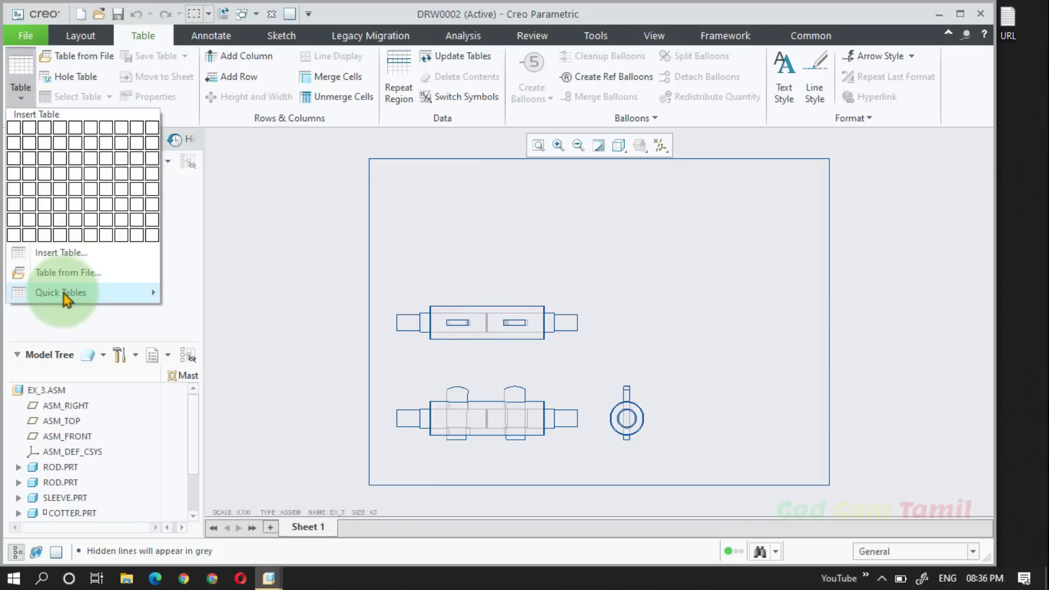
{"action": "mouse_move", "coordinate": [65, 298]}
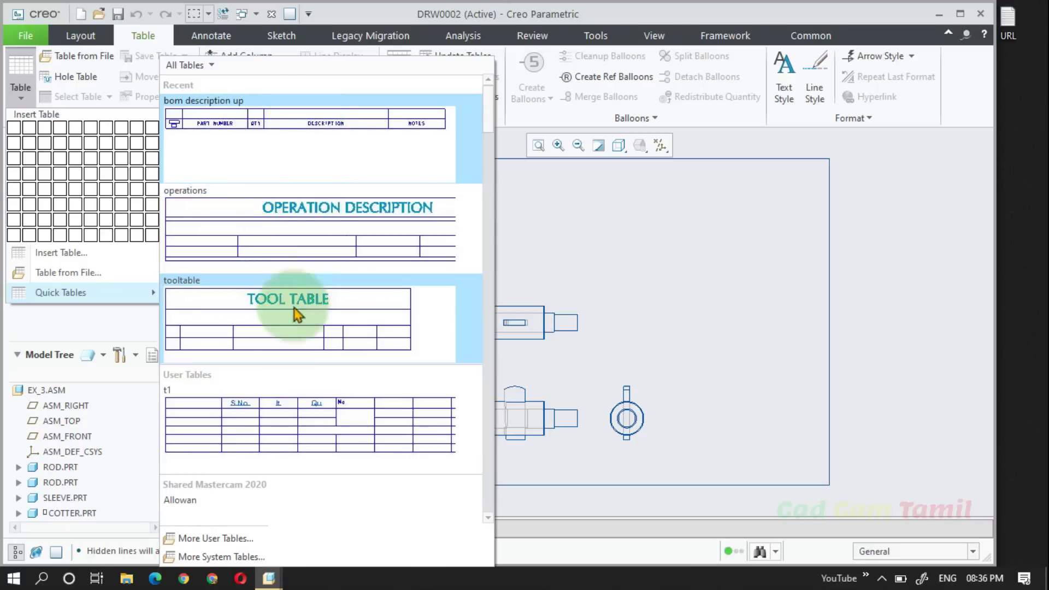
{"action": "scroll", "coordinate": [285, 356], "scroll_direction": "down", "scroll_amount": 5}
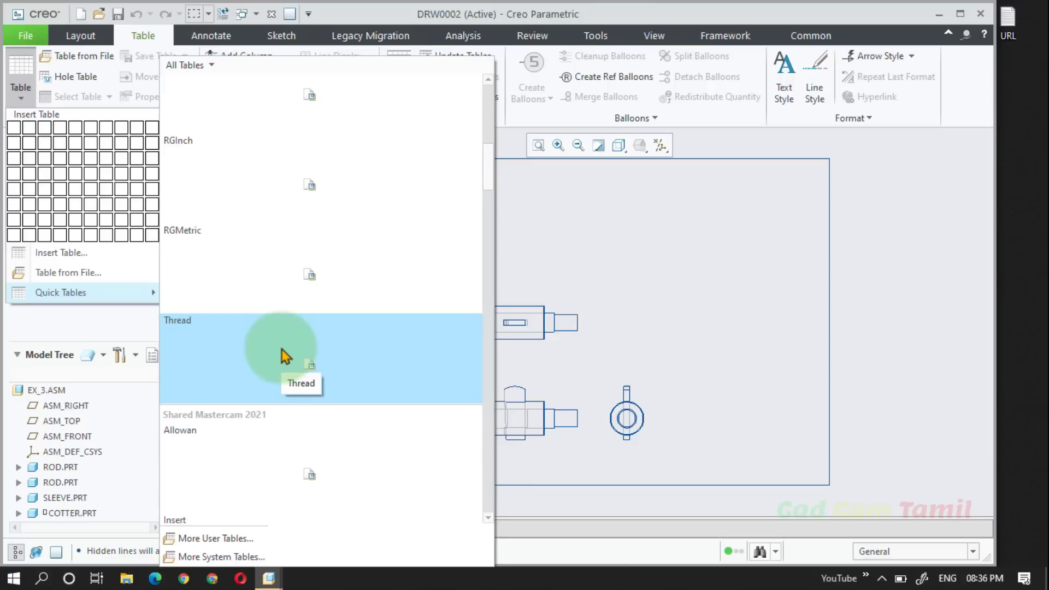
{"action": "scroll", "coordinate": [285, 356], "scroll_direction": "down", "scroll_amount": 10}
{"action": "scroll", "coordinate": [285, 356], "scroll_direction": "down", "scroll_amount": 15}
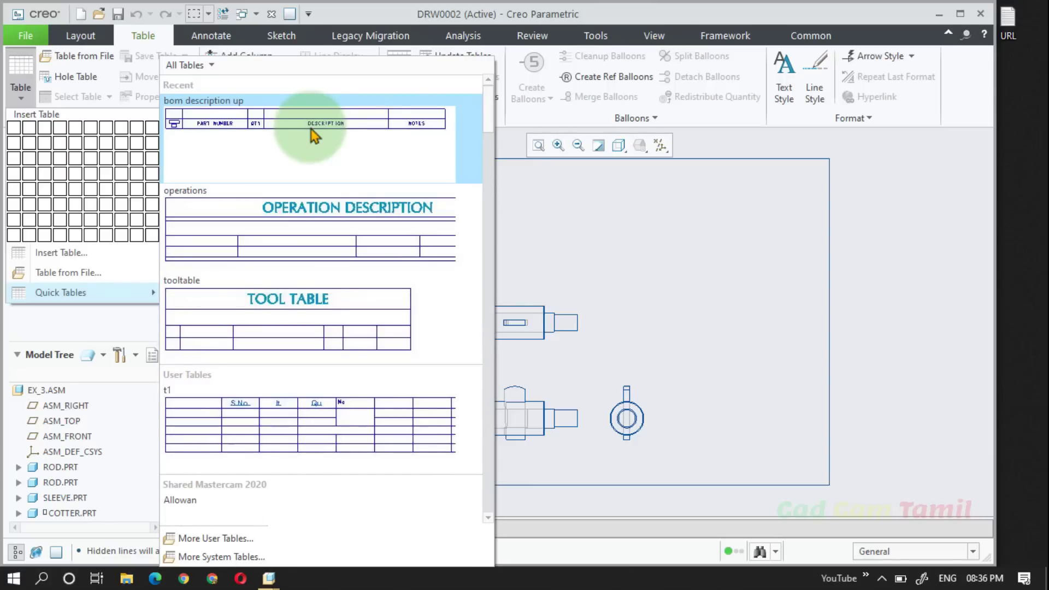
{"action": "left_click", "coordinate": [320, 114]}
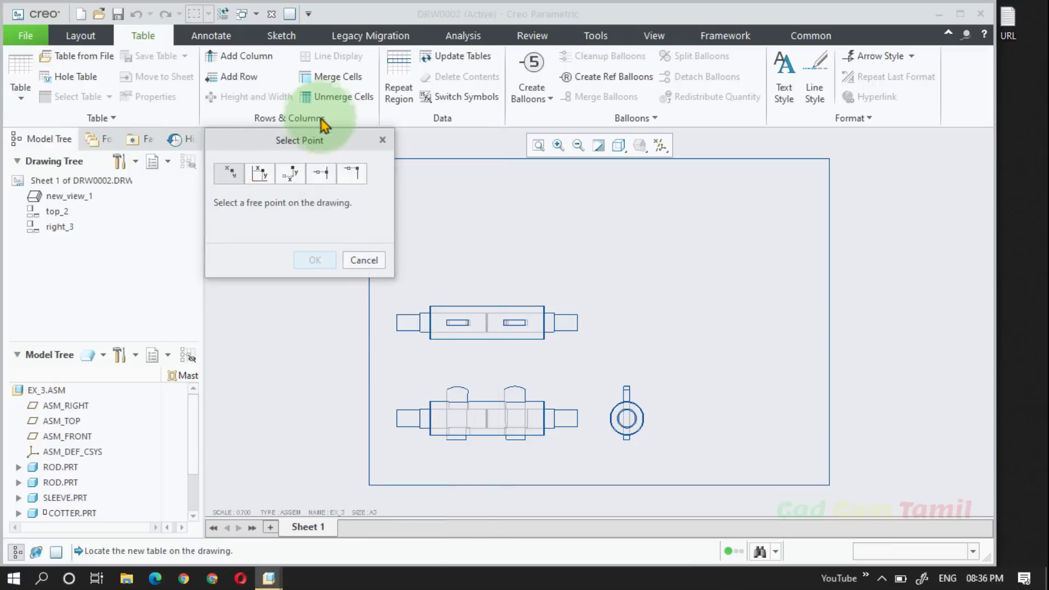
{"action": "left_click", "coordinate": [586, 206]}
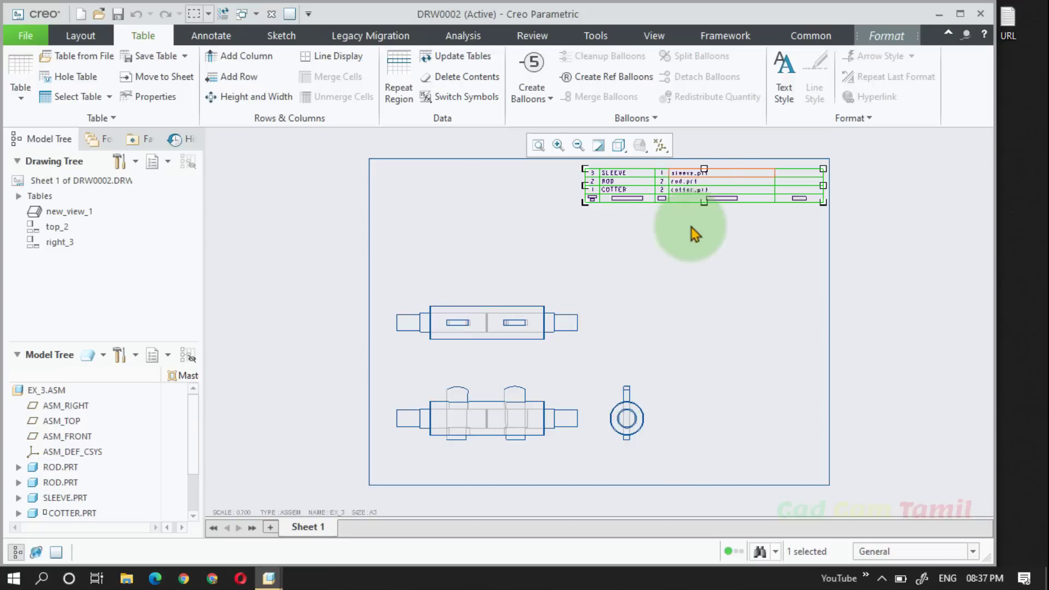
{"action": "left_click", "coordinate": [676, 204]}
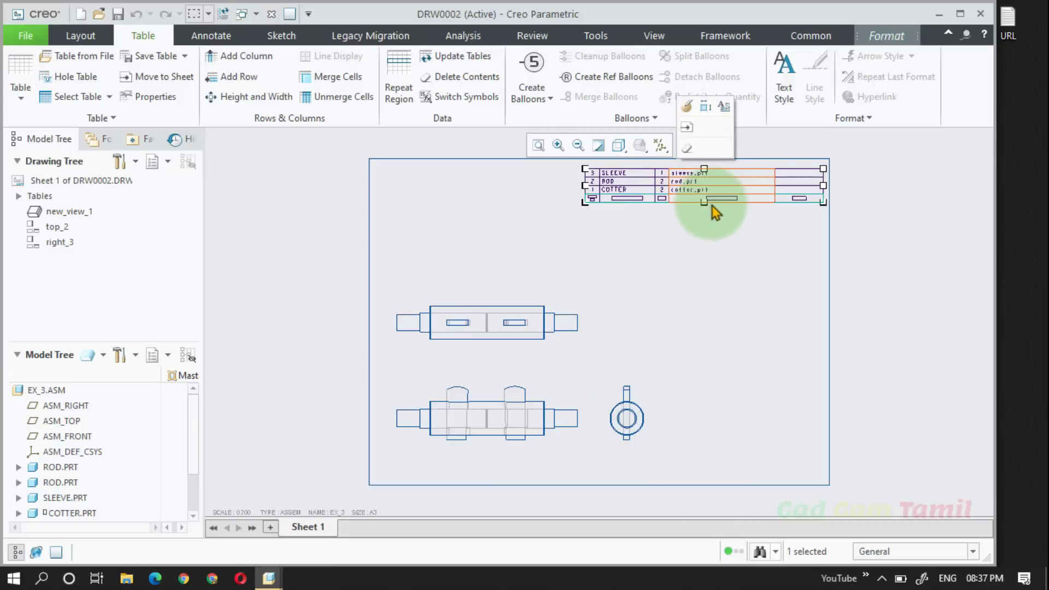
{"action": "left_click_drag", "start_coordinate": [712, 204], "coordinate": [680, 284]}
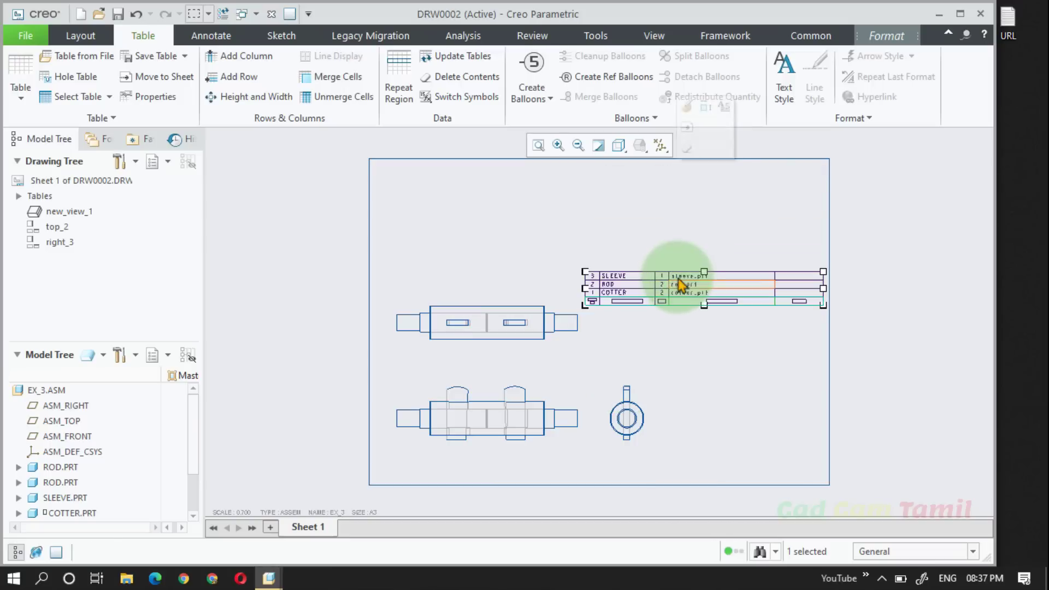
Examine the item number, part number, quantity, description and notes columns of the BOM table
{"action": "scroll", "coordinate": [680, 284], "scroll_direction": "up", "scroll_amount": 5}
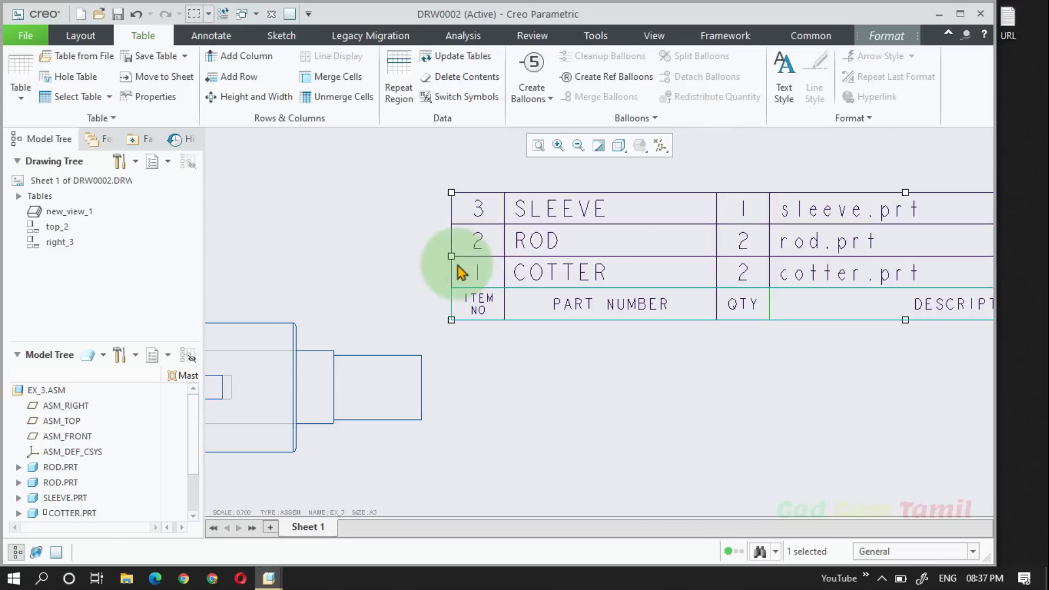
{"action": "scroll", "coordinate": [462, 271], "scroll_direction": "down", "scroll_amount": 2}
{"action": "scroll", "coordinate": [436, 307], "scroll_direction": "down", "scroll_amount": 1}
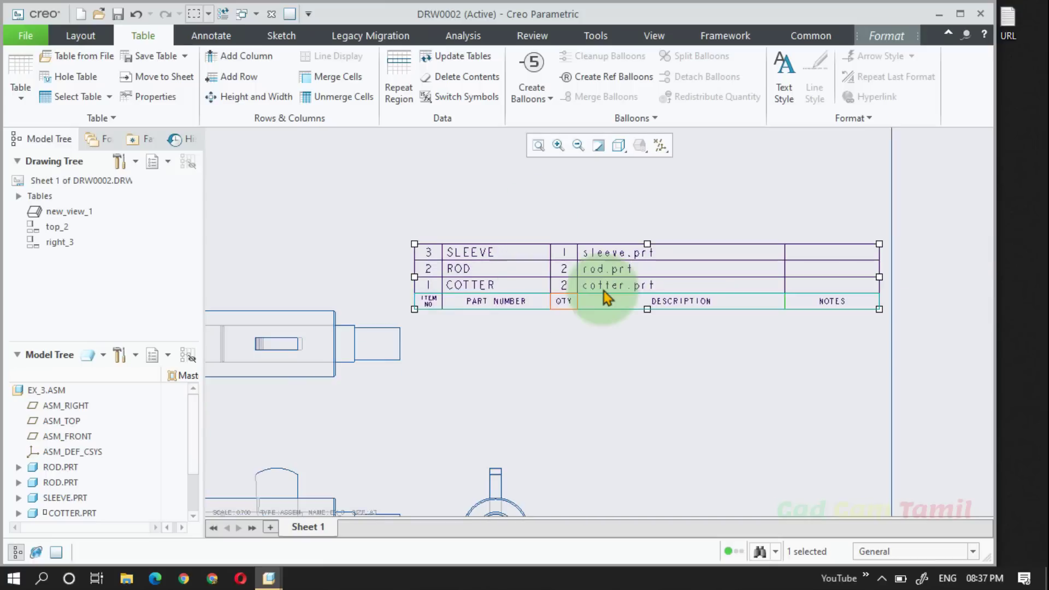
{"action": "scroll", "coordinate": [606, 298], "scroll_direction": "up", "scroll_amount": 1}
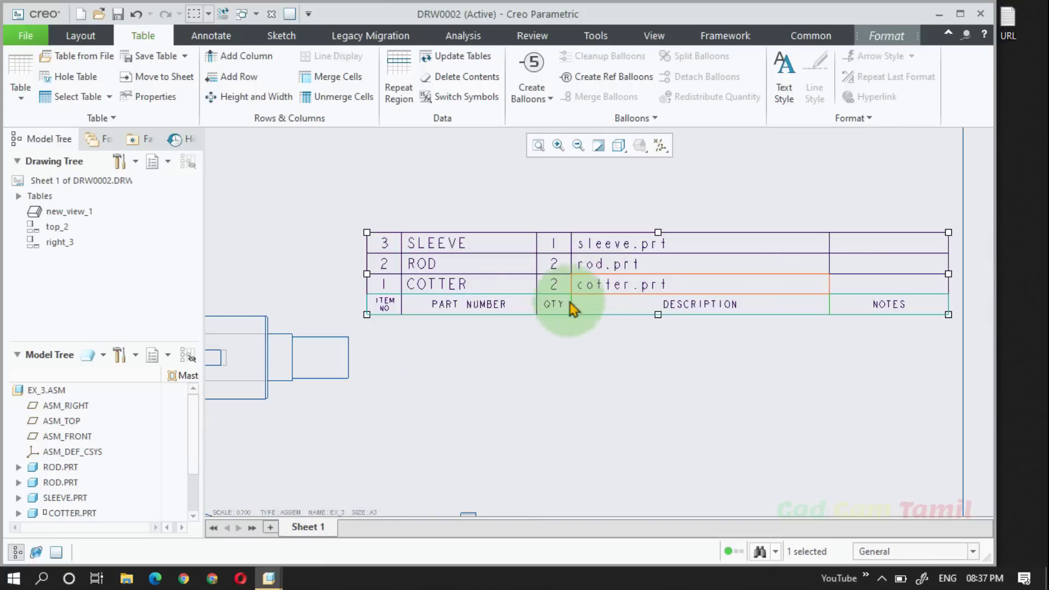
{"action": "left_click", "coordinate": [388, 311]}
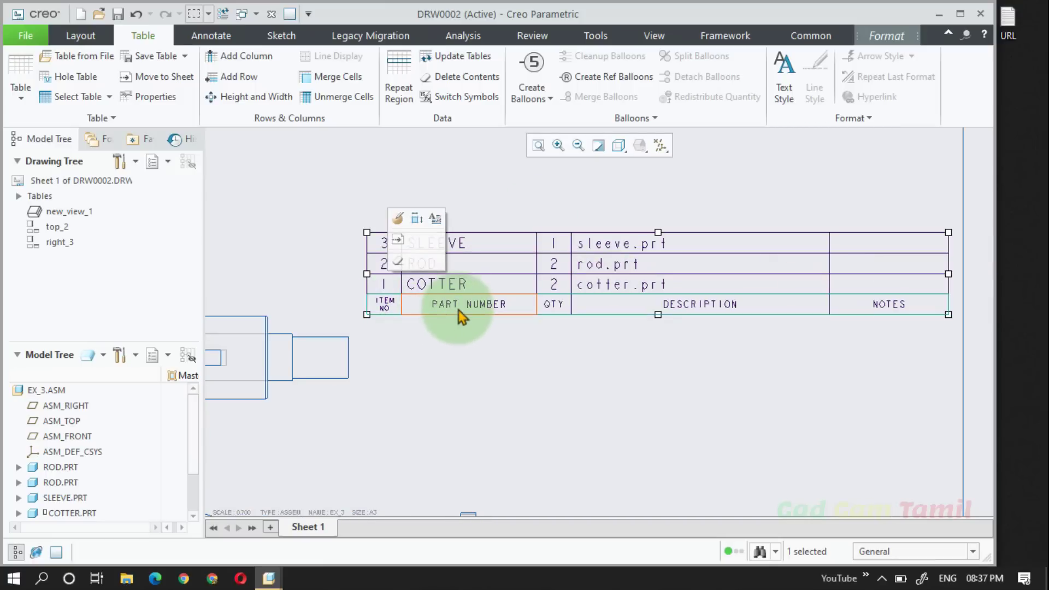
{"action": "left_click", "coordinate": [564, 316]}
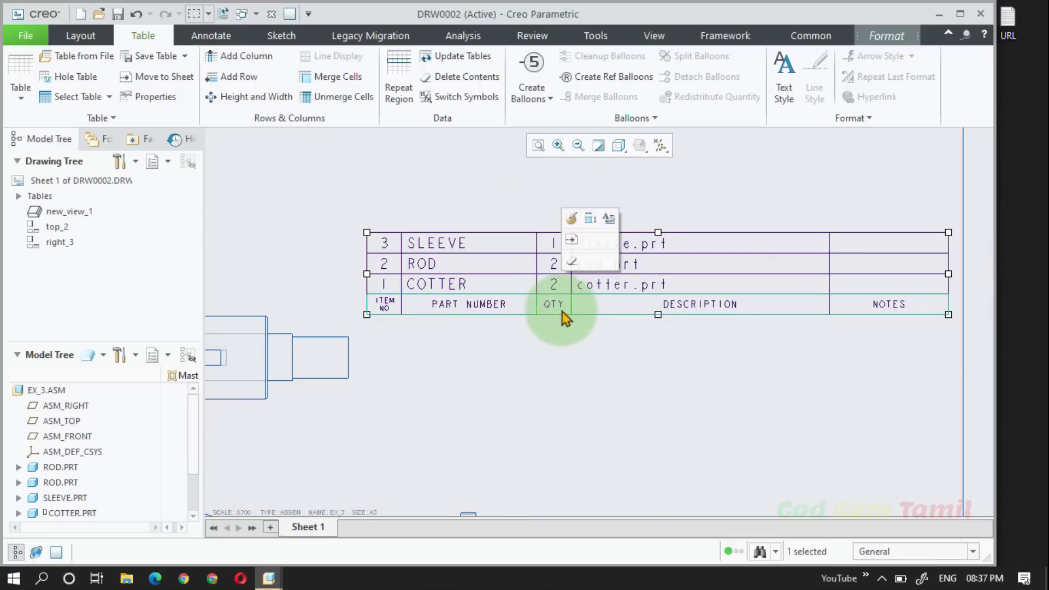
{"action": "left_click", "coordinate": [748, 315]}
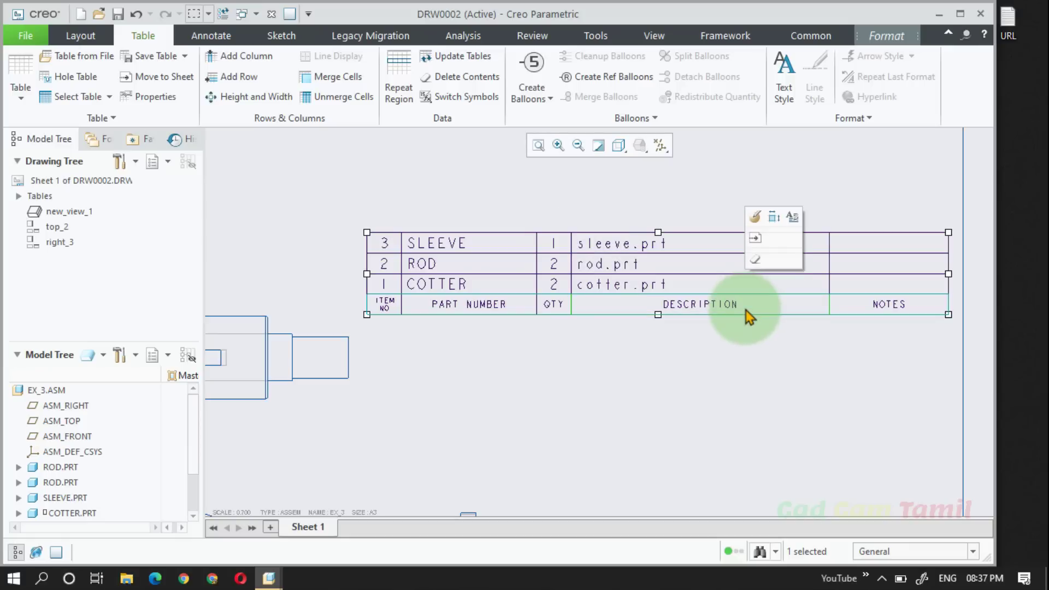
{"action": "left_click", "coordinate": [913, 309]}
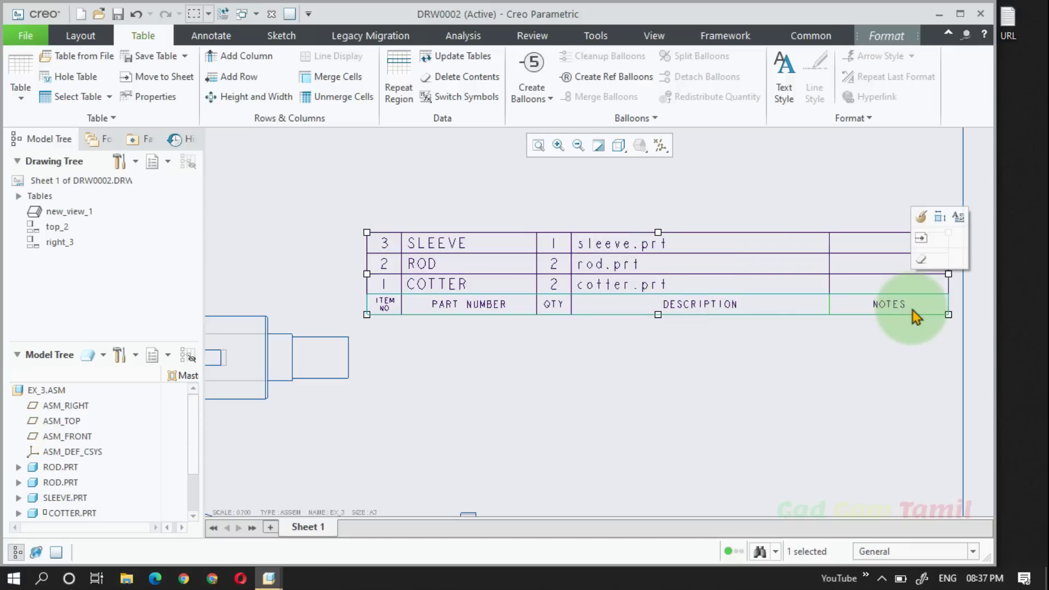
{"action": "left_click", "coordinate": [772, 382]}
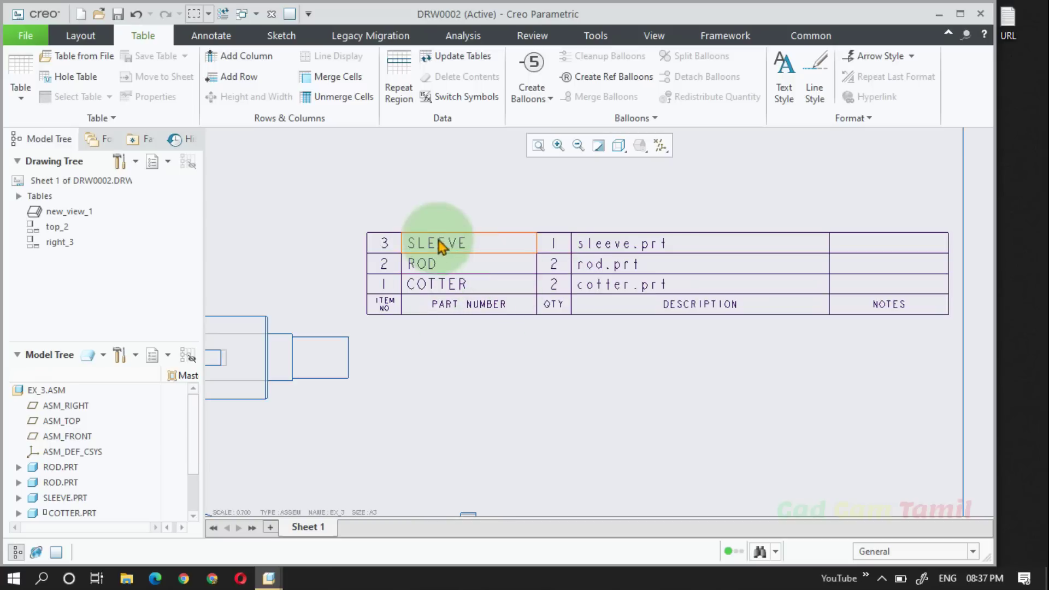
Create BOM balloons for all components in the assembly drawing
{"action": "scroll", "coordinate": [502, 238], "scroll_direction": "up", "scroll_amount": 3}
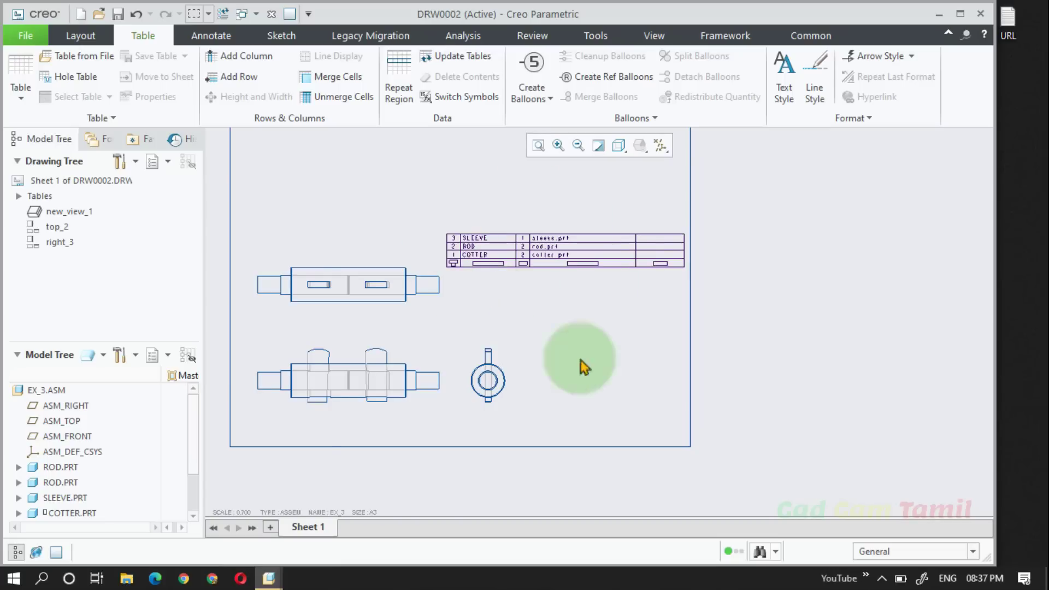
{"action": "left_click", "coordinate": [533, 109]}
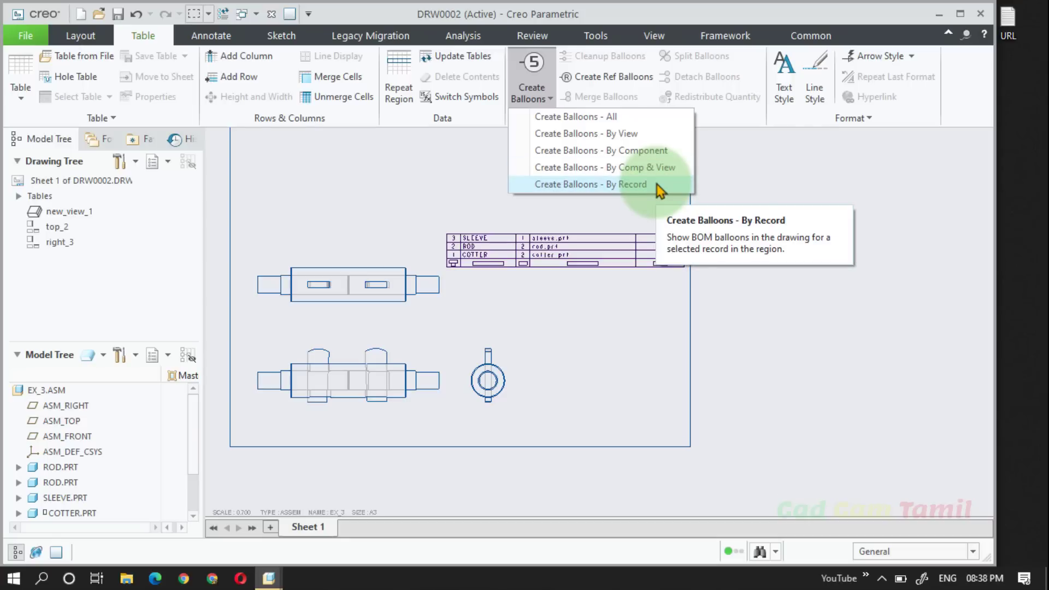
{"action": "left_click", "coordinate": [612, 117]}
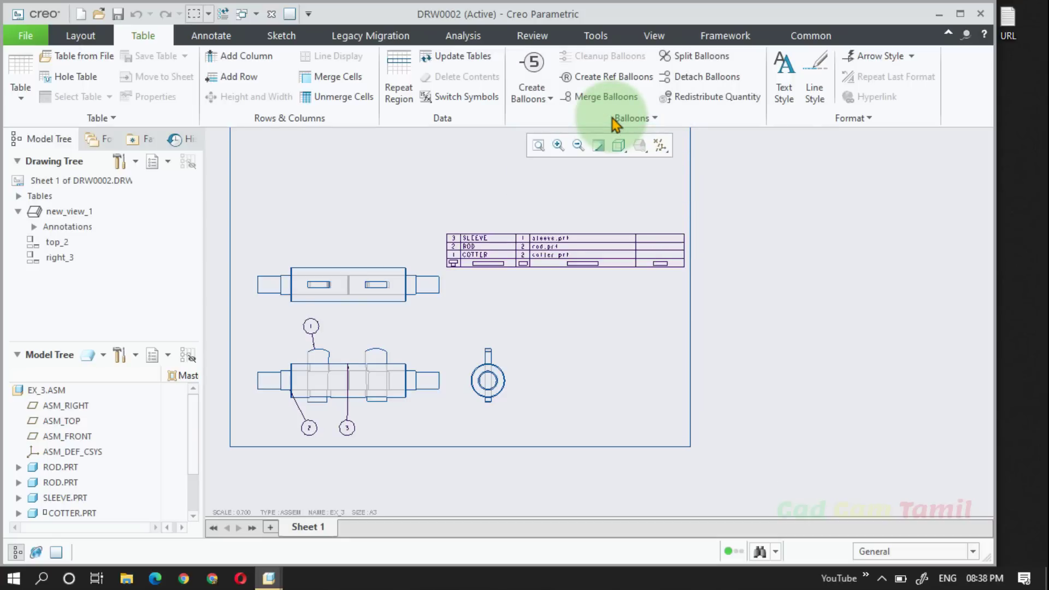
Compare the balloon numbers on the front view with the item numbers and parts in the BOM table
{"action": "scroll", "coordinate": [300, 456], "scroll_direction": "down", "scroll_amount": 5}
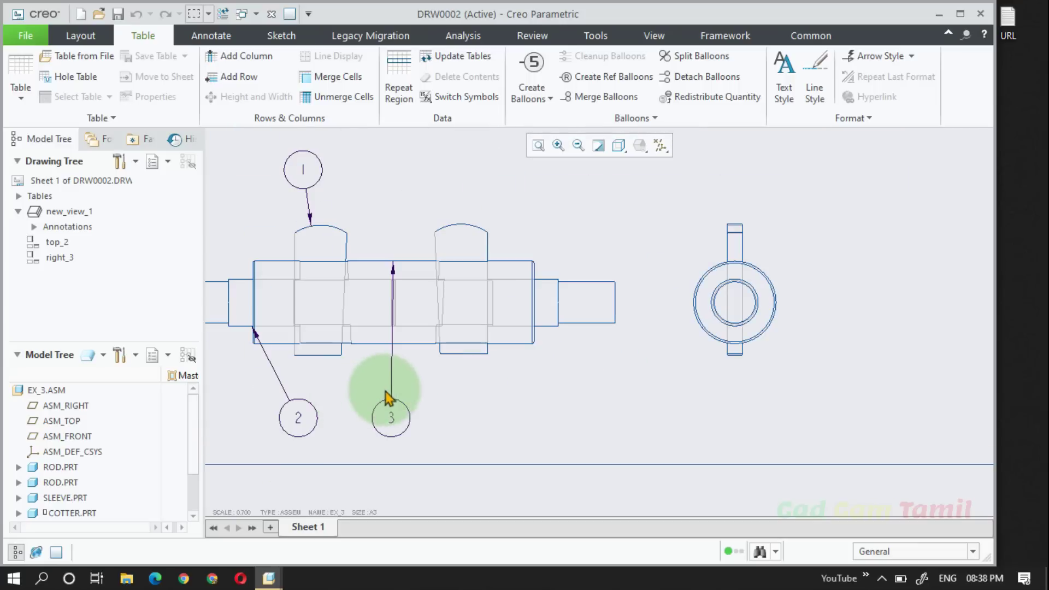
{"action": "scroll", "coordinate": [386, 397], "scroll_direction": "up", "scroll_amount": 2}
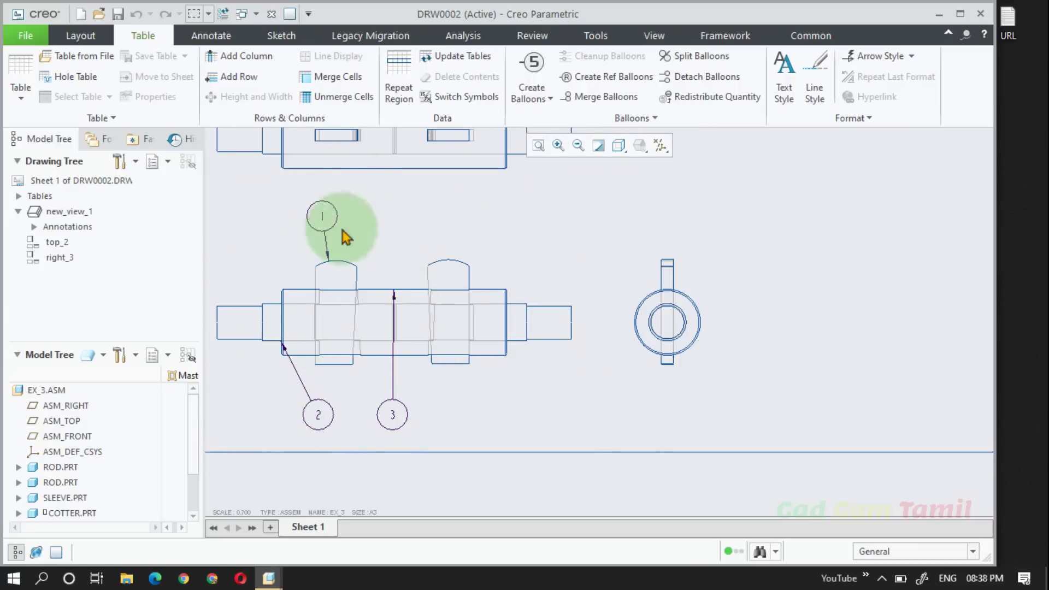
{"action": "scroll", "coordinate": [328, 412], "scroll_direction": "up", "scroll_amount": 4}
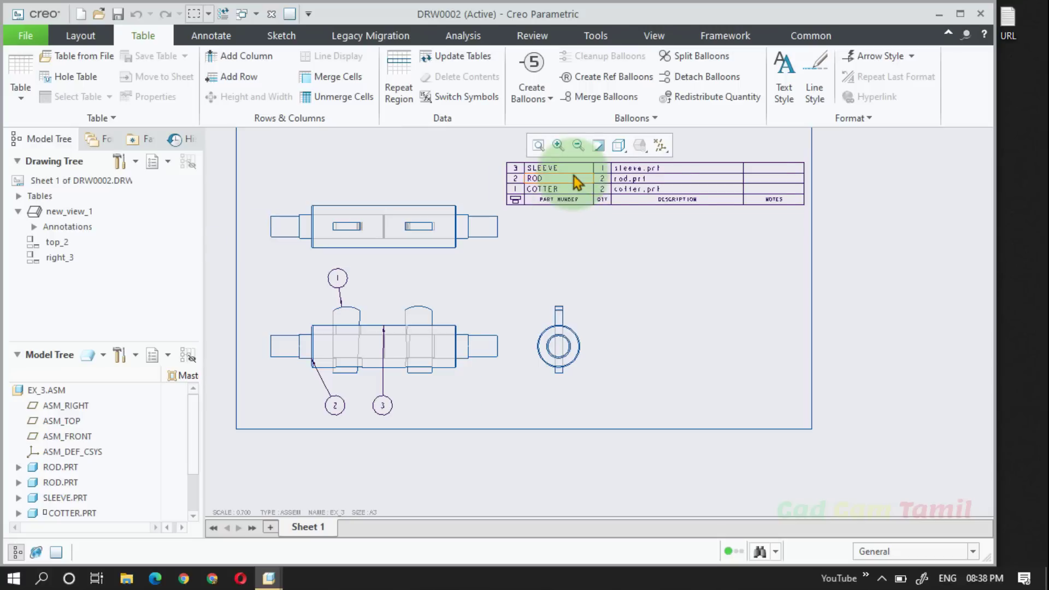
{"action": "scroll", "coordinate": [508, 206], "scroll_direction": "down", "scroll_amount": 4}
{"action": "scroll", "coordinate": [507, 242], "scroll_direction": "up", "scroll_amount": 2}
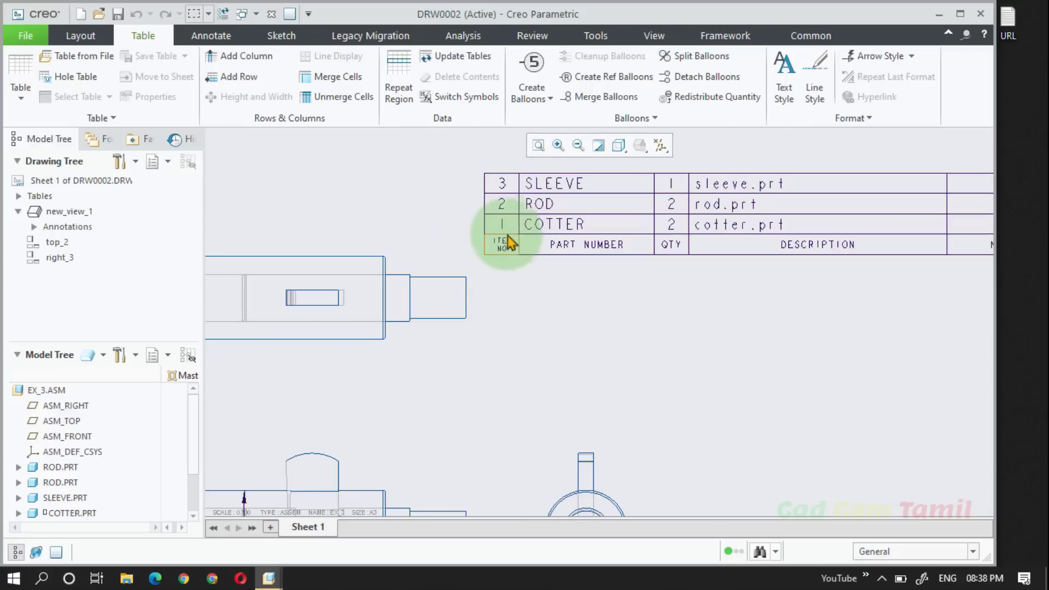
{"action": "scroll", "coordinate": [540, 295], "scroll_direction": "up", "scroll_amount": 3}
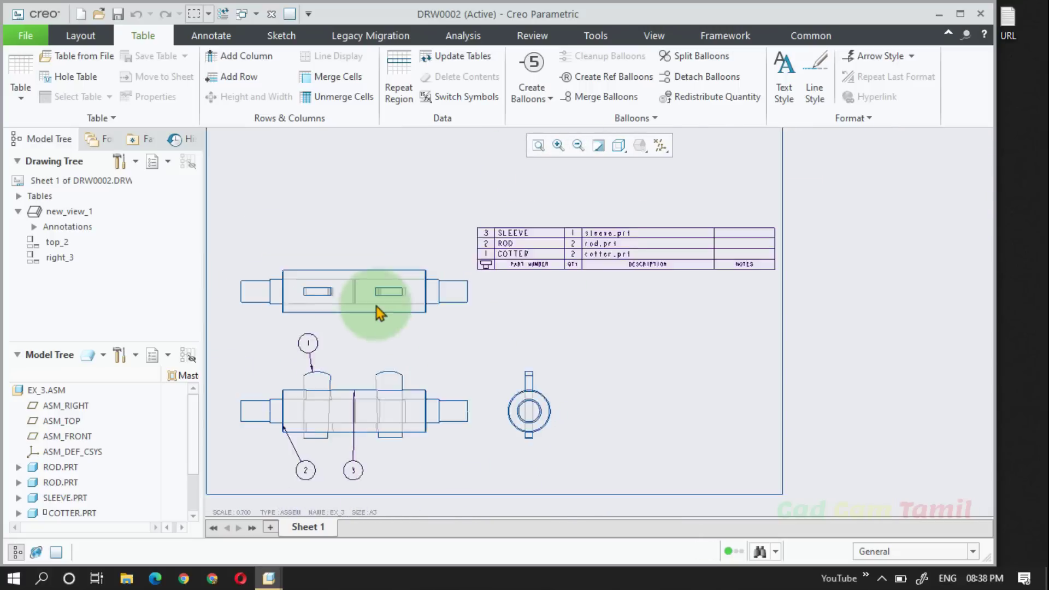
{"action": "scroll", "coordinate": [394, 412], "scroll_direction": "down", "scroll_amount": 1}
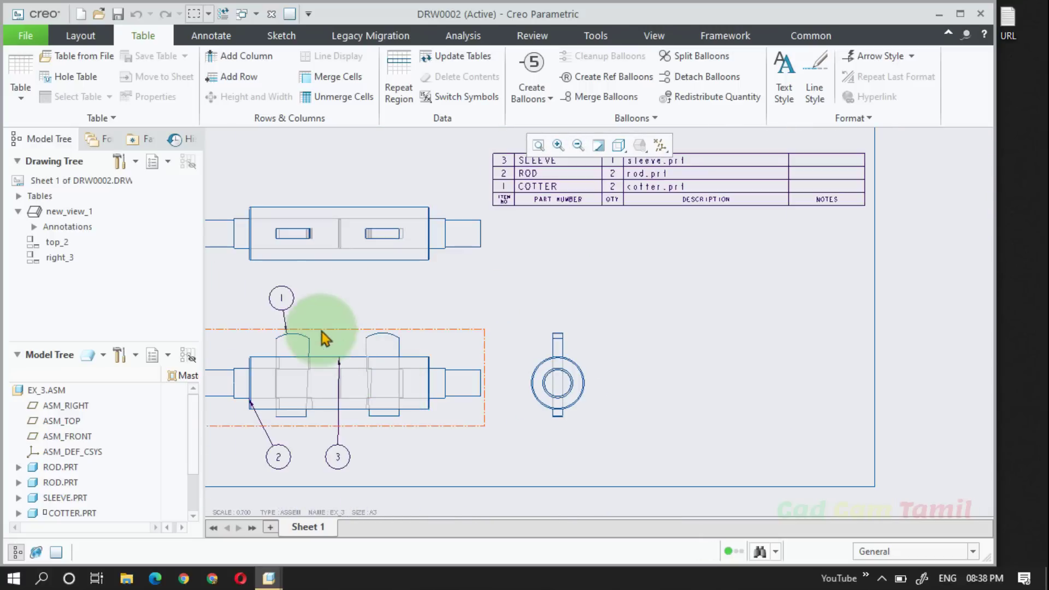
Move the cotter's BOM balloon 1 from the front view to the right side view
{"action": "left_click", "coordinate": [280, 301]}
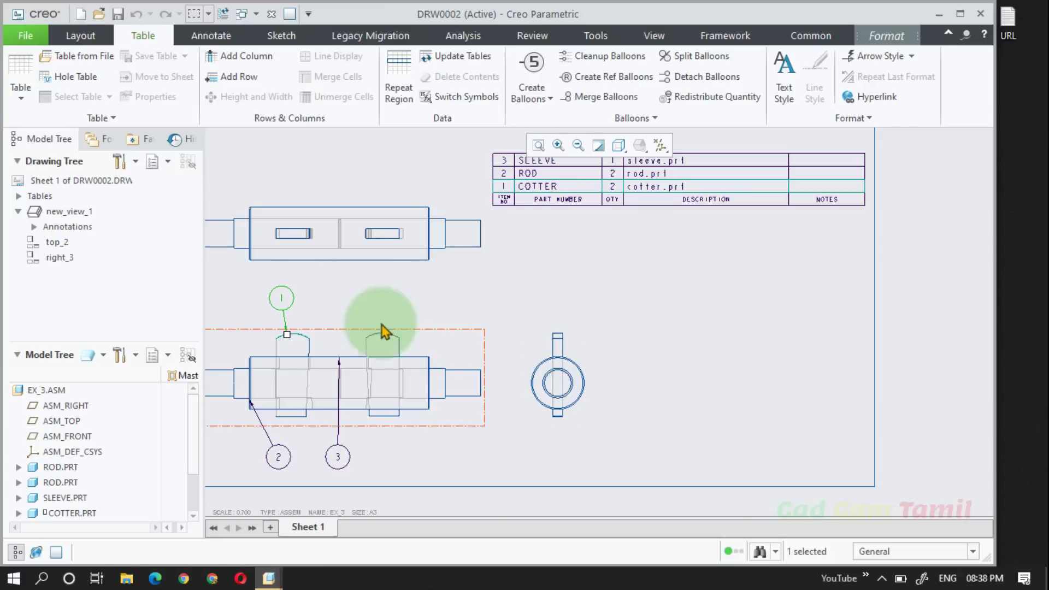
{"action": "right_click", "coordinate": [286, 303]}
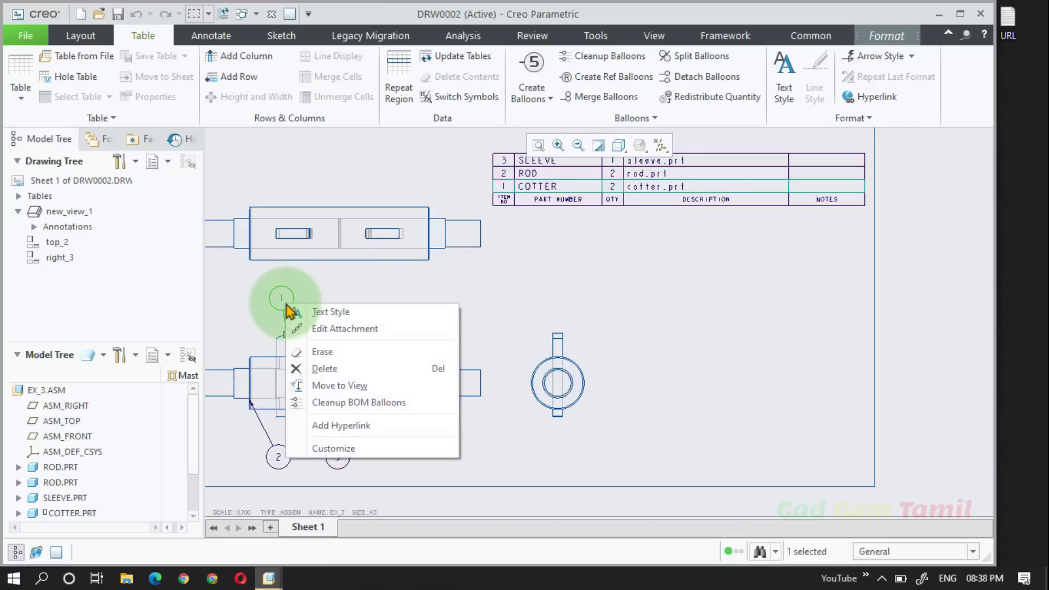
{"action": "left_click", "coordinate": [374, 386]}
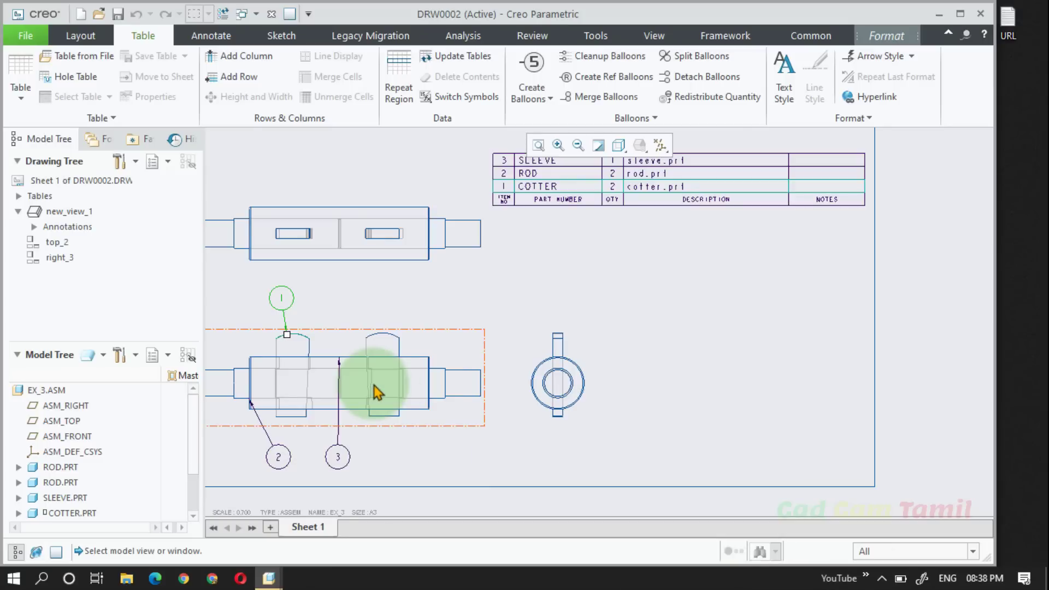
{"action": "left_click", "coordinate": [557, 381]}
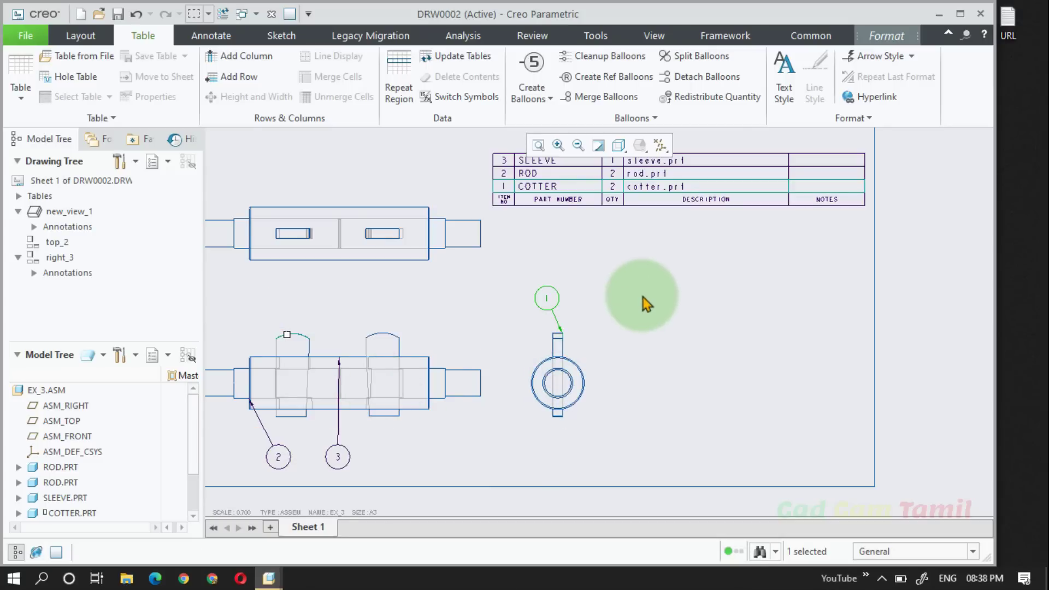
{"action": "left_click", "coordinate": [670, 293]}
{"action": "scroll", "coordinate": [671, 290], "scroll_direction": "down", "scroll_amount": 1}
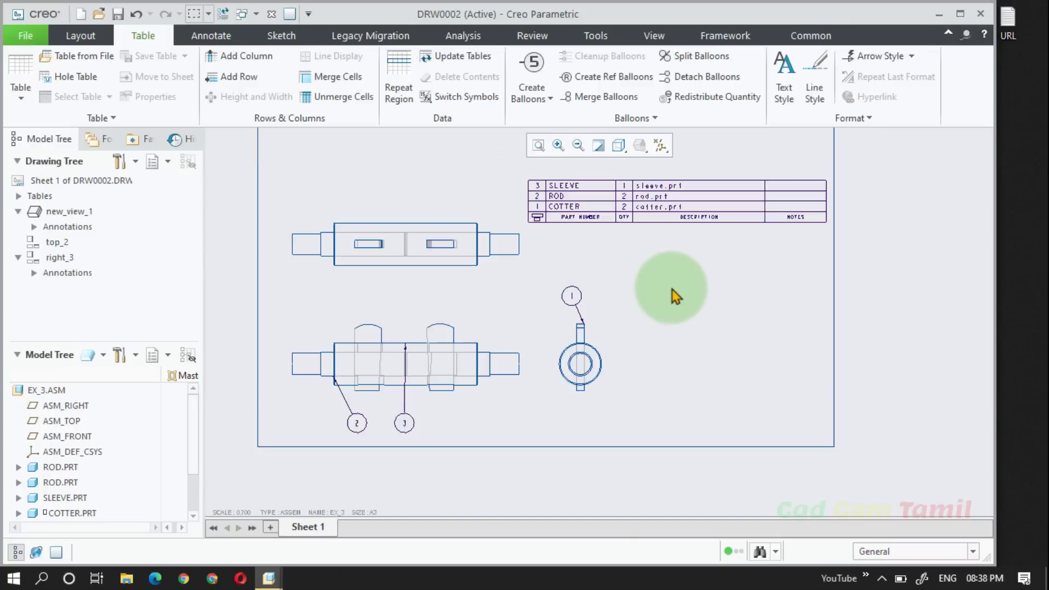
Review the text style settings of balloon 1 on the side view
{"action": "right_click", "coordinate": [581, 313]}
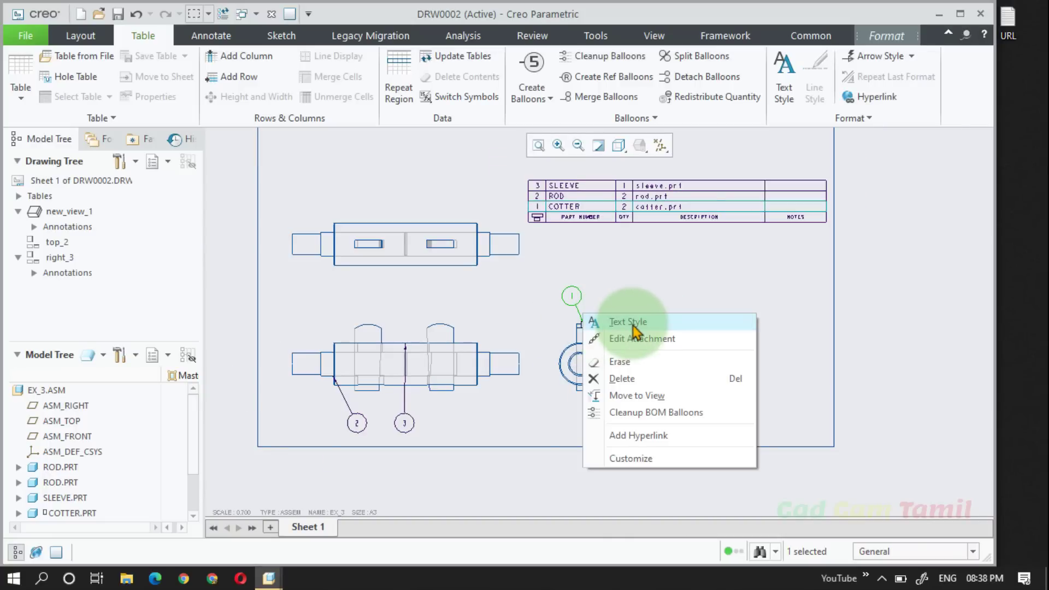
{"action": "left_click", "coordinate": [632, 324]}
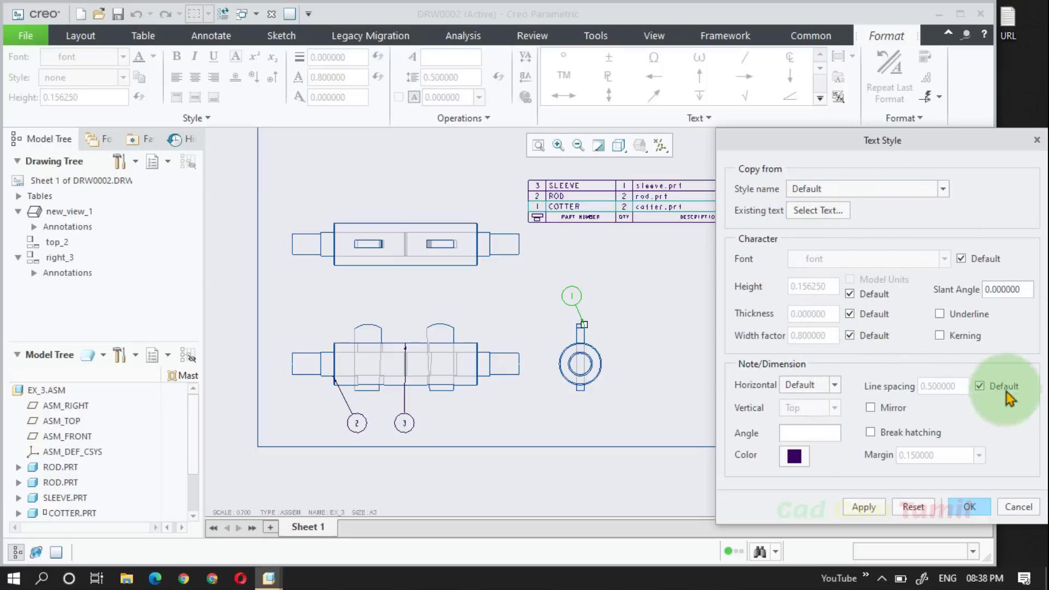
{"action": "left_click", "coordinate": [957, 517]}
Edit balloon 1's attachment, picking the cotter's side edge and finally its upper right corner in the side view
{"action": "right_click", "coordinate": [573, 295]}
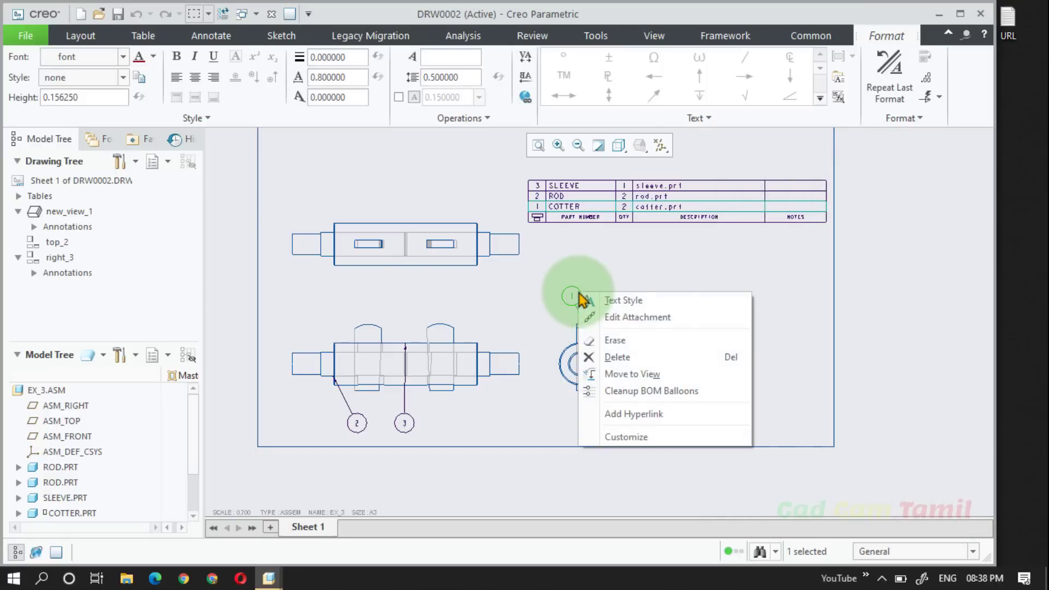
{"action": "left_click", "coordinate": [624, 318]}
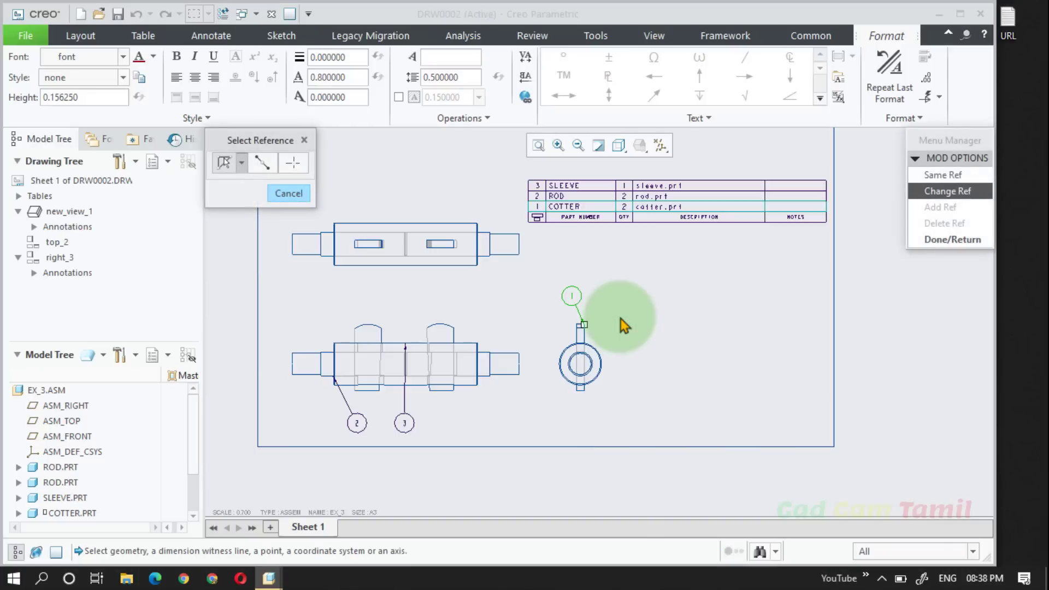
{"action": "scroll", "coordinate": [583, 322], "scroll_direction": "down", "scroll_amount": 4}
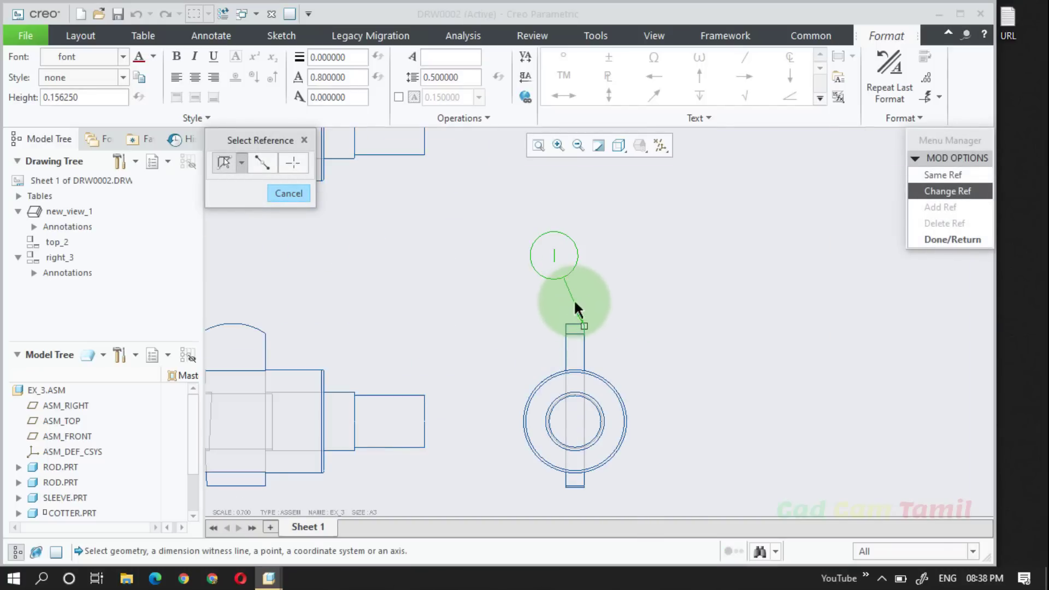
{"action": "left_click", "coordinate": [566, 349]}
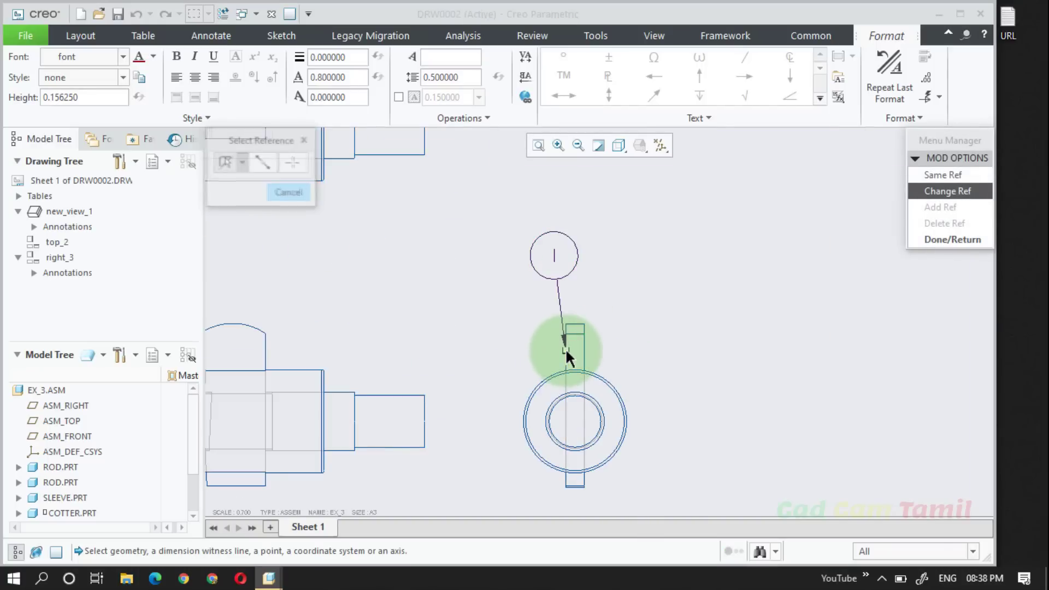
{"action": "left_click", "coordinate": [583, 323]}
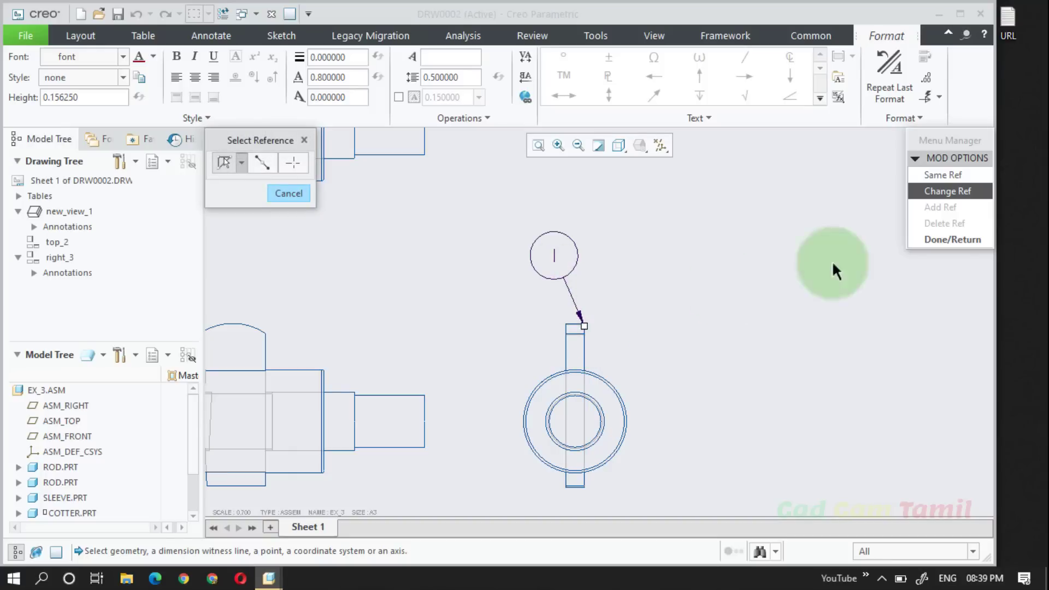
{"action": "left_click", "coordinate": [959, 243]}
{"action": "left_click", "coordinate": [438, 288]}
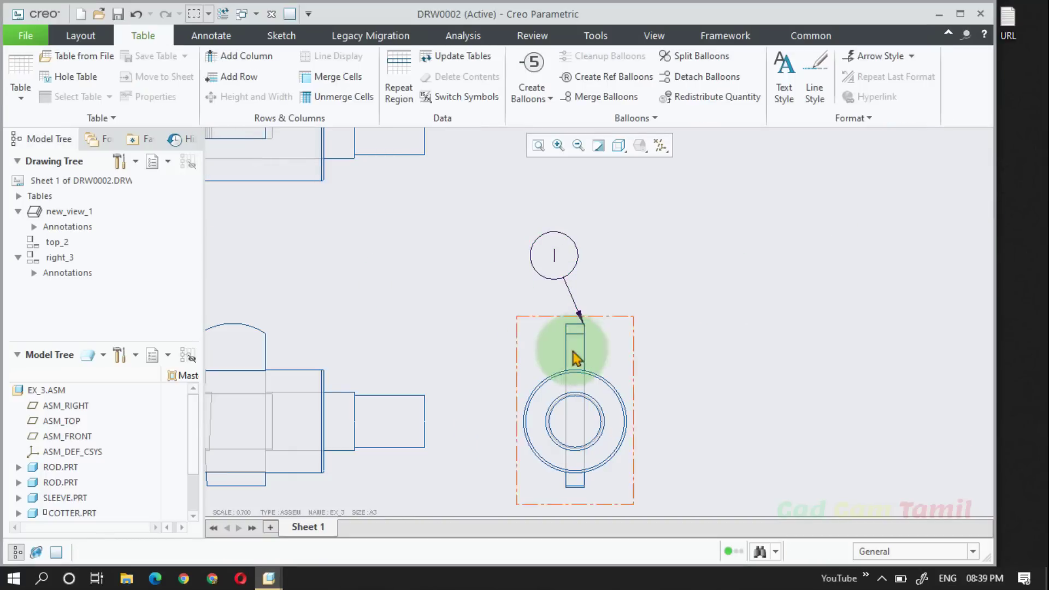
{"action": "left_click", "coordinate": [567, 293]}
{"action": "right_click", "coordinate": [567, 294]}
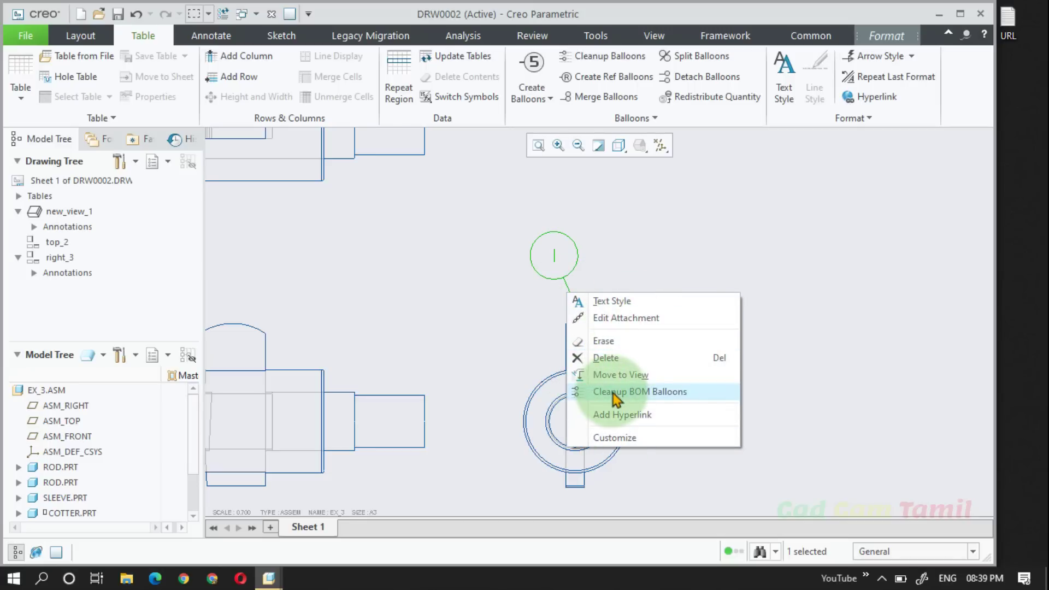
{"action": "left_click", "coordinate": [656, 418]}
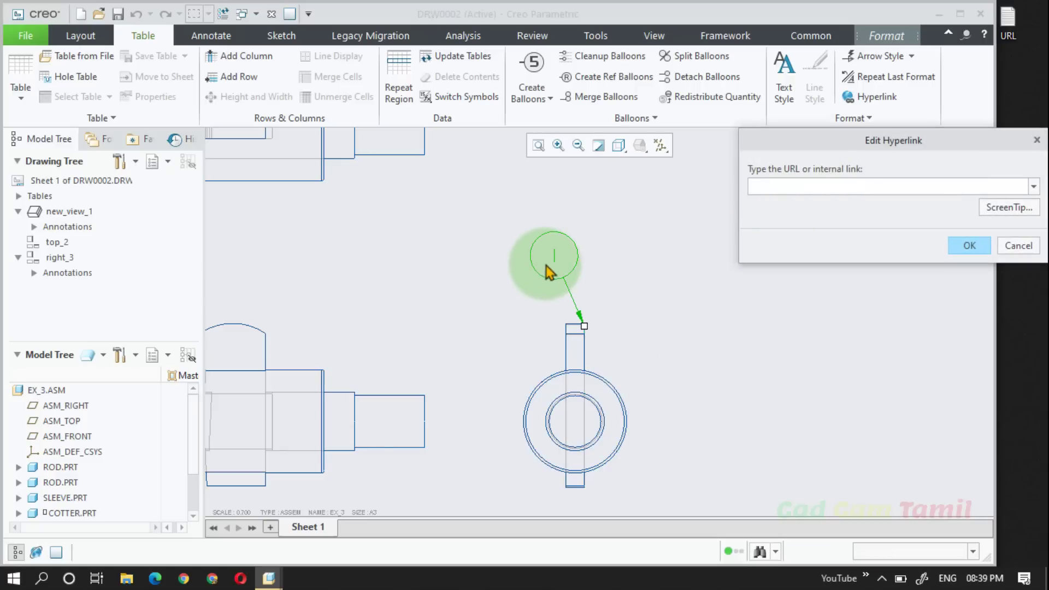
{"action": "left_click", "coordinate": [1016, 245]}
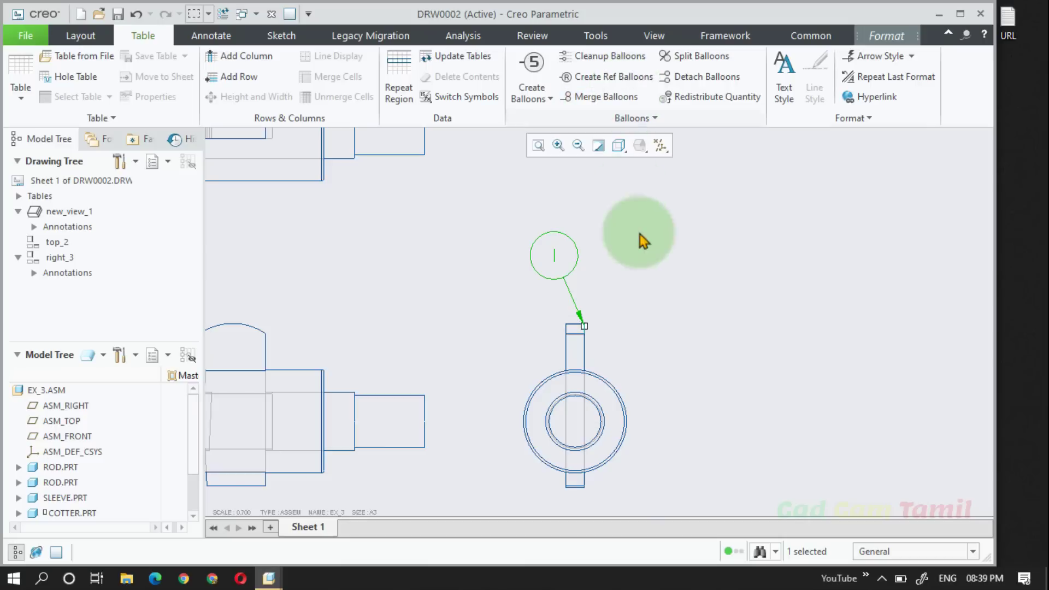
Reposition balloon 3 above the front view and balloon 2 below the view's left rod end
{"action": "scroll", "coordinate": [655, 267], "scroll_direction": "up", "scroll_amount": 6}
{"action": "left_click", "coordinate": [714, 277]}
{"action": "scroll", "coordinate": [572, 338], "scroll_direction": "down", "scroll_amount": 2}
{"action": "scroll", "coordinate": [574, 345], "scroll_direction": "down", "scroll_amount": 2}
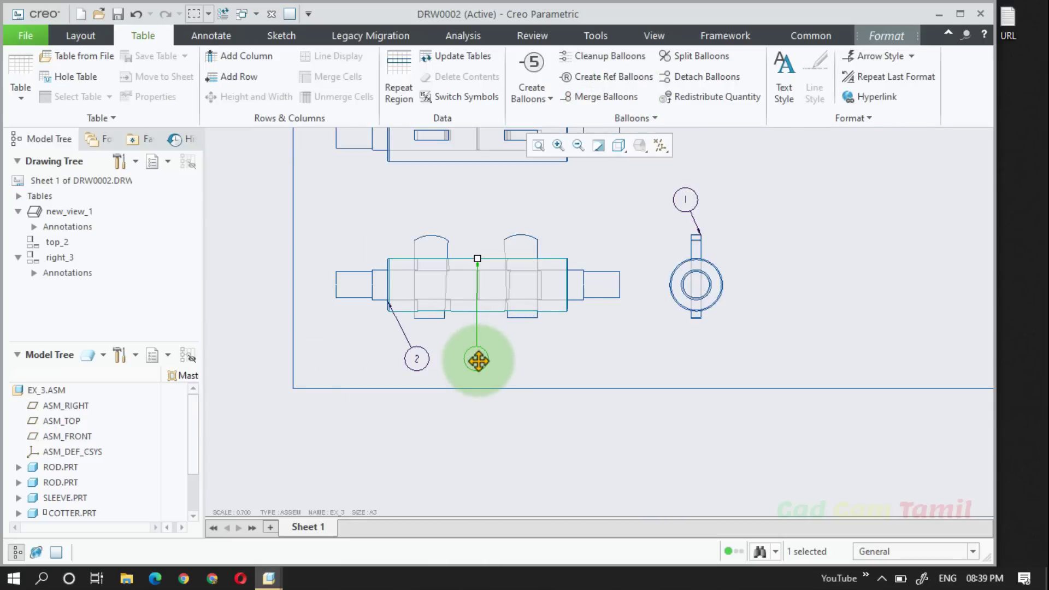
{"action": "middle_click", "coordinate": [462, 207]}
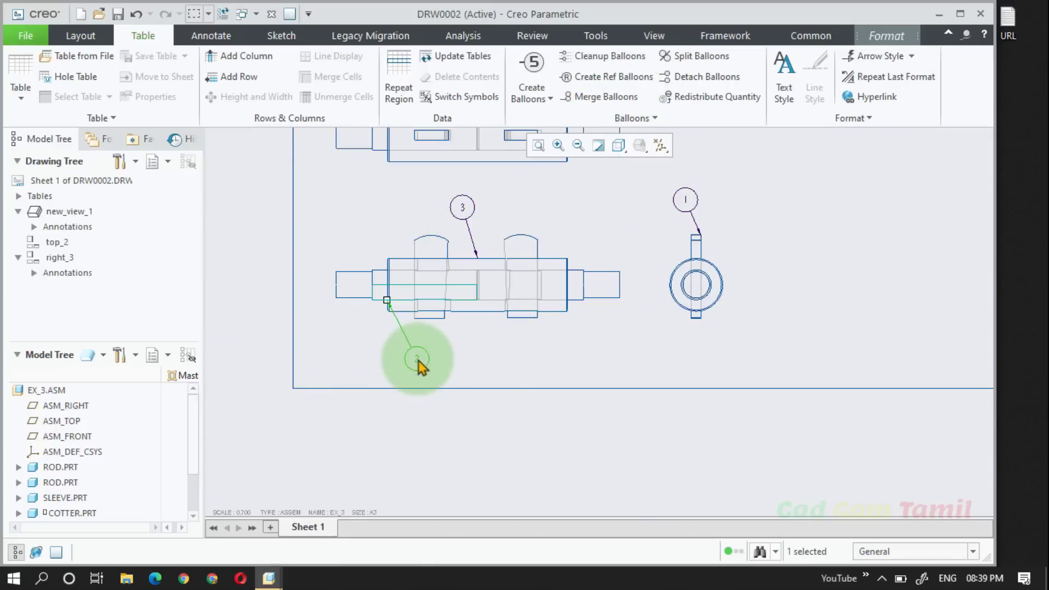
{"action": "left_click_drag", "start_coordinate": [418, 367], "coordinate": [339, 330]}
{"action": "scroll", "coordinate": [338, 377], "scroll_direction": "up", "scroll_amount": 1}
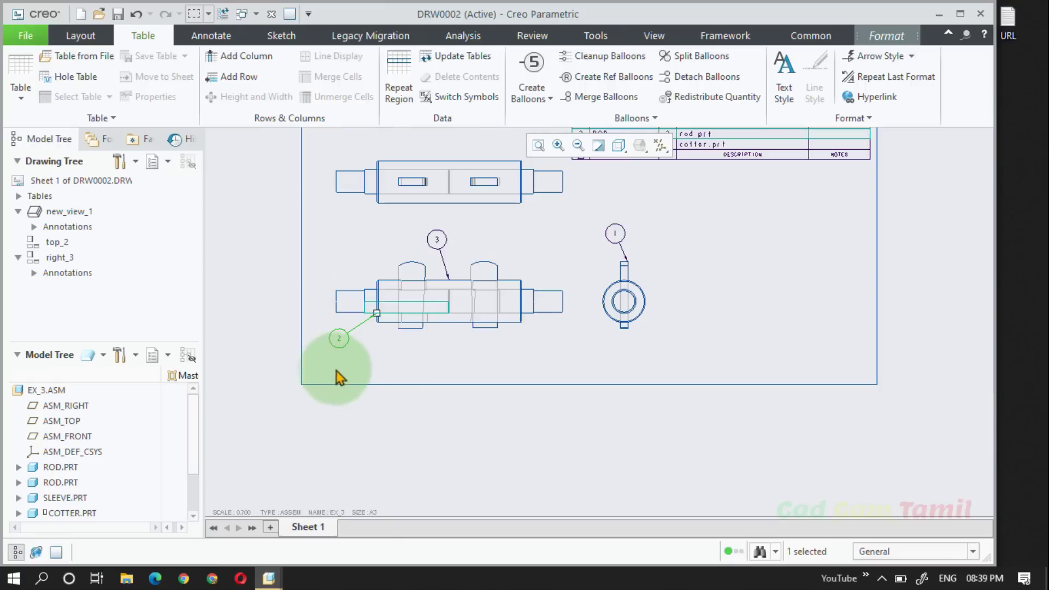
{"action": "scroll", "coordinate": [559, 273], "scroll_direction": "down", "scroll_amount": 1}
Create a reference balloon for the sleeve in the front view
{"action": "left_click", "coordinate": [614, 77]}
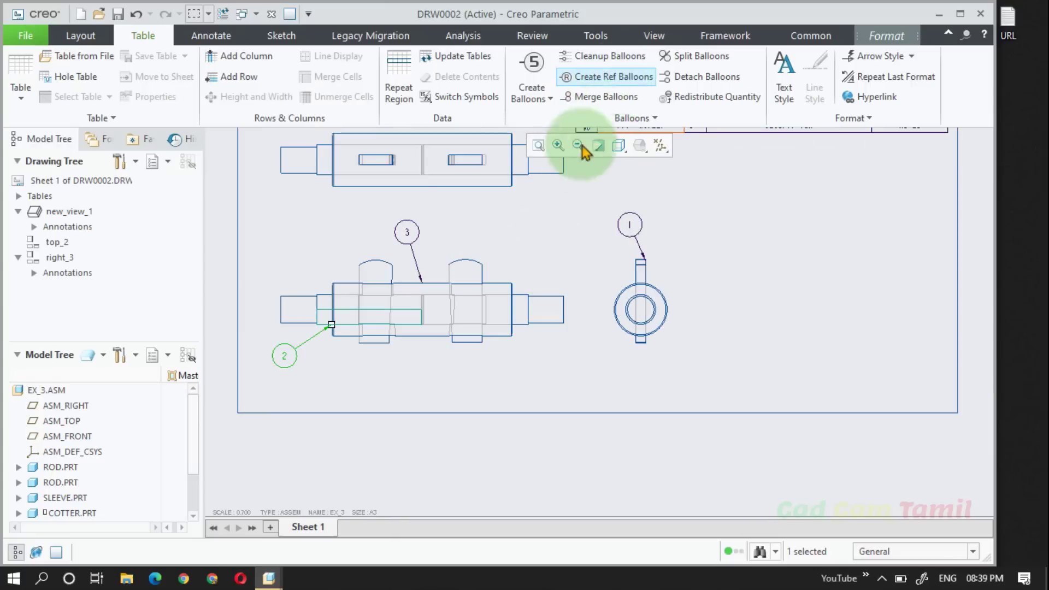
{"action": "left_click", "coordinate": [634, 78]}
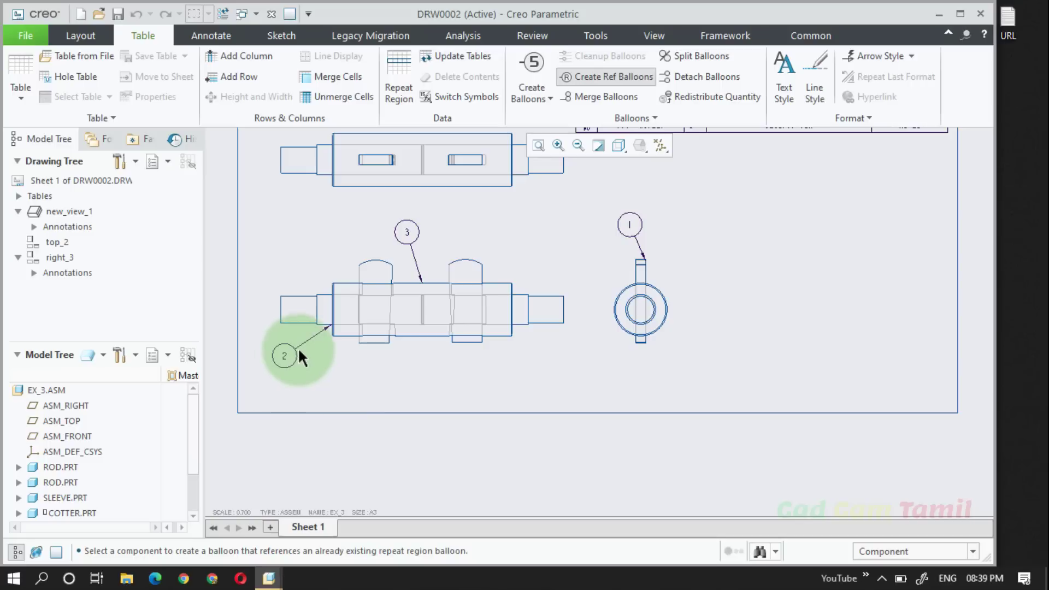
{"action": "left_click", "coordinate": [341, 308]}
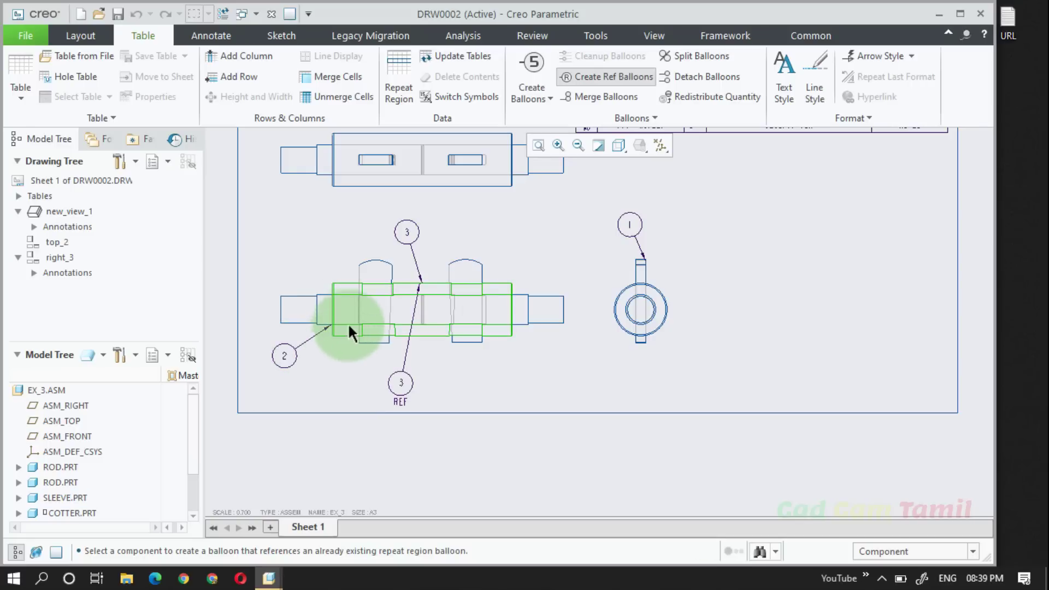
Examine the sleeve's reference balloon and its REF label alongside the other front view balloons
{"action": "scroll", "coordinate": [428, 330], "scroll_direction": "up", "scroll_amount": 2}
{"action": "scroll", "coordinate": [413, 274], "scroll_direction": "down", "scroll_amount": 2}
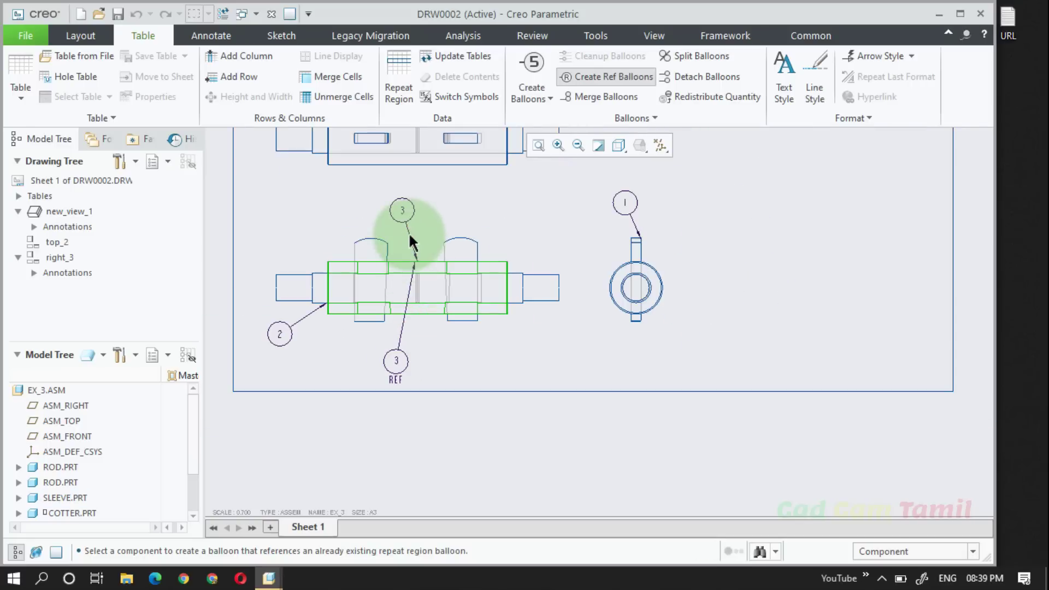
{"action": "scroll", "coordinate": [399, 378], "scroll_direction": "up", "scroll_amount": 2}
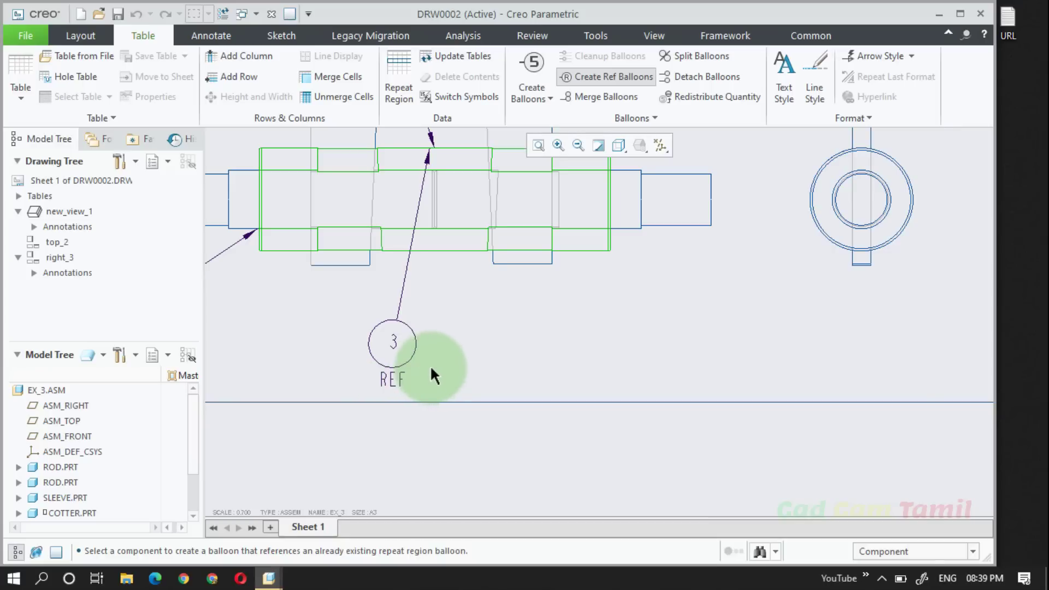
{"action": "scroll", "coordinate": [431, 365], "scroll_direction": "down", "scroll_amount": 1}
{"action": "scroll", "coordinate": [430, 365], "scroll_direction": "down", "scroll_amount": 1}
{"action": "scroll", "coordinate": [450, 362], "scroll_direction": "down", "scroll_amount": 2}
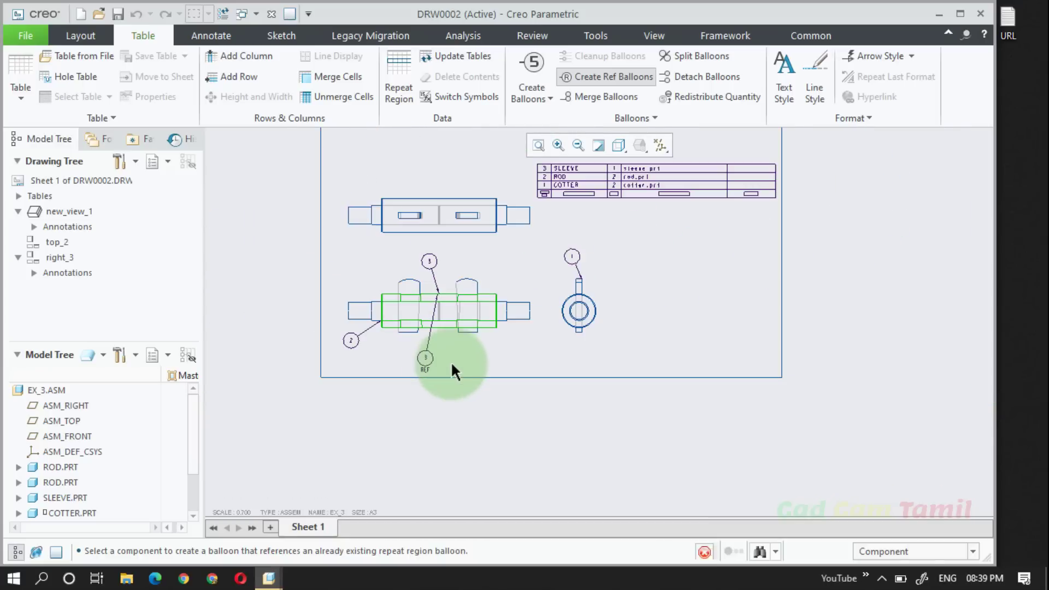
{"action": "scroll", "coordinate": [451, 362], "scroll_direction": "up", "scroll_amount": 2}
{"action": "scroll", "coordinate": [414, 378], "scroll_direction": "up", "scroll_amount": 2}
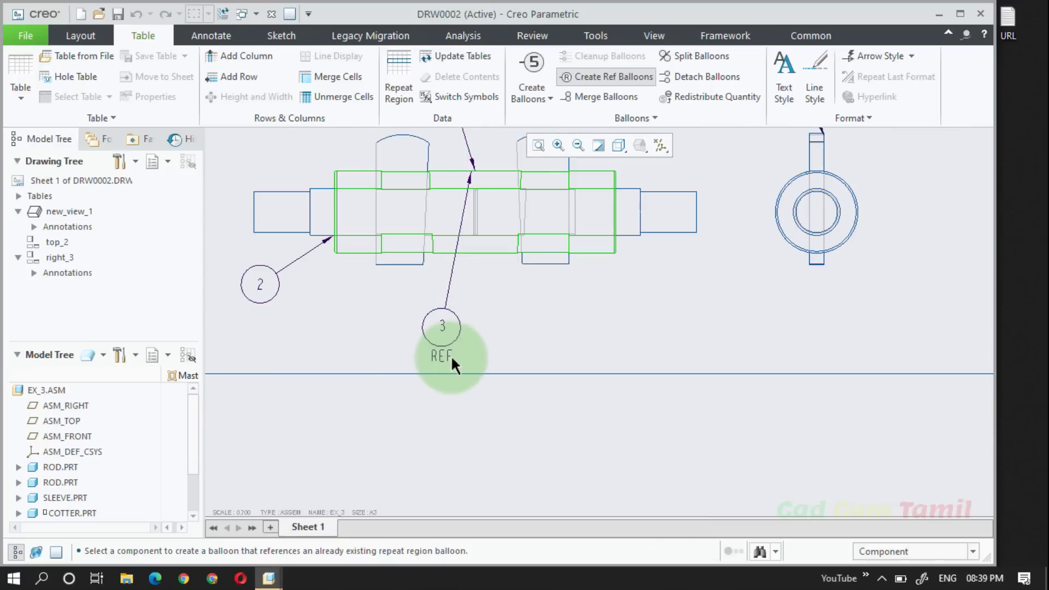
{"action": "scroll", "coordinate": [431, 367], "scroll_direction": "down", "scroll_amount": 2}
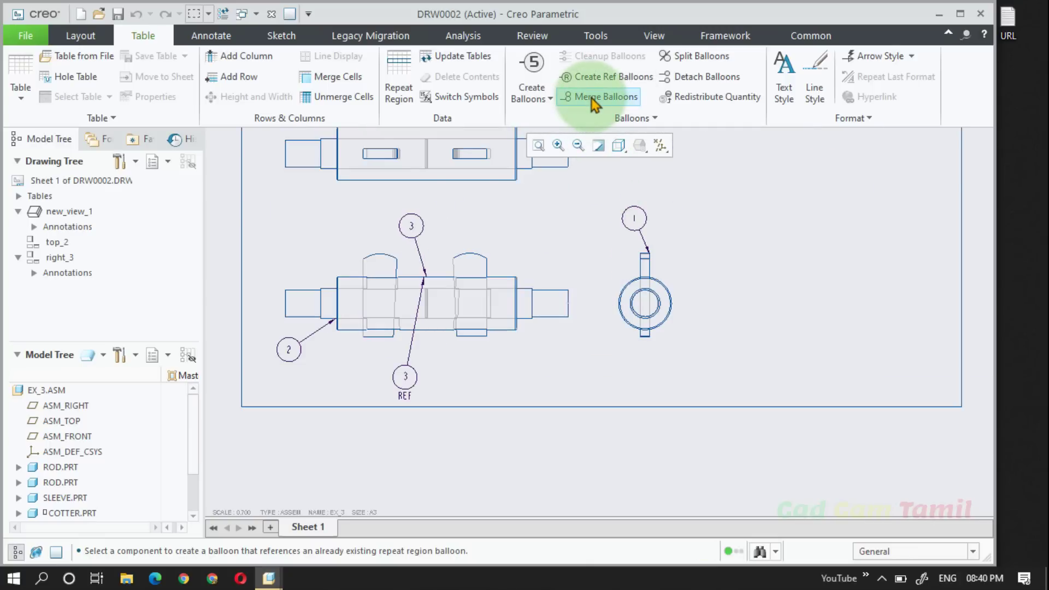
Merge balloon 3 above the front view into balloon 1 on the side view
{"action": "left_click", "coordinate": [593, 99]}
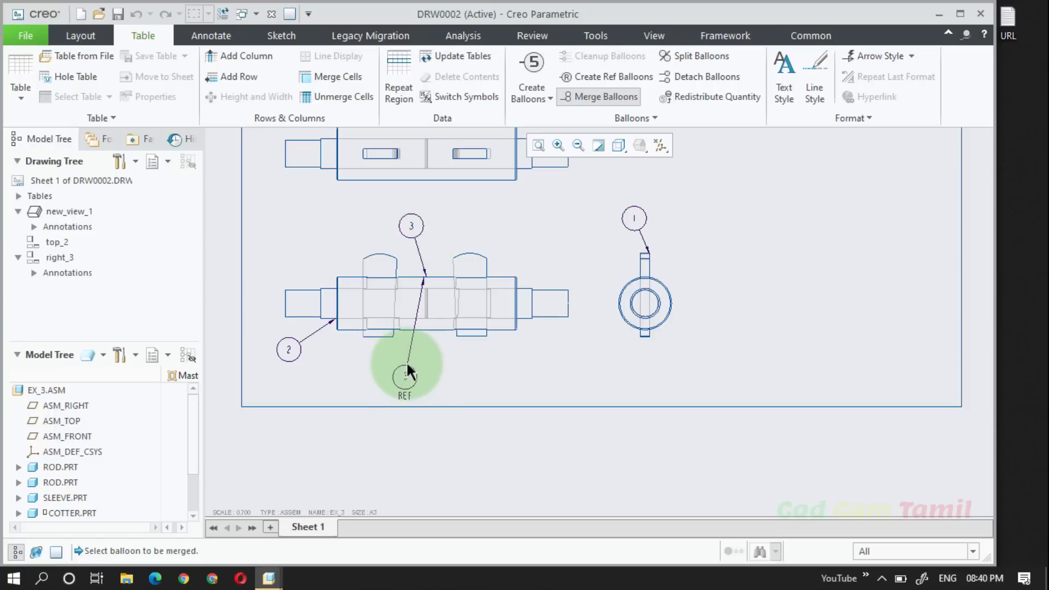
{"action": "left_click", "coordinate": [633, 218]}
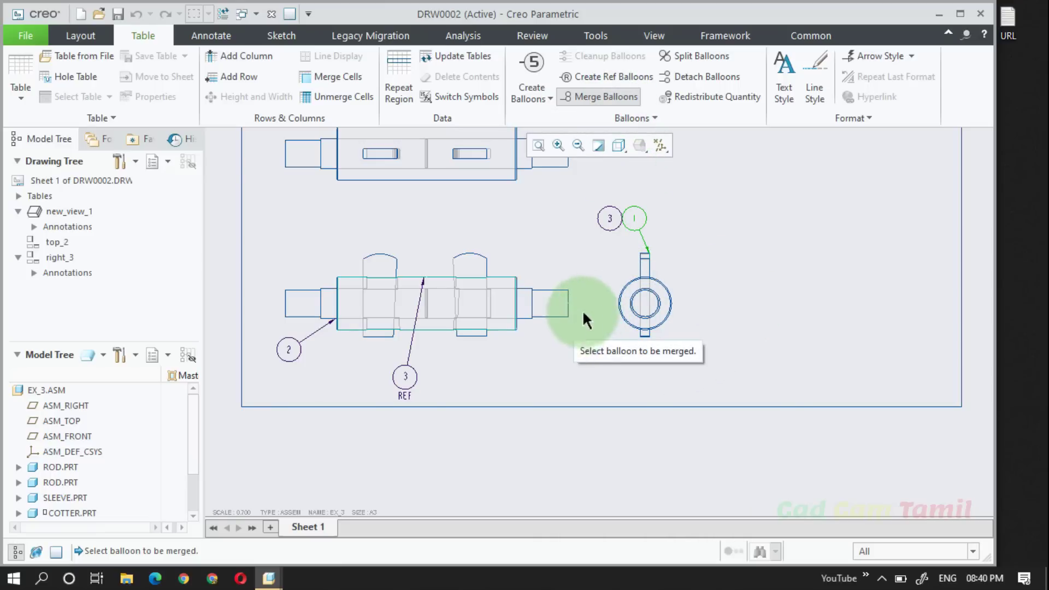
{"action": "left_click", "coordinate": [664, 263]}
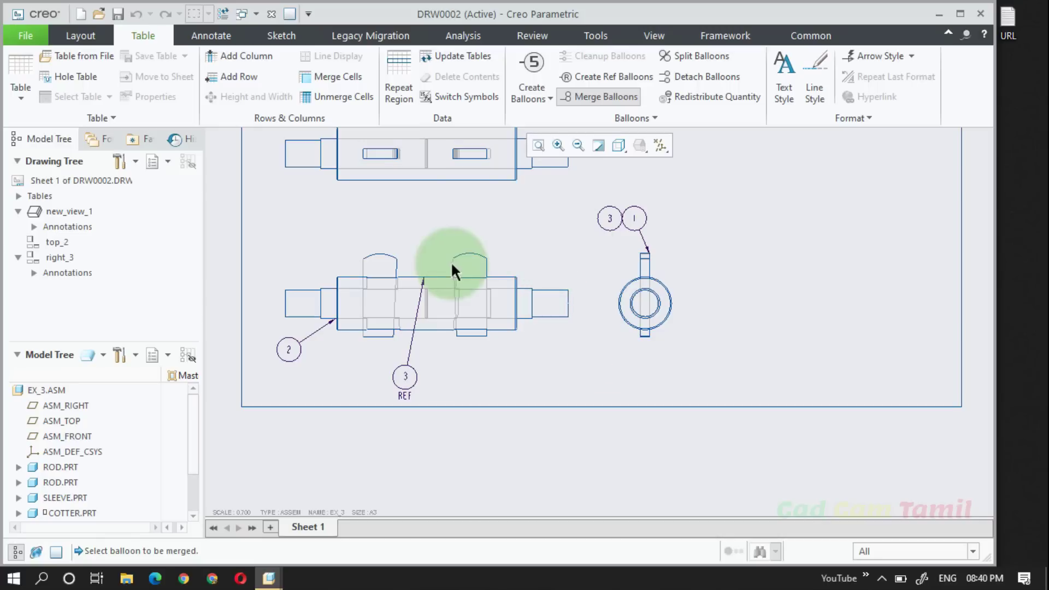
{"action": "left_click", "coordinate": [537, 103]}
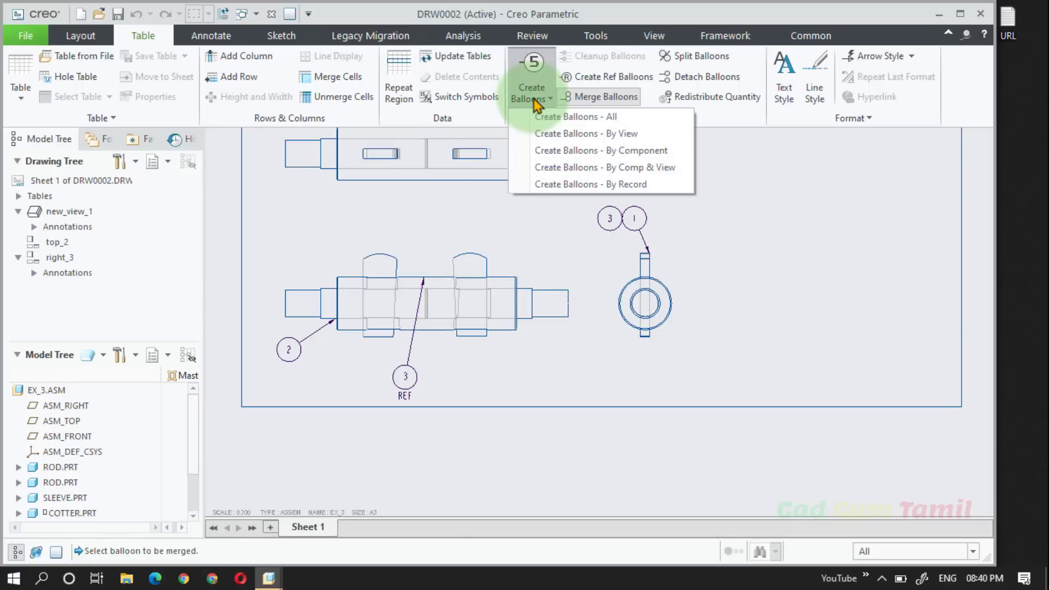
{"action": "left_click", "coordinate": [546, 133]}
{"action": "left_click", "coordinate": [518, 315]}
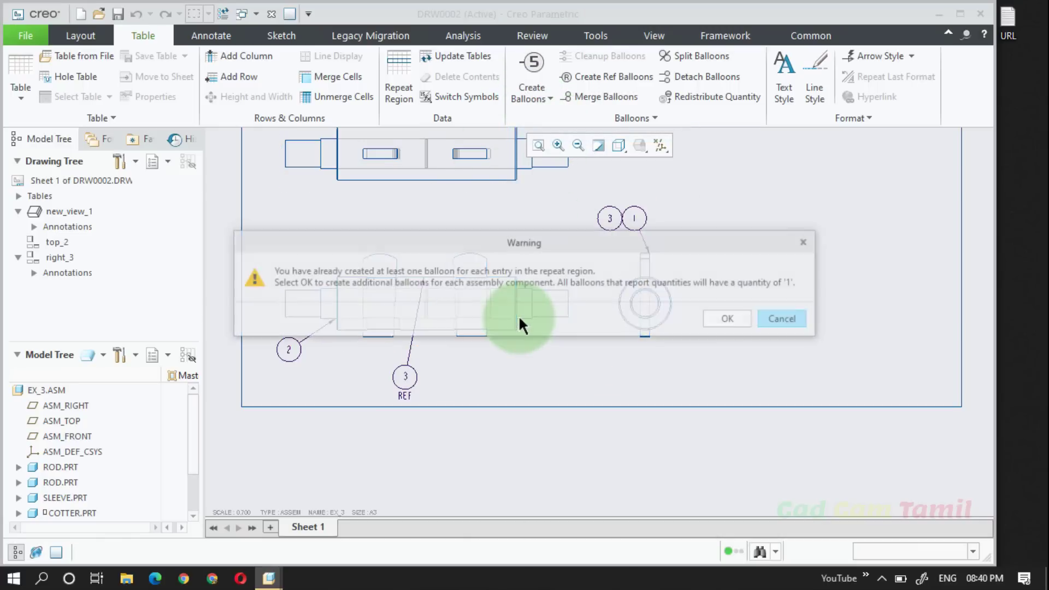
{"action": "left_click", "coordinate": [792, 322]}
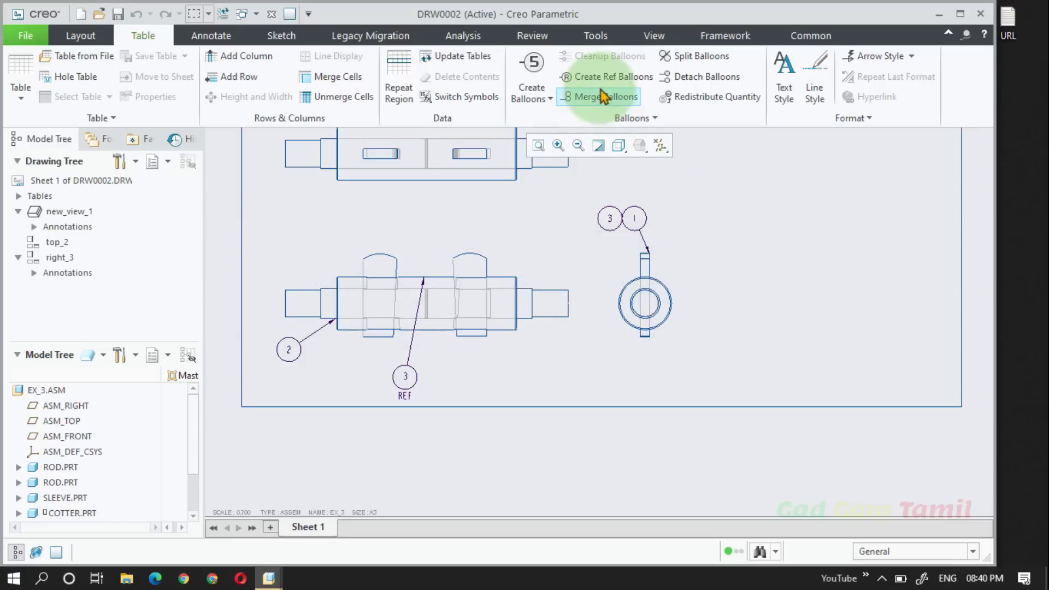
Create additional BOM balloons by view for the top view, accepting duplicates of entries that already have balloons
{"action": "left_click", "coordinate": [549, 109]}
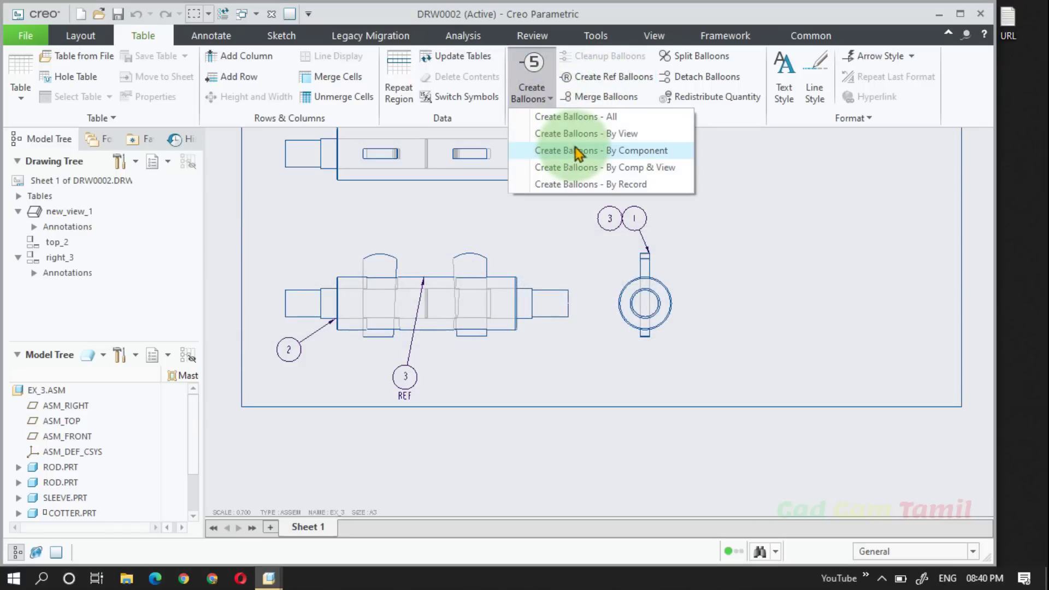
{"action": "left_click", "coordinate": [568, 133]}
{"action": "scroll", "coordinate": [565, 360], "scroll_direction": "up", "scroll_amount": 2}
{"action": "left_click", "coordinate": [530, 225]}
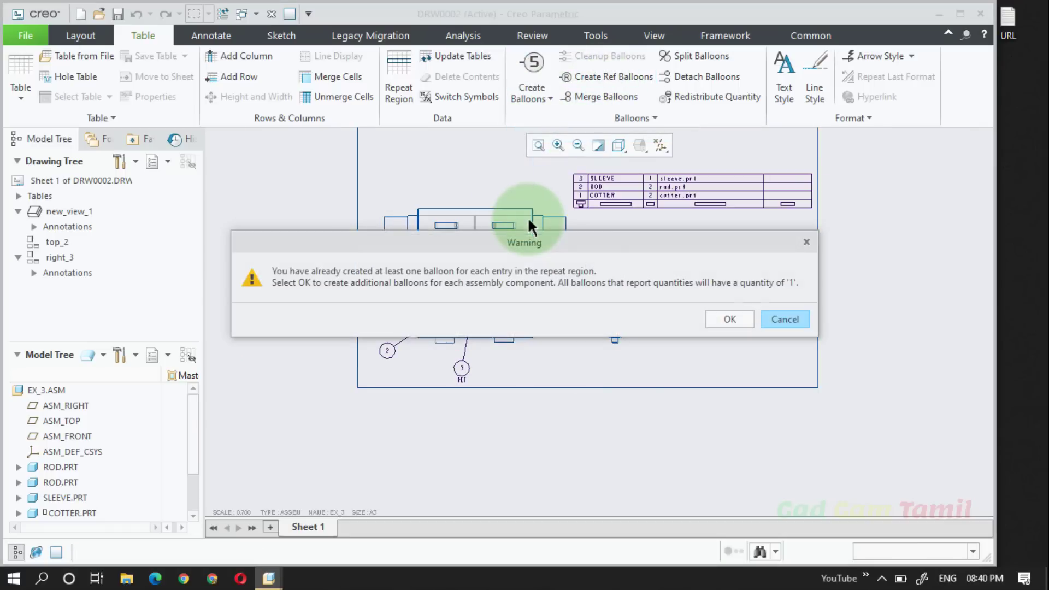
{"action": "left_click", "coordinate": [730, 320]}
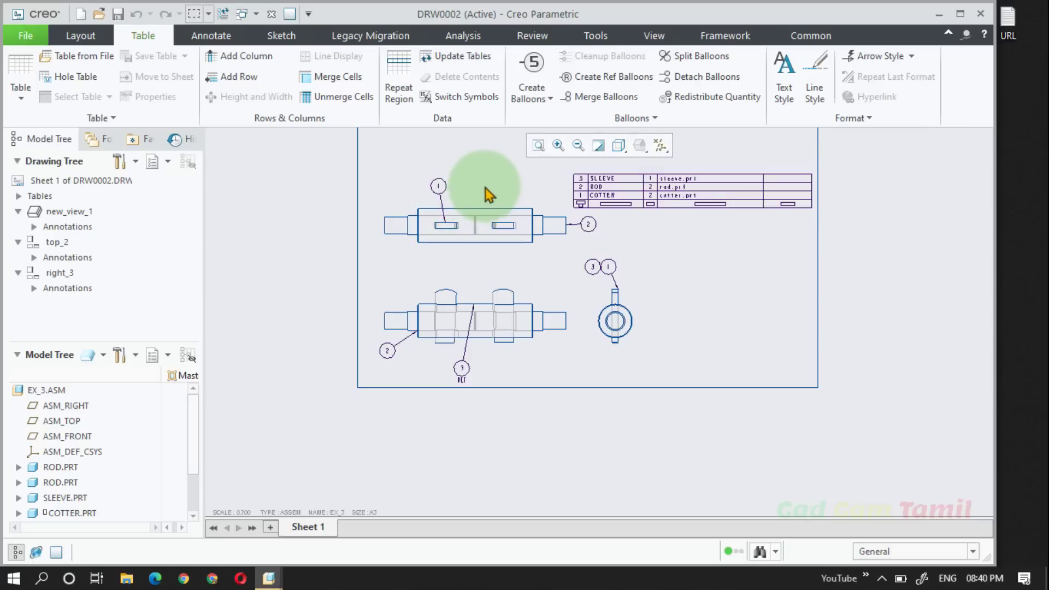
{"action": "scroll", "coordinate": [538, 199], "scroll_direction": "down", "scroll_amount": 1}
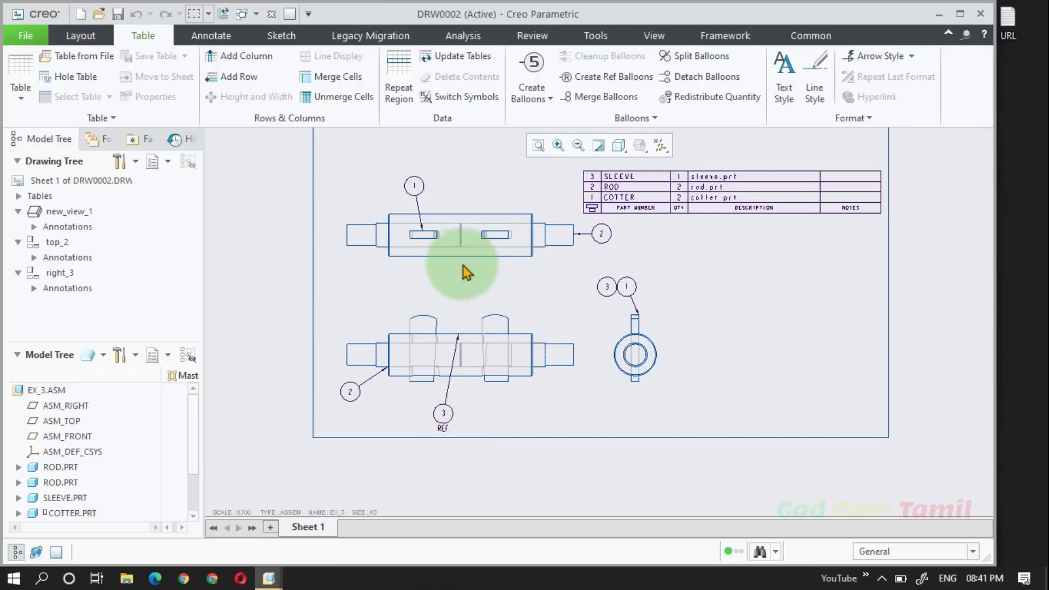
{"action": "scroll", "coordinate": [432, 288], "scroll_direction": "up", "scroll_amount": 1}
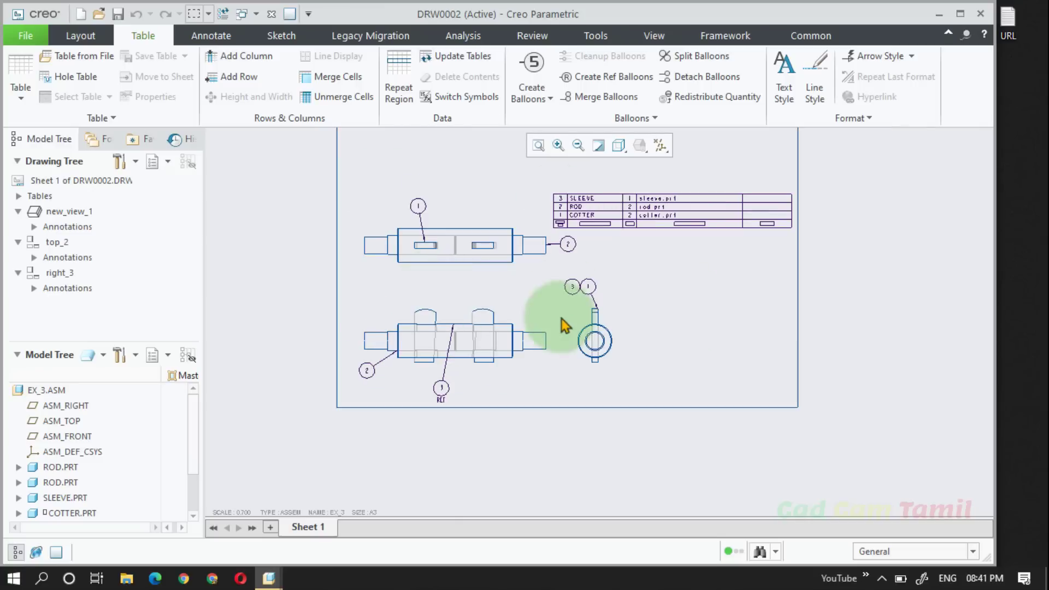
{"action": "scroll", "coordinate": [570, 285], "scroll_direction": "down", "scroll_amount": 1}
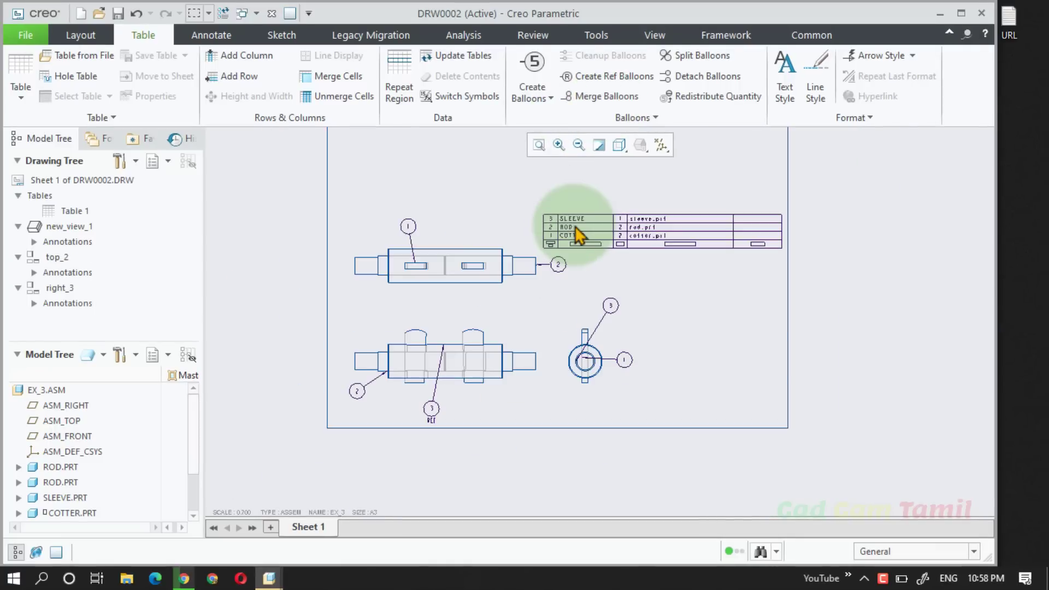
Open the BOM table's properties and set its growth direction to rightward and descending
{"action": "scroll", "coordinate": [572, 223], "scroll_direction": "down", "scroll_amount": 3}
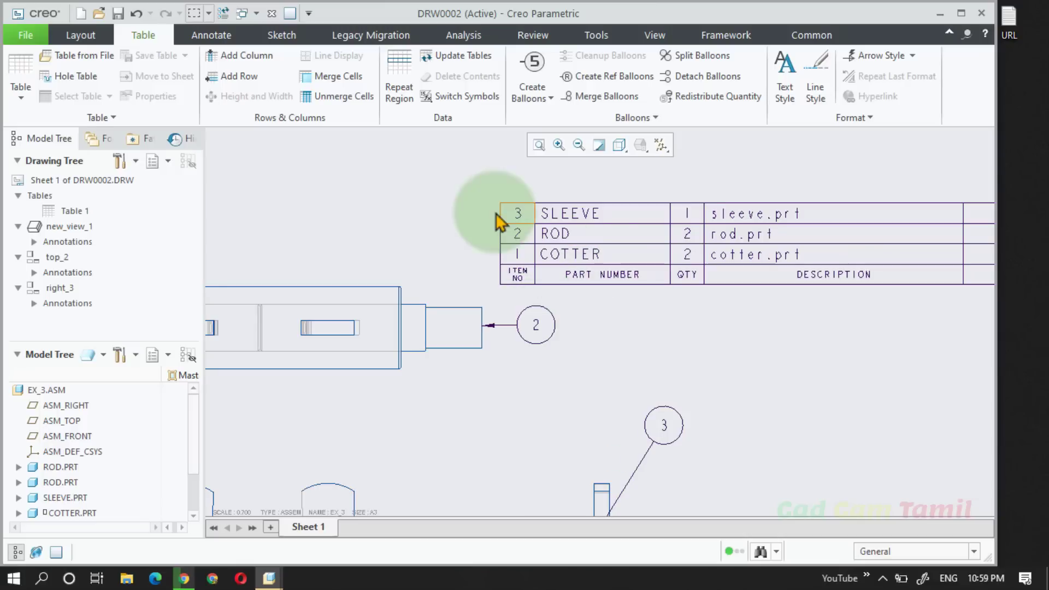
{"action": "scroll", "coordinate": [430, 216], "scroll_direction": "down", "scroll_amount": 4}
{"action": "left_click_drag", "start_coordinate": [495, 218], "coordinate": [868, 273]}
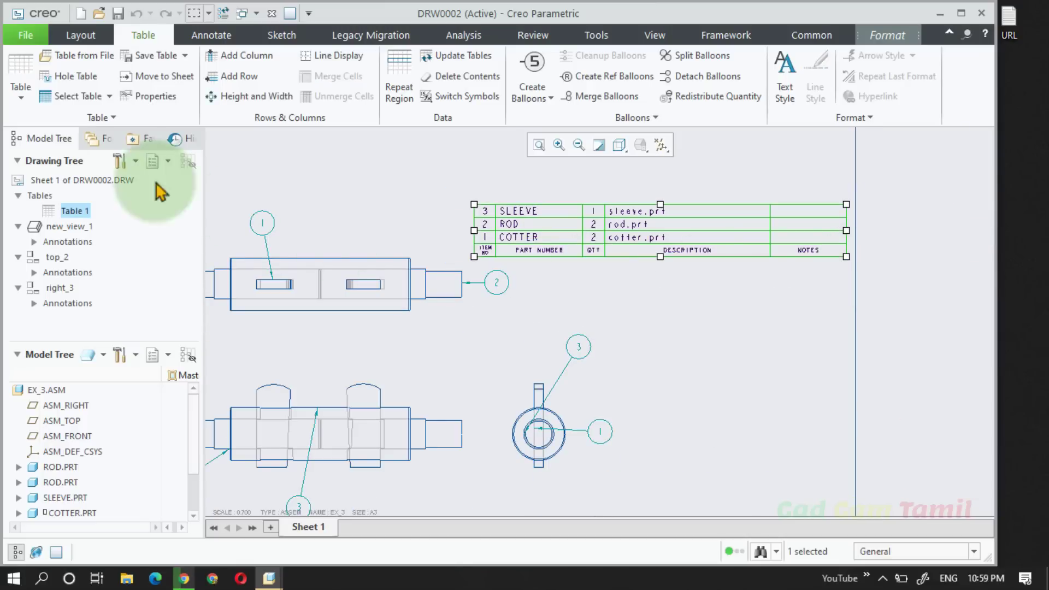
{"action": "left_click", "coordinate": [148, 98]}
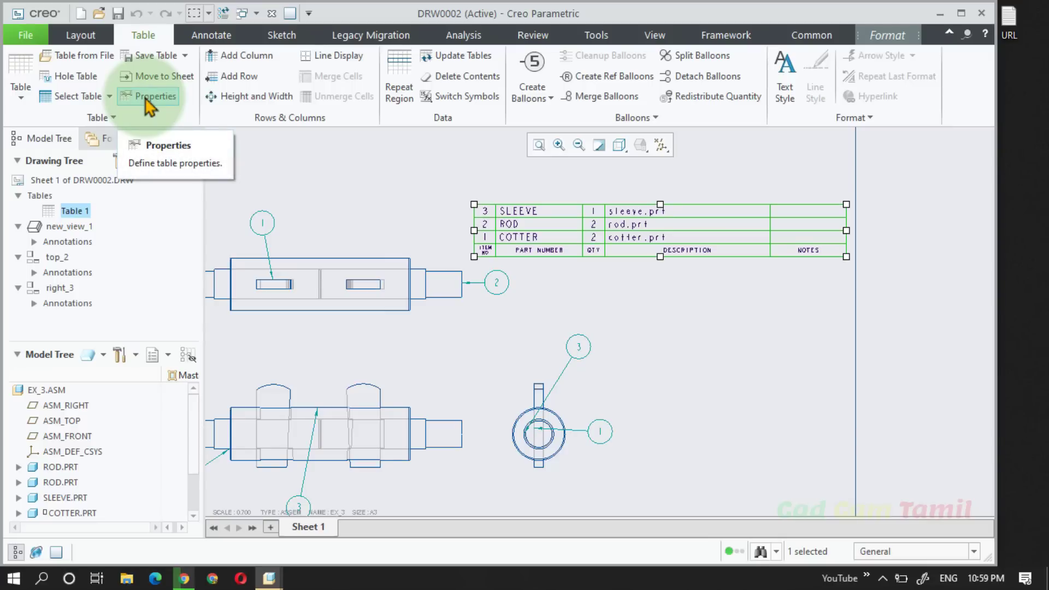
{"action": "left_click", "coordinate": [147, 100]}
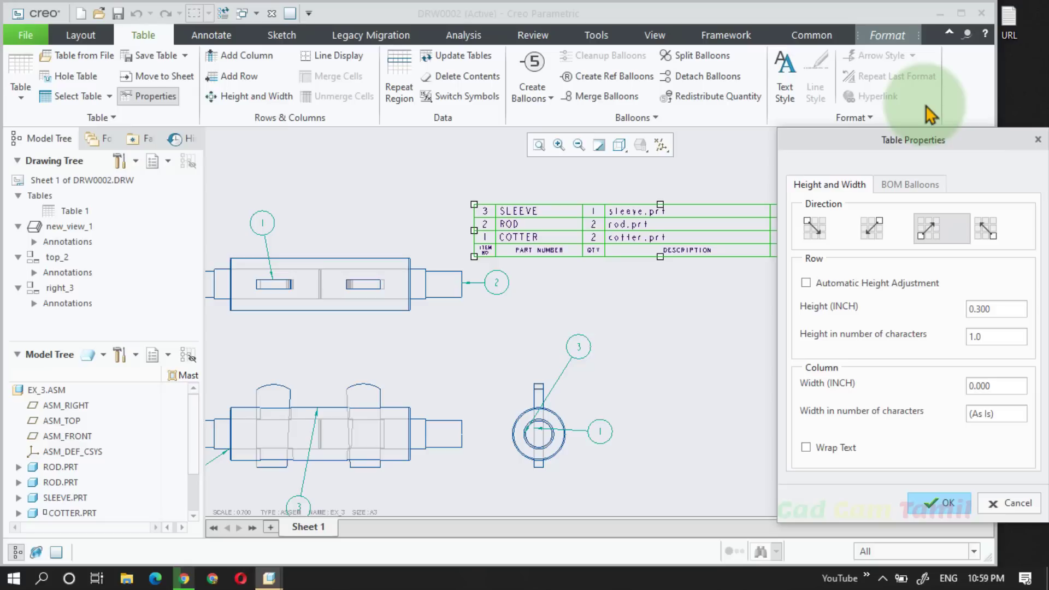
{"action": "left_click_drag", "start_coordinate": [923, 140], "coordinate": [891, 107]}
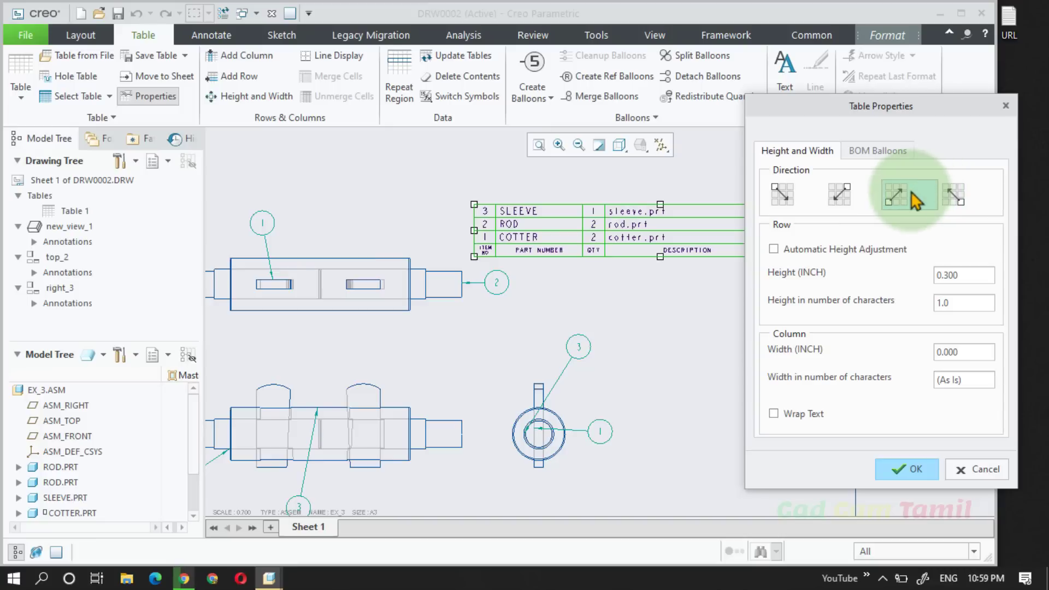
{"action": "left_click", "coordinate": [786, 196]}
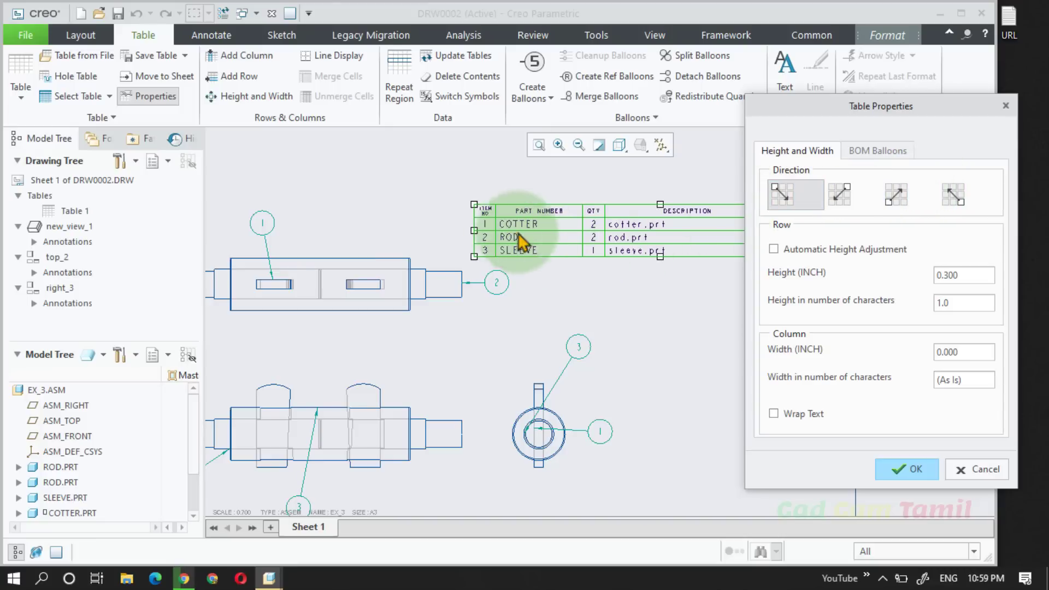
Try the other three growth directions for the BOM table and return to rightward and descending
{"action": "scroll", "coordinate": [538, 236], "scroll_direction": "up", "scroll_amount": 3}
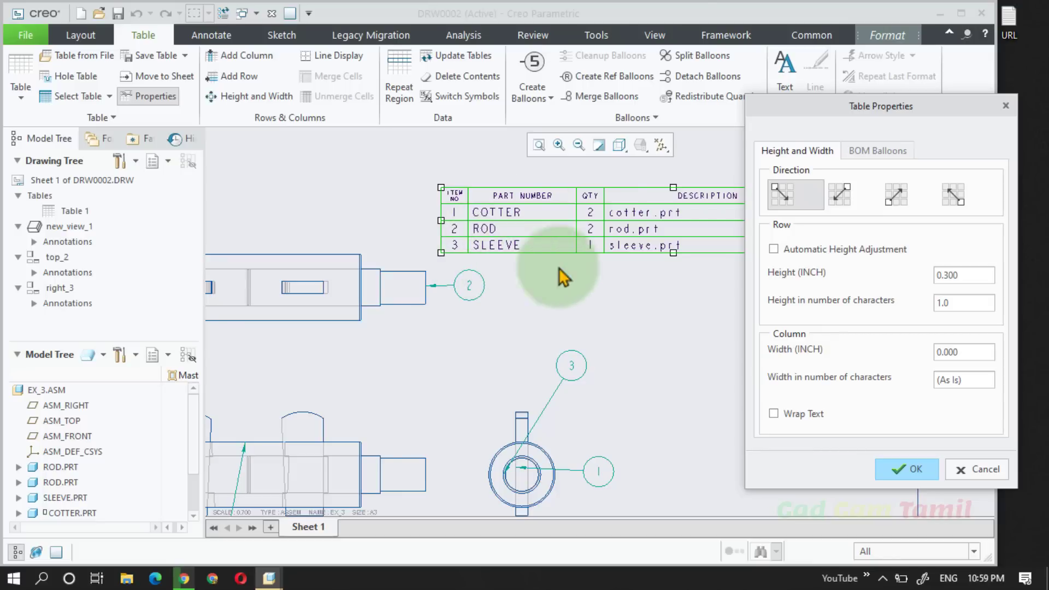
{"action": "left_click", "coordinate": [839, 195]}
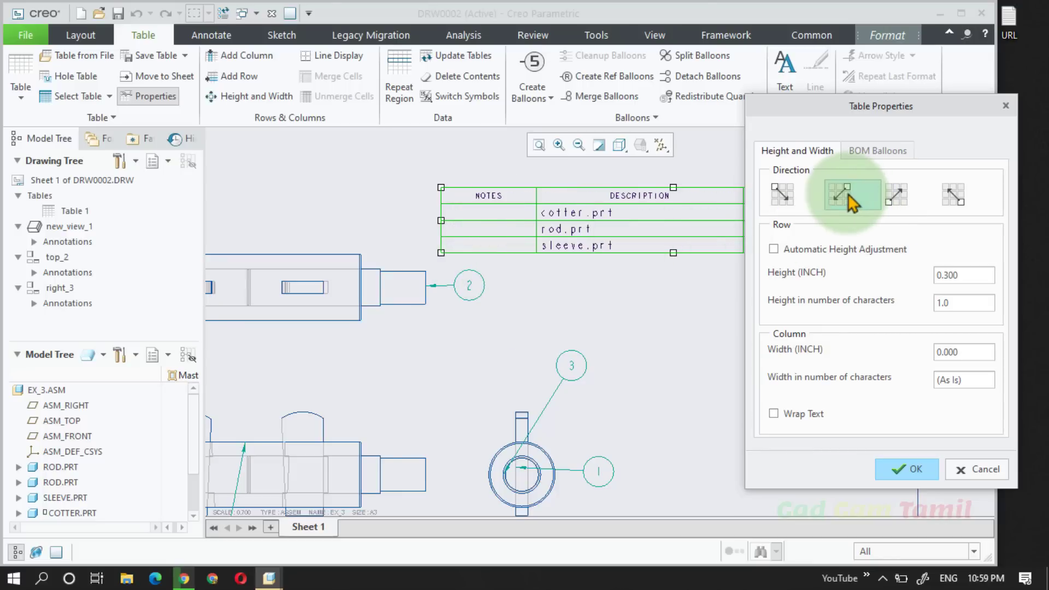
{"action": "scroll", "coordinate": [358, 236], "scroll_direction": "up", "scroll_amount": 2}
{"action": "scroll", "coordinate": [611, 250], "scroll_direction": "down", "scroll_amount": 2}
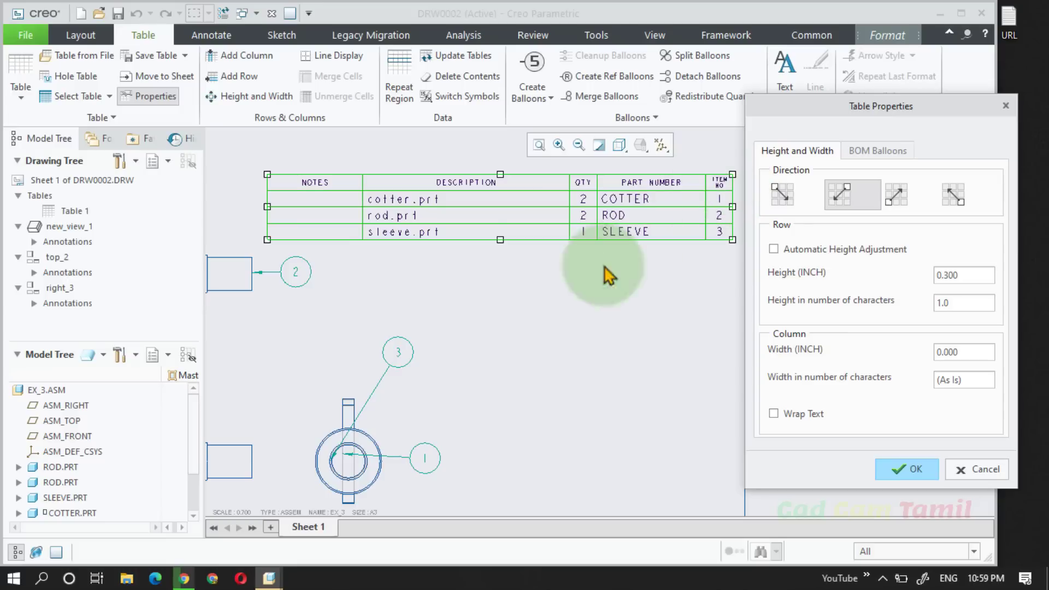
{"action": "left_click", "coordinate": [899, 196]}
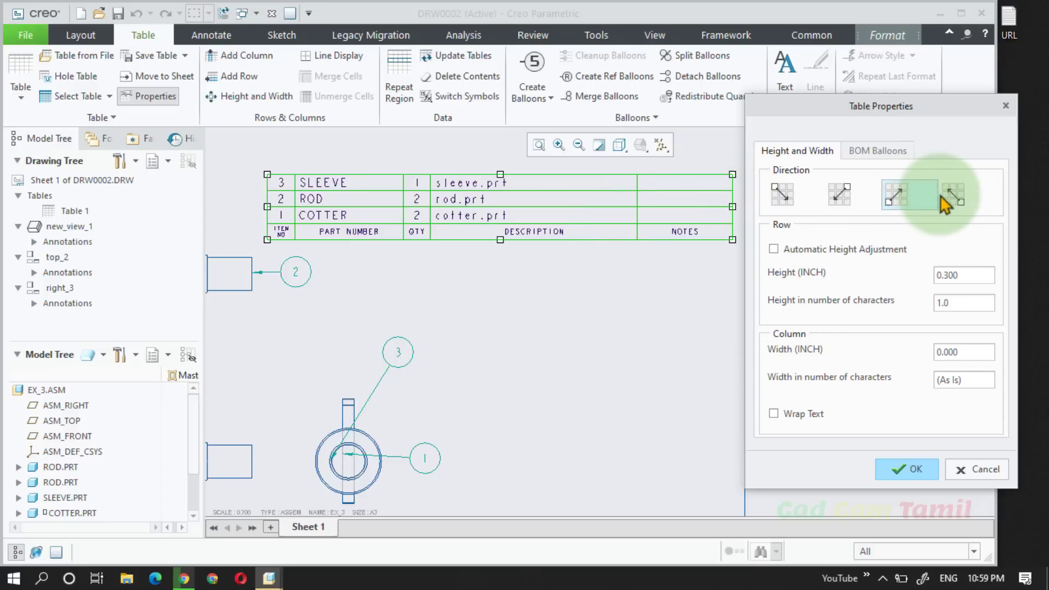
{"action": "left_click", "coordinate": [947, 198]}
{"action": "left_click", "coordinate": [792, 207]}
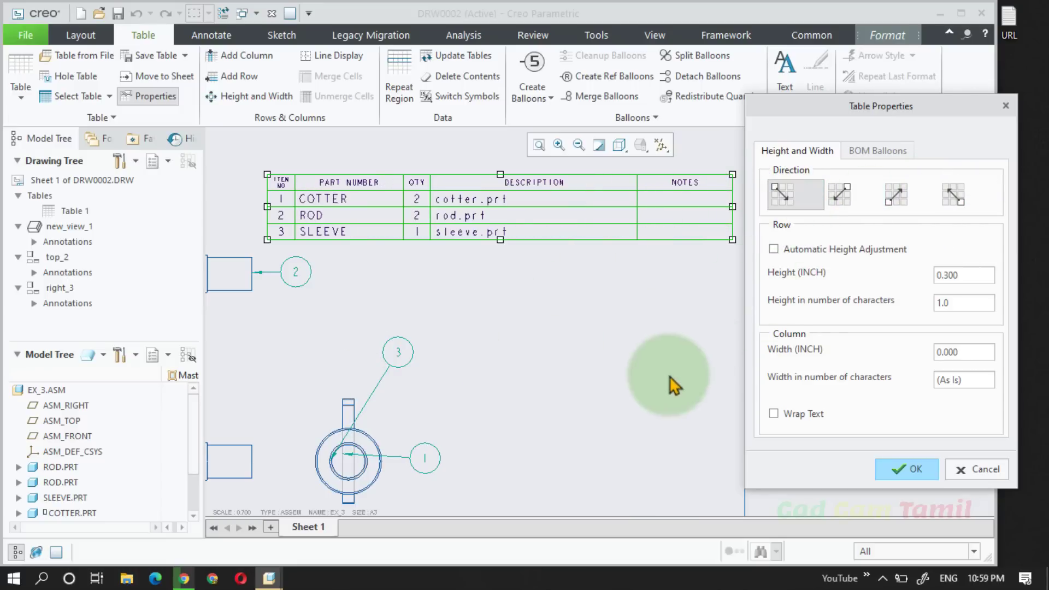
Change the BOM balloon type for Region_1 to Quantity Split Circle
{"action": "left_click", "coordinate": [894, 154]}
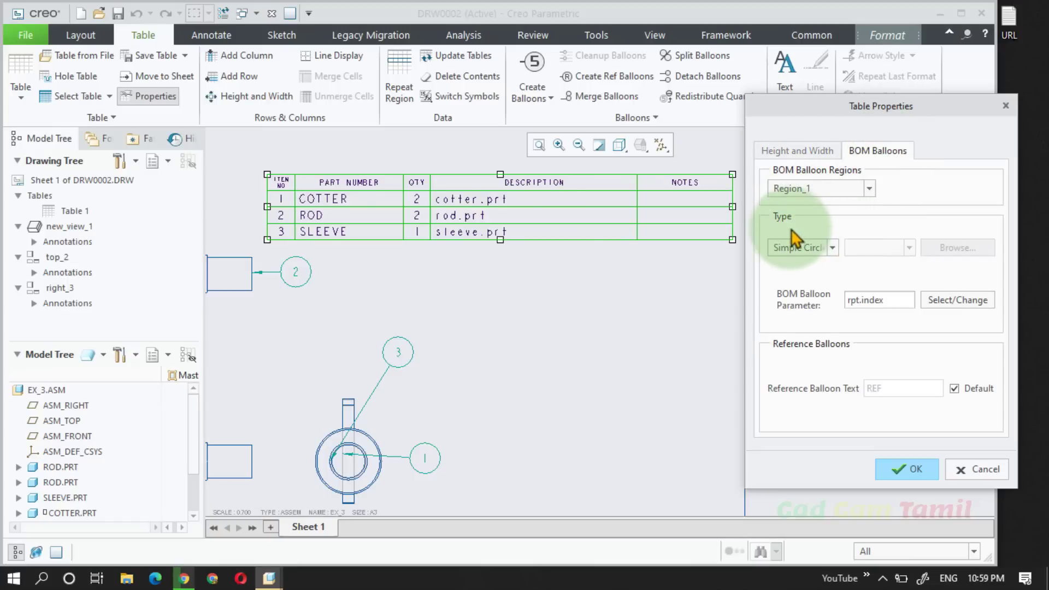
{"action": "left_click", "coordinate": [832, 247]}
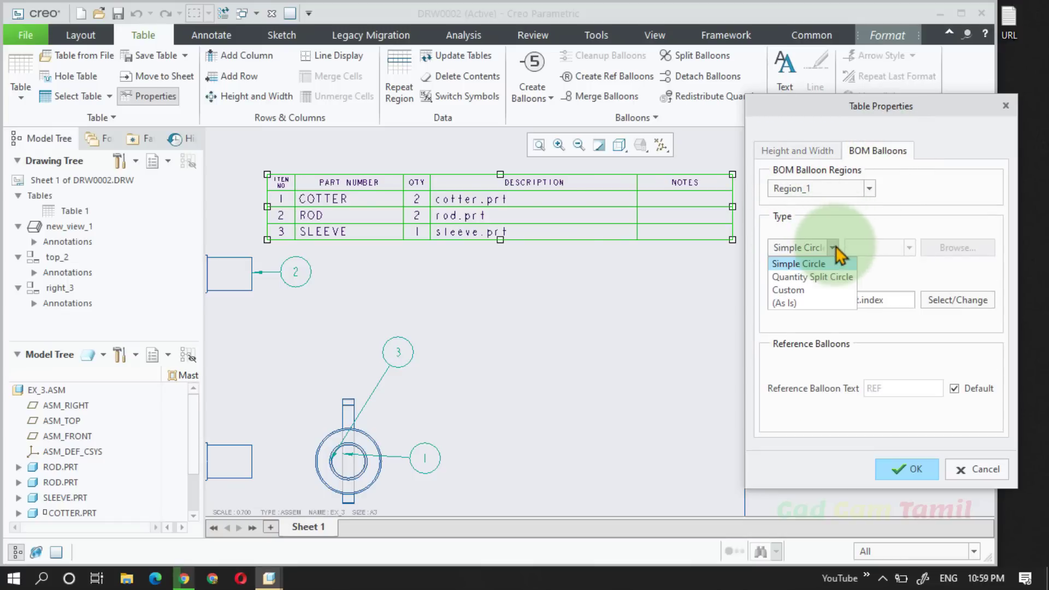
{"action": "left_click", "coordinate": [844, 277]}
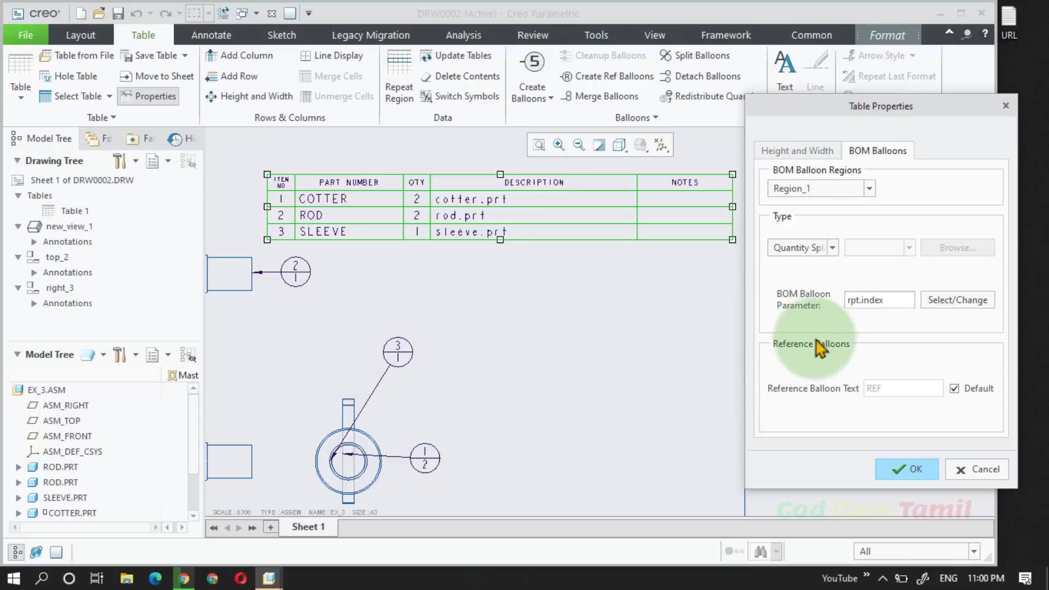
Try the Custom balloon type with a browsed user symbol and return to Quantity Split Circle
{"action": "left_click", "coordinate": [824, 253]}
{"action": "left_click", "coordinate": [803, 287]}
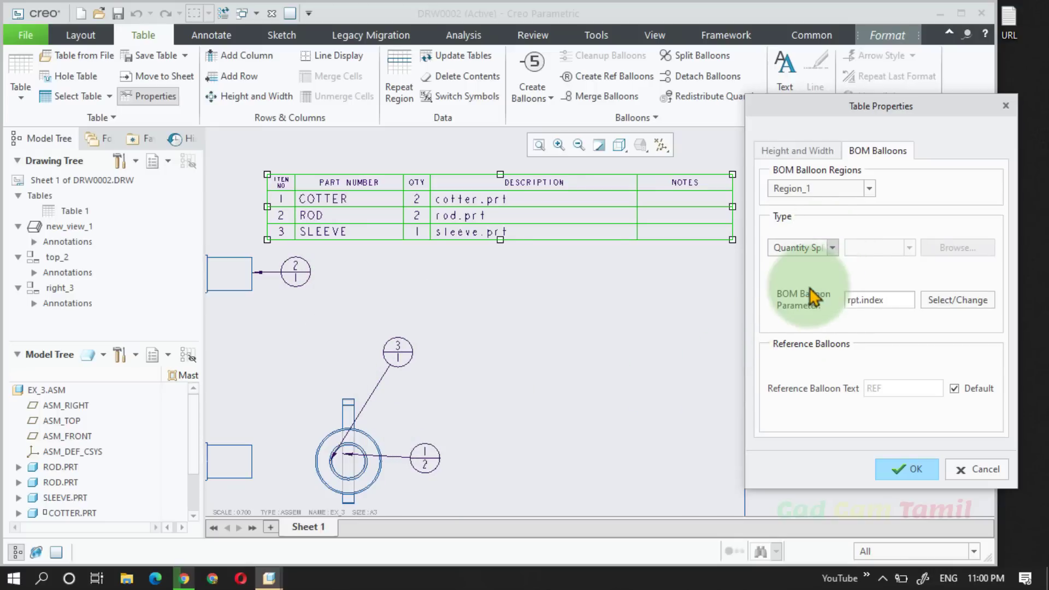
{"action": "left_click", "coordinate": [965, 248]}
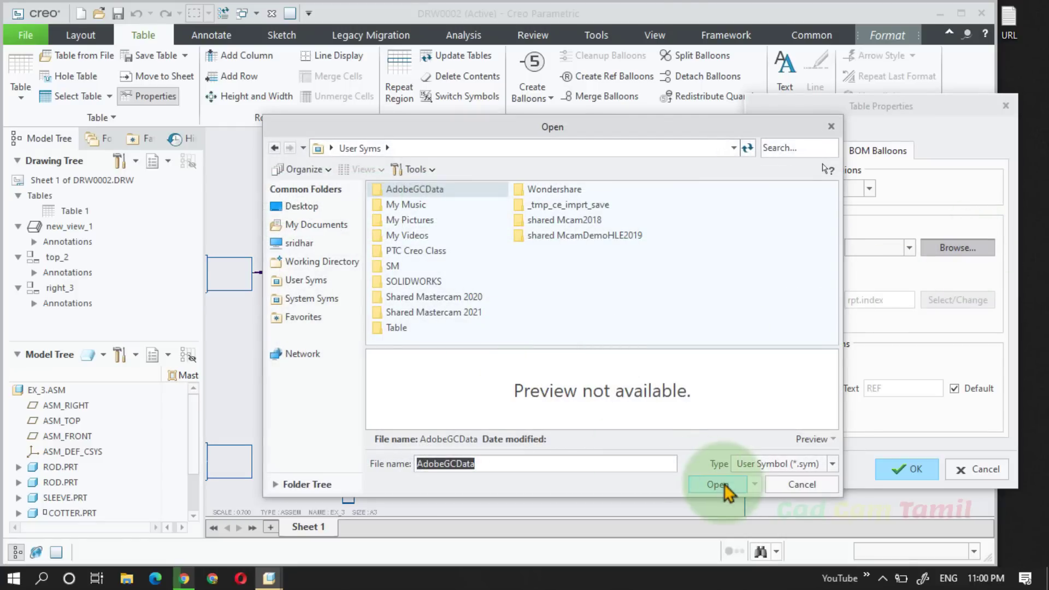
{"action": "left_click", "coordinate": [605, 326]}
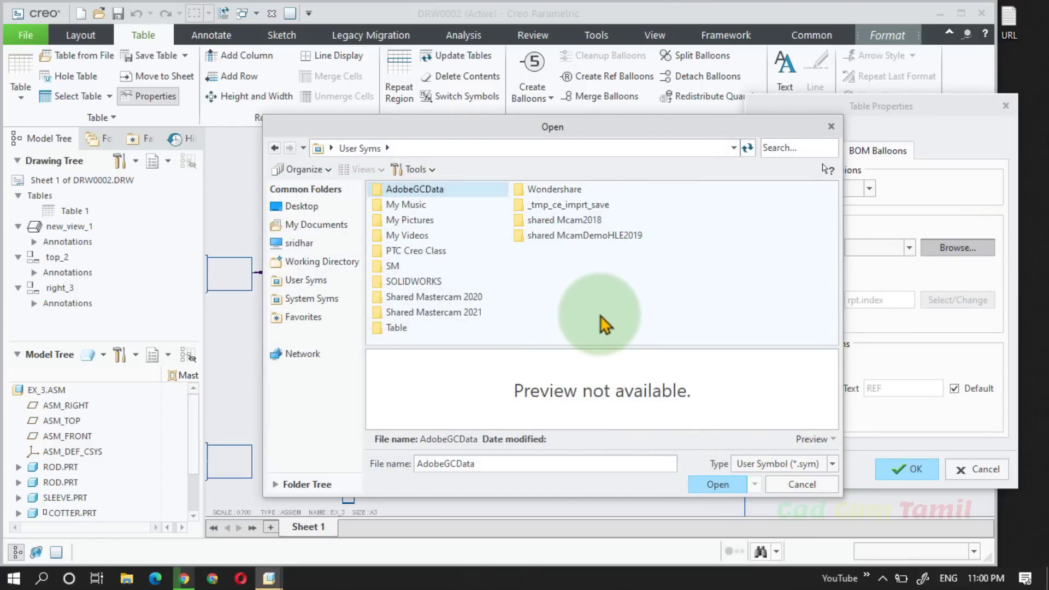
{"action": "left_click", "coordinate": [796, 485]}
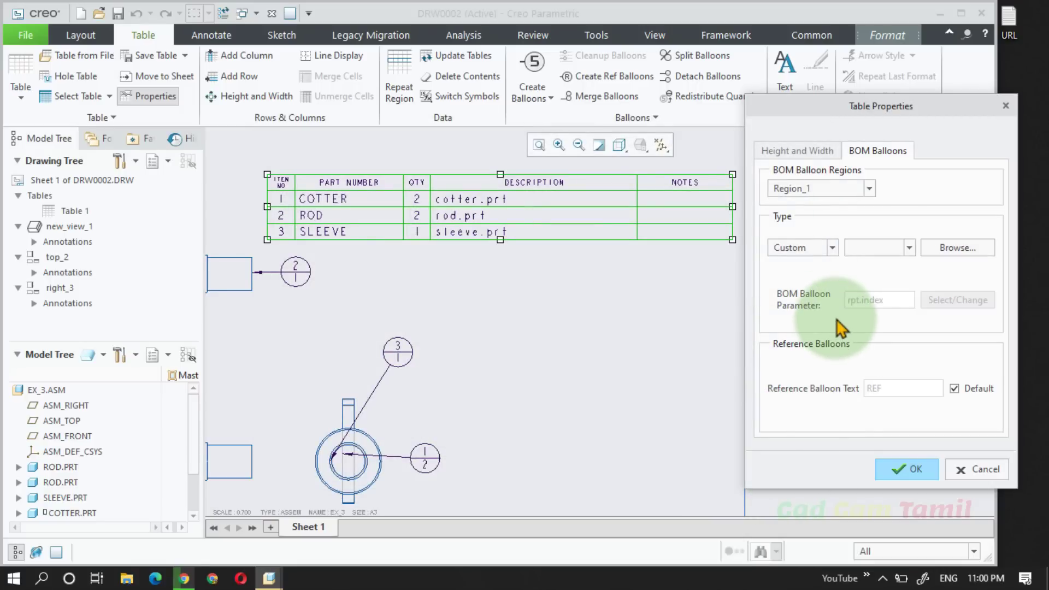
{"action": "left_click", "coordinate": [800, 247]}
{"action": "left_click", "coordinate": [794, 287]}
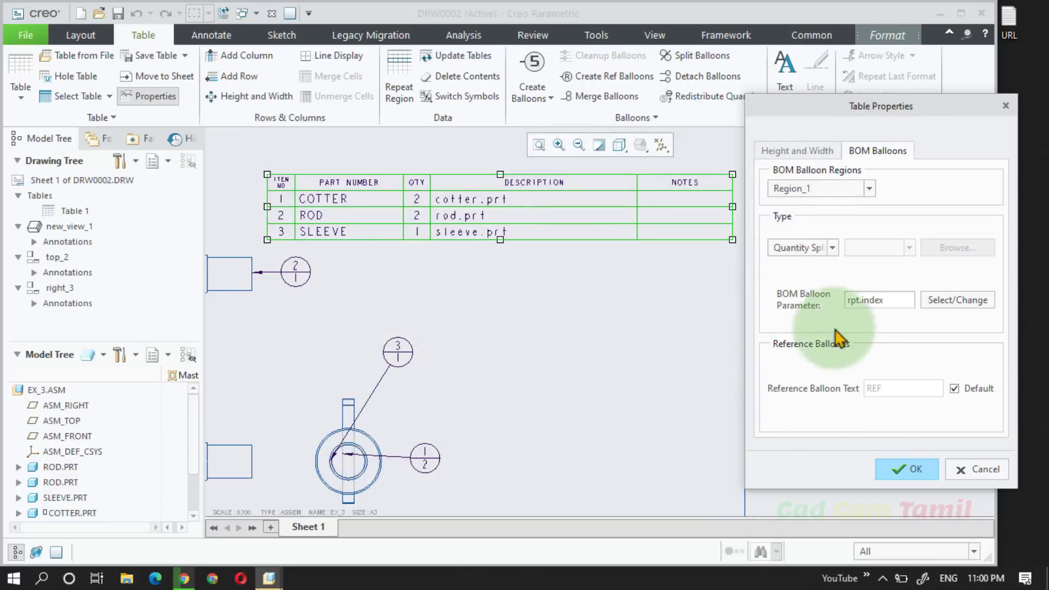
Apply the table properties and deselect the BOM table
{"action": "left_click", "coordinate": [896, 468]}
{"action": "scroll", "coordinate": [742, 375], "scroll_direction": "up", "scroll_amount": 2}
{"action": "scroll", "coordinate": [702, 384], "scroll_direction": "up", "scroll_amount": 2}
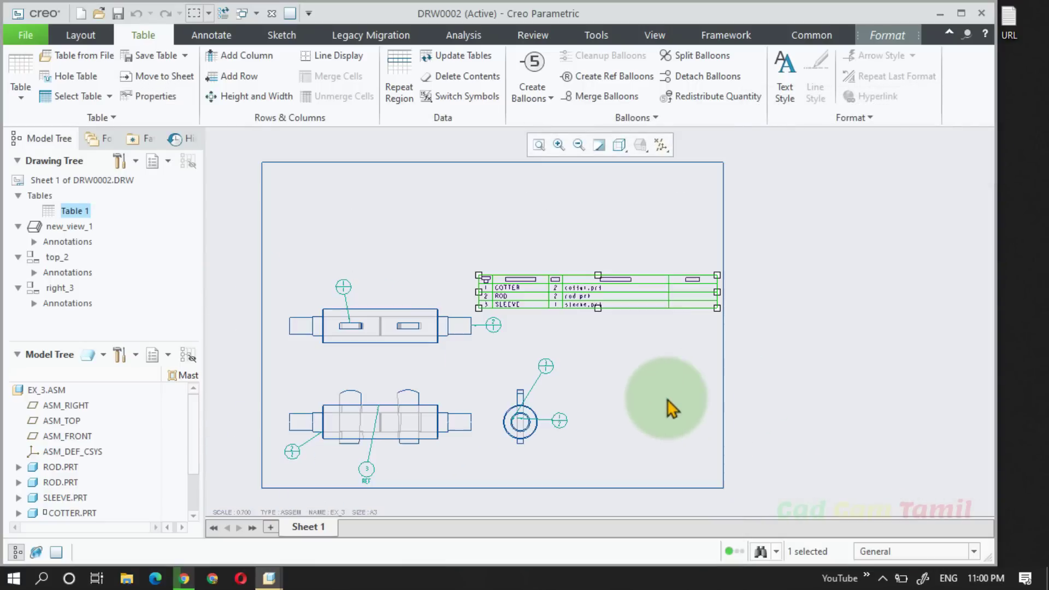
{"action": "left_click", "coordinate": [649, 401]}
{"action": "scroll", "coordinate": [565, 393], "scroll_direction": "down", "scroll_amount": 3}
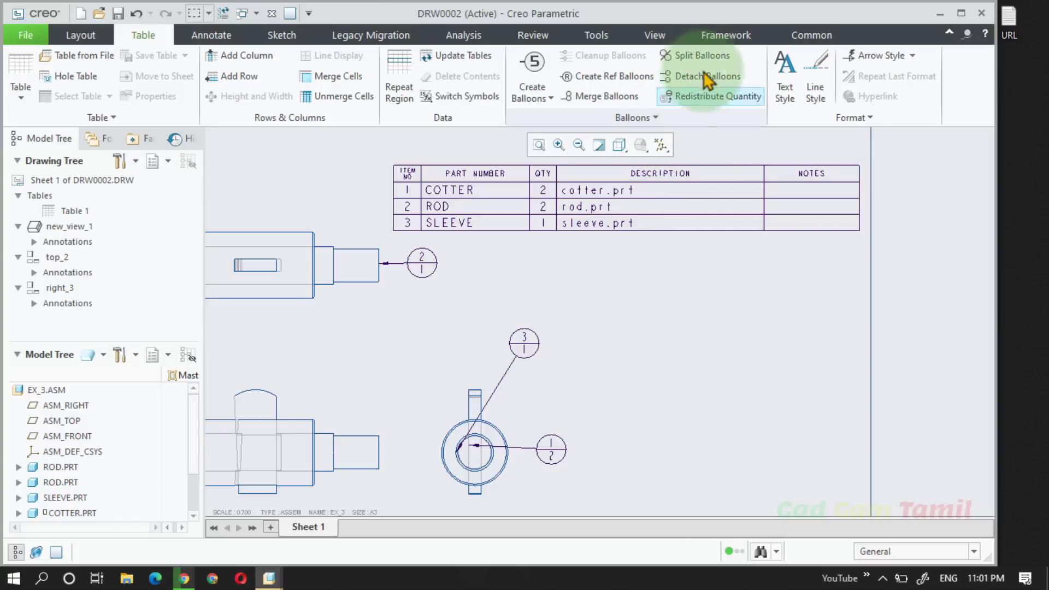
Merge balloon 3 into balloon 1 on the side view and detach it again to the left of that view
{"action": "left_click", "coordinate": [618, 105]}
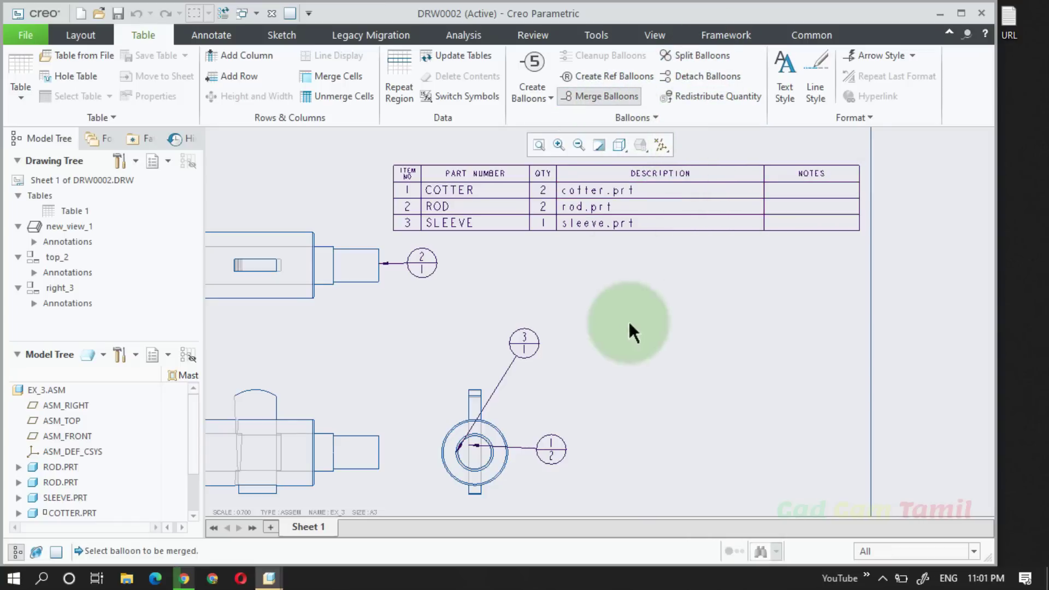
{"action": "left_click", "coordinate": [533, 340]}
{"action": "left_click", "coordinate": [553, 449]}
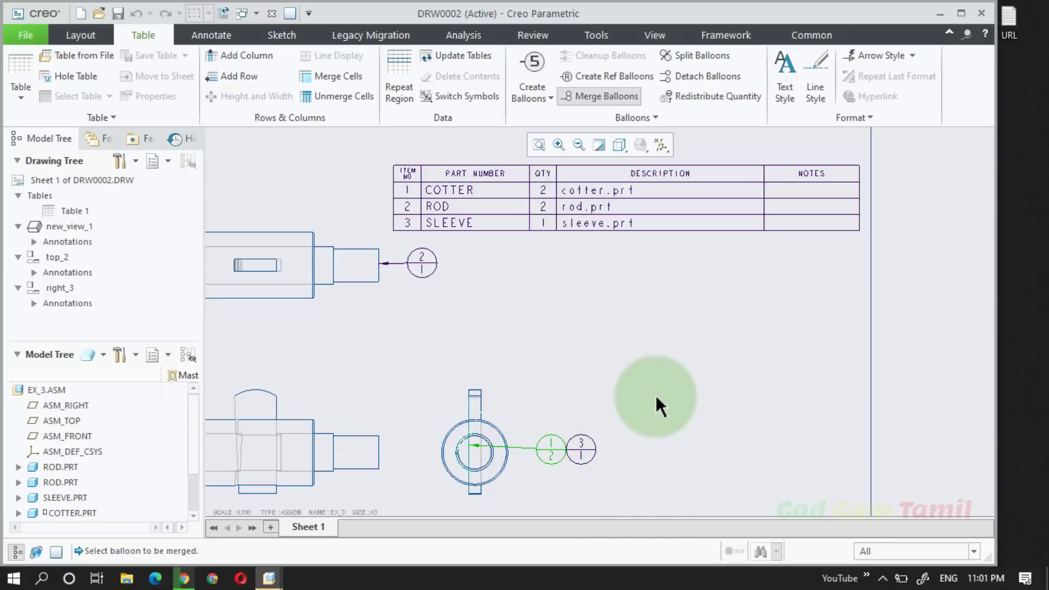
{"action": "left_click", "coordinate": [705, 79]}
{"action": "left_click", "coordinate": [583, 438]}
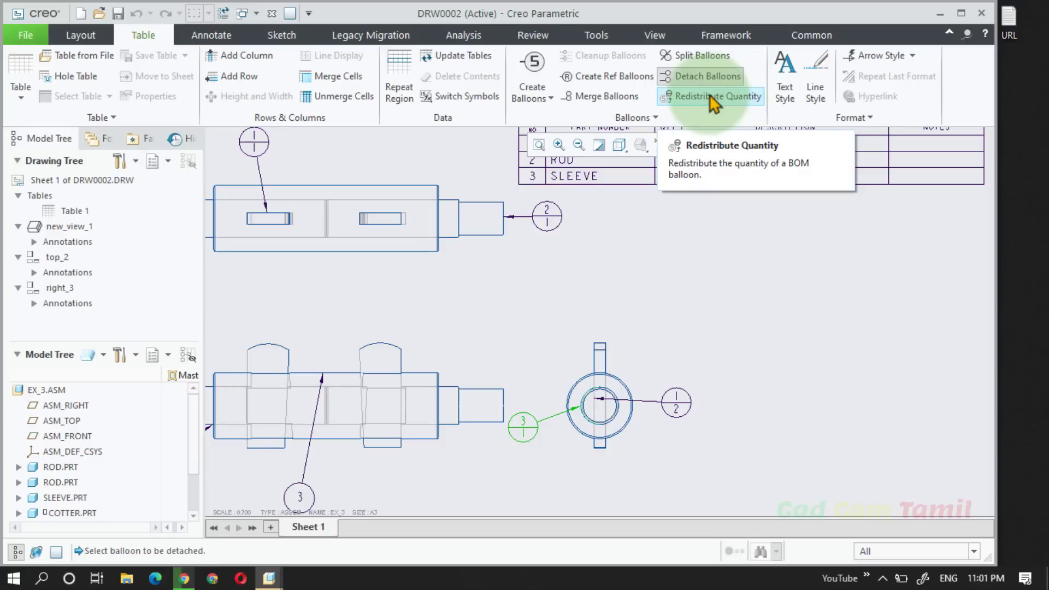
Redistribute a quantity of one rod from the front view's balloon 2 to the top view's balloon 2
{"action": "scroll", "coordinate": [716, 284], "scroll_direction": "up", "scroll_amount": 1}
{"action": "scroll", "coordinate": [514, 339], "scroll_direction": "up", "scroll_amount": 1}
{"action": "scroll", "coordinate": [342, 431], "scroll_direction": "down", "scroll_amount": 1}
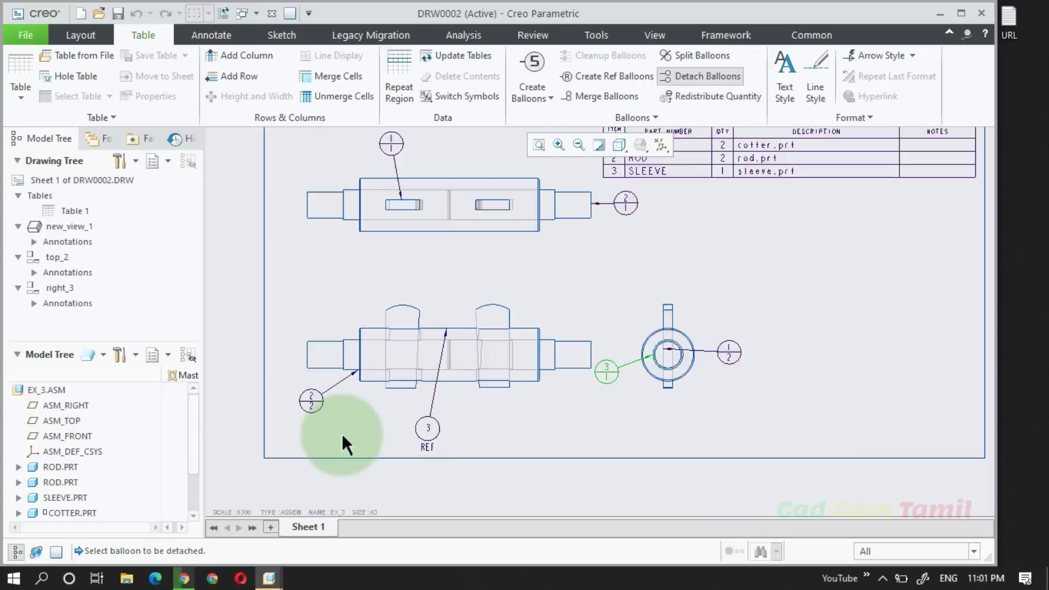
{"action": "scroll", "coordinate": [344, 432], "scroll_direction": "up", "scroll_amount": 1}
{"action": "scroll", "coordinate": [320, 400], "scroll_direction": "down", "scroll_amount": 1}
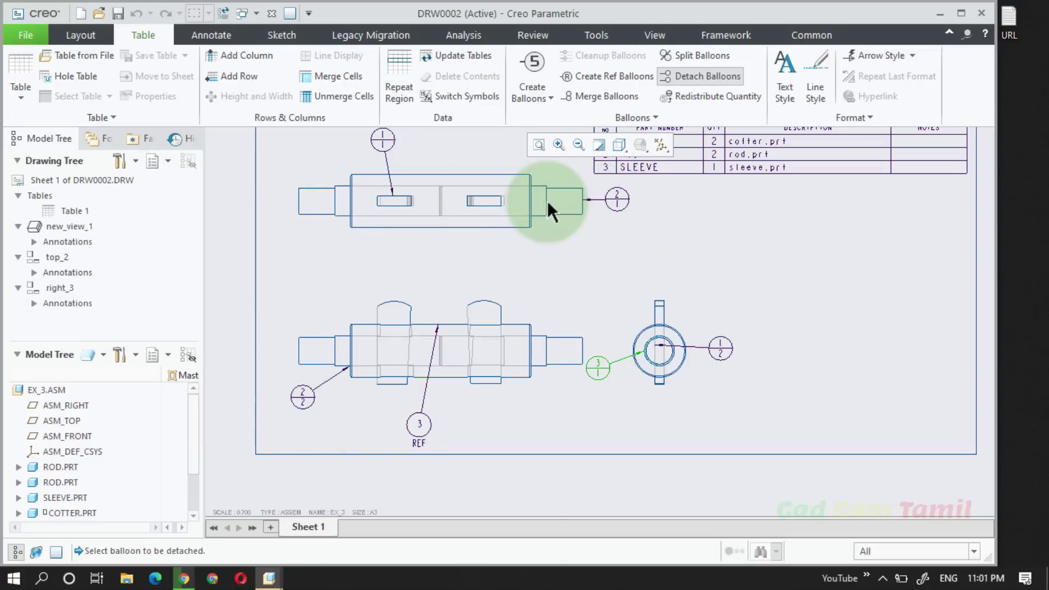
{"action": "left_click", "coordinate": [702, 107]}
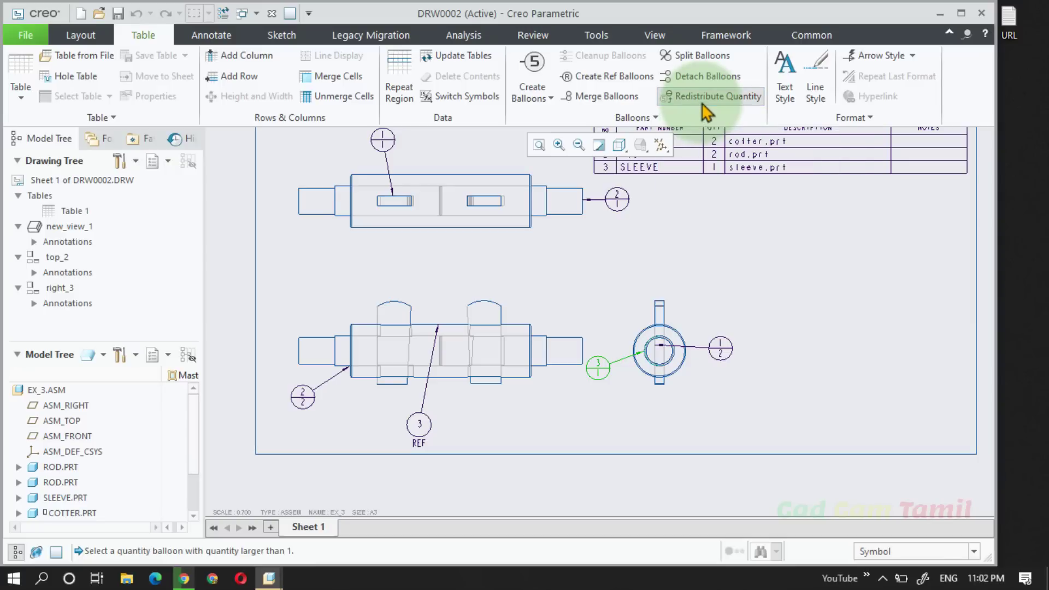
{"action": "left_click", "coordinate": [304, 392]}
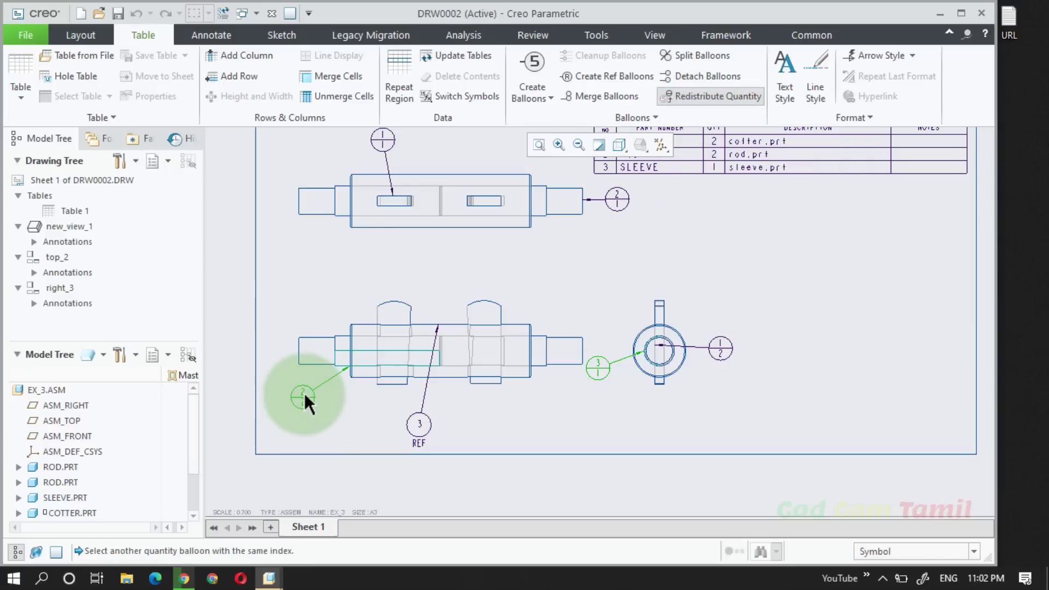
{"action": "left_click", "coordinate": [625, 204]}
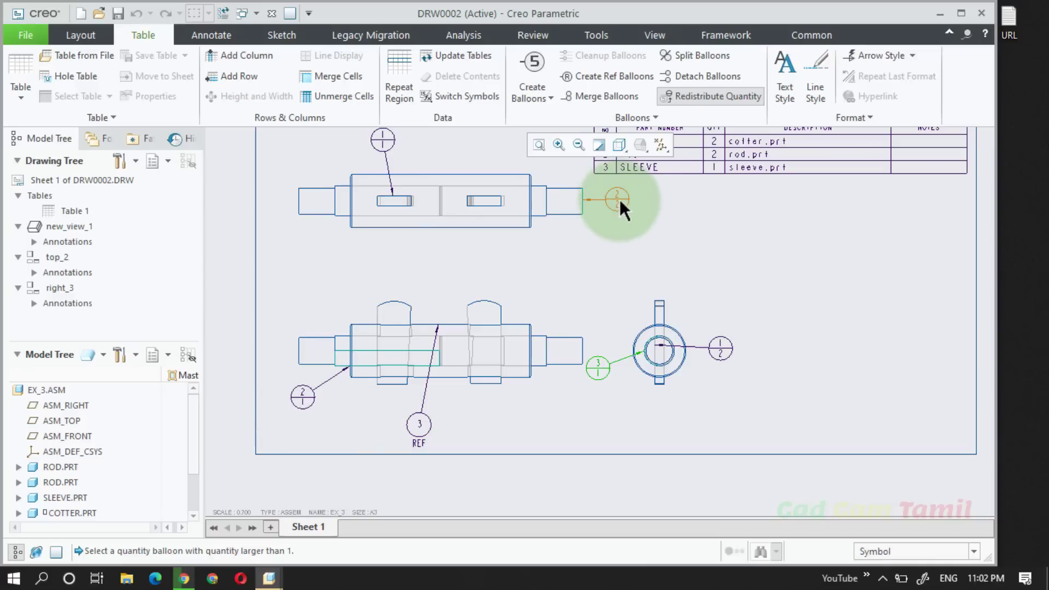
Redistribute a quantity of one rod from the top view's balloon 2 back to the front view's balloon 2
{"action": "left_click", "coordinate": [620, 199]}
{"action": "left_click", "coordinate": [313, 398]}
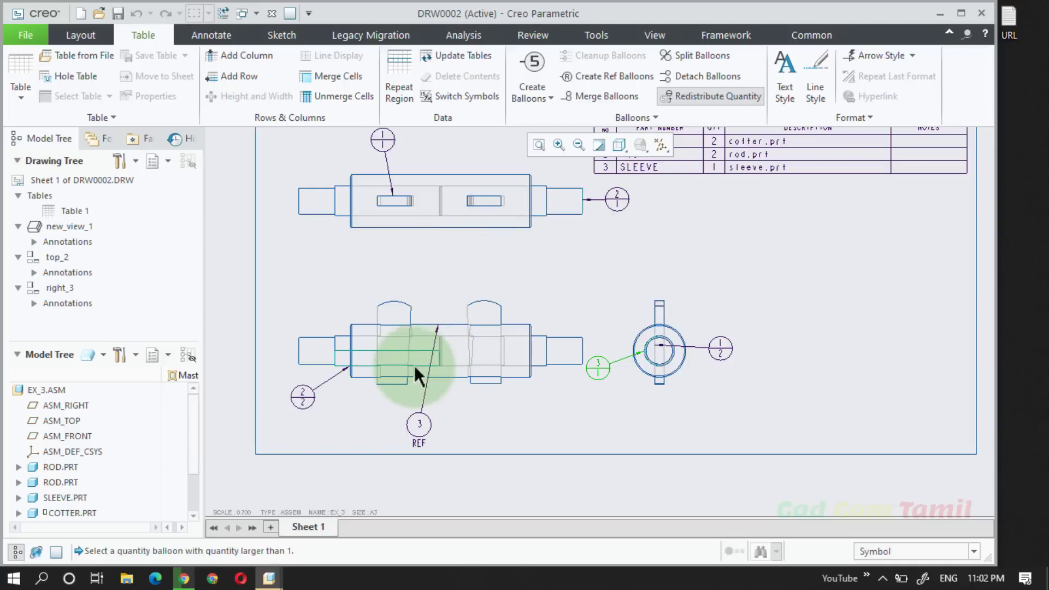
{"action": "scroll", "coordinate": [414, 365], "scroll_direction": "down", "scroll_amount": 2}
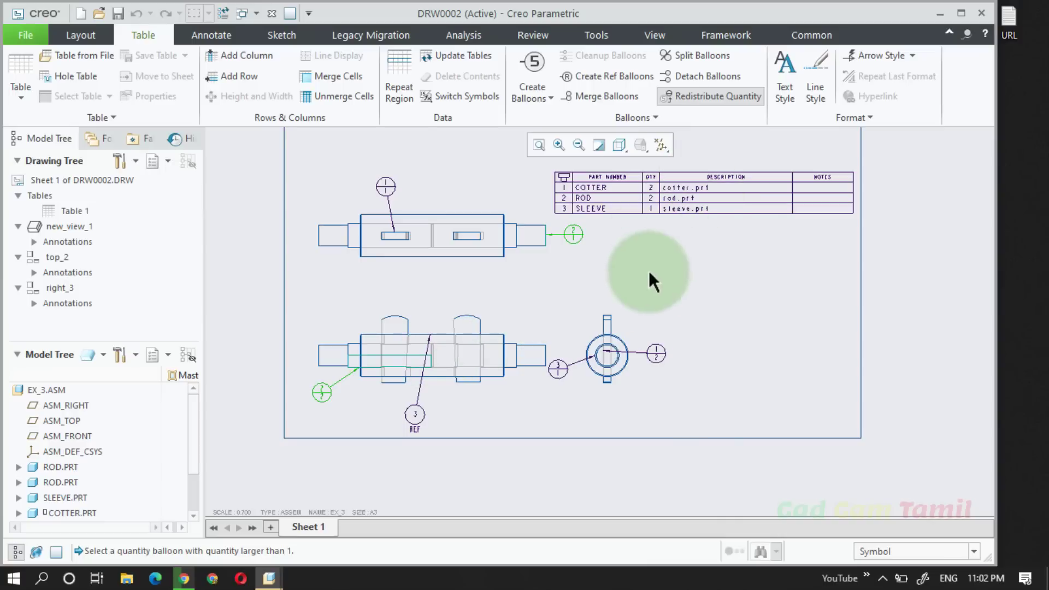
{"action": "middle_click", "coordinate": [611, 263]}
Start a balloon note and set its note type to With Leader, keeping Enter, Horizontal, Standard and Default
{"action": "left_click", "coordinate": [634, 118]}
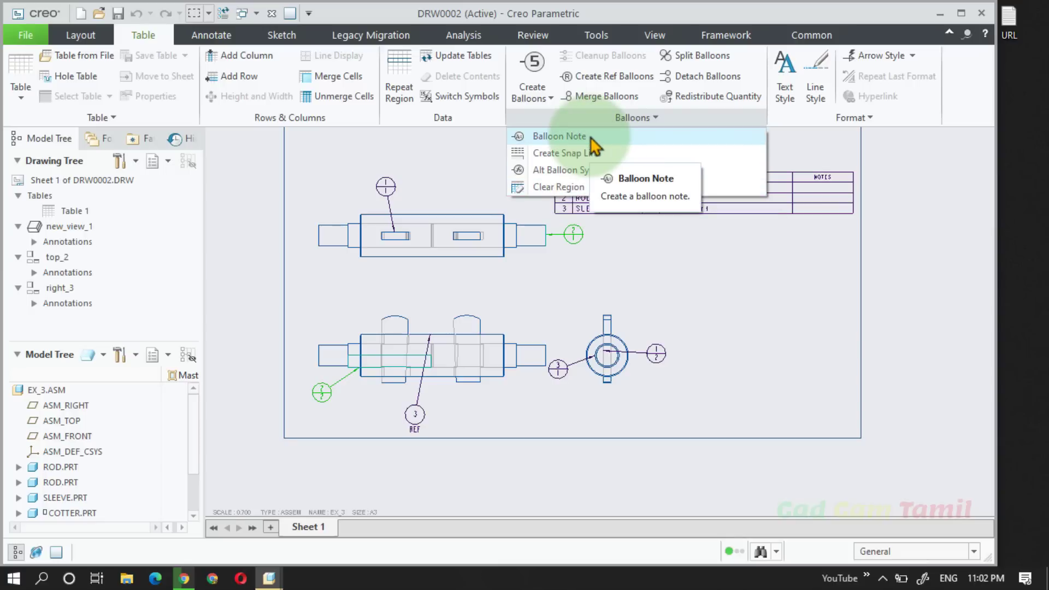
{"action": "left_click", "coordinate": [559, 136]}
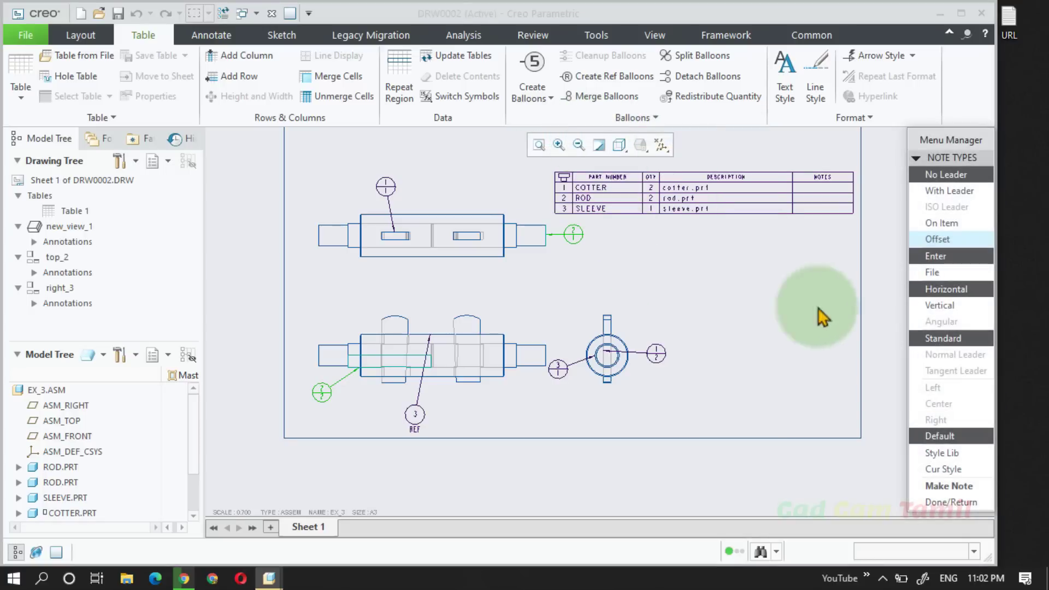
{"action": "left_click_drag", "start_coordinate": [918, 141], "coordinate": [816, 52]}
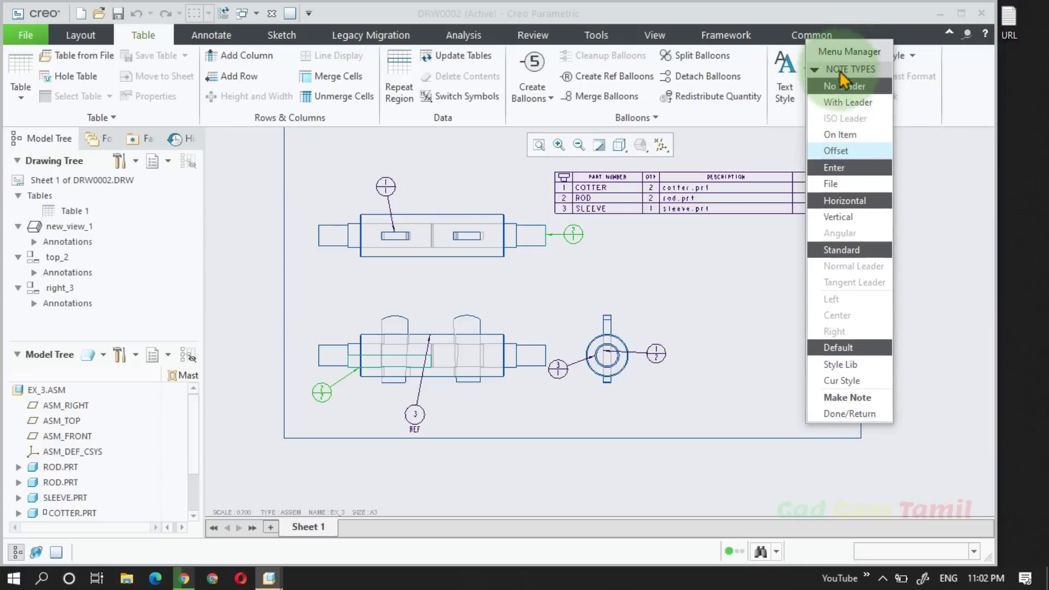
{"action": "left_click", "coordinate": [841, 103]}
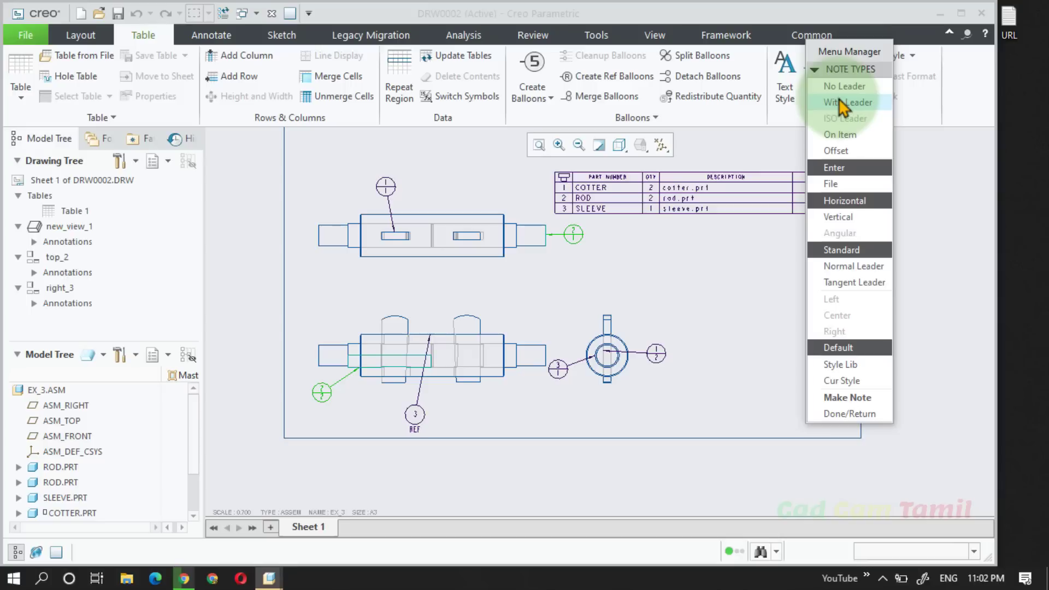
{"action": "left_click", "coordinate": [848, 135]}
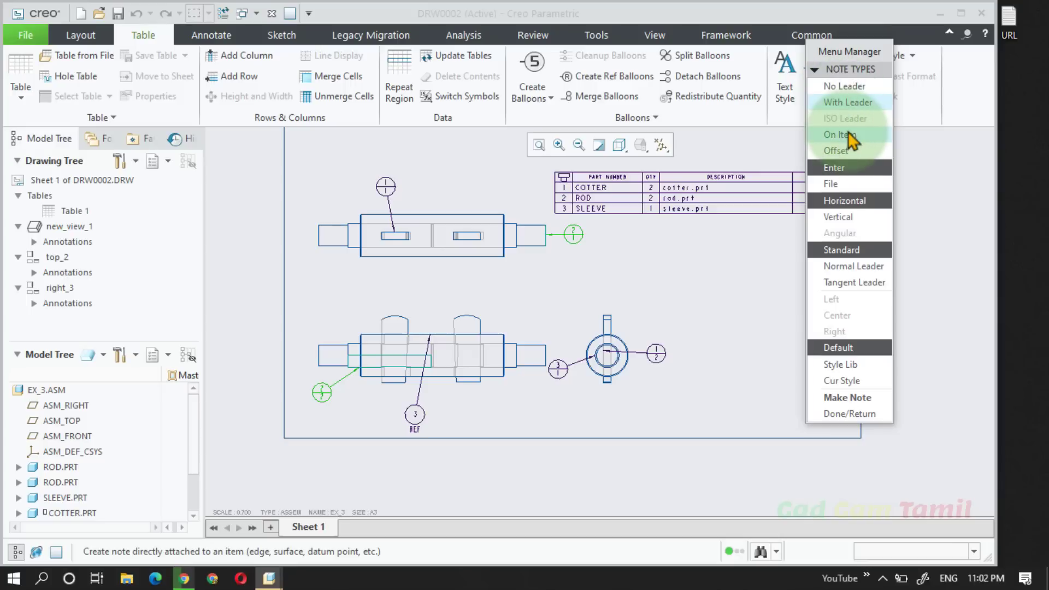
{"action": "left_click", "coordinate": [839, 183]}
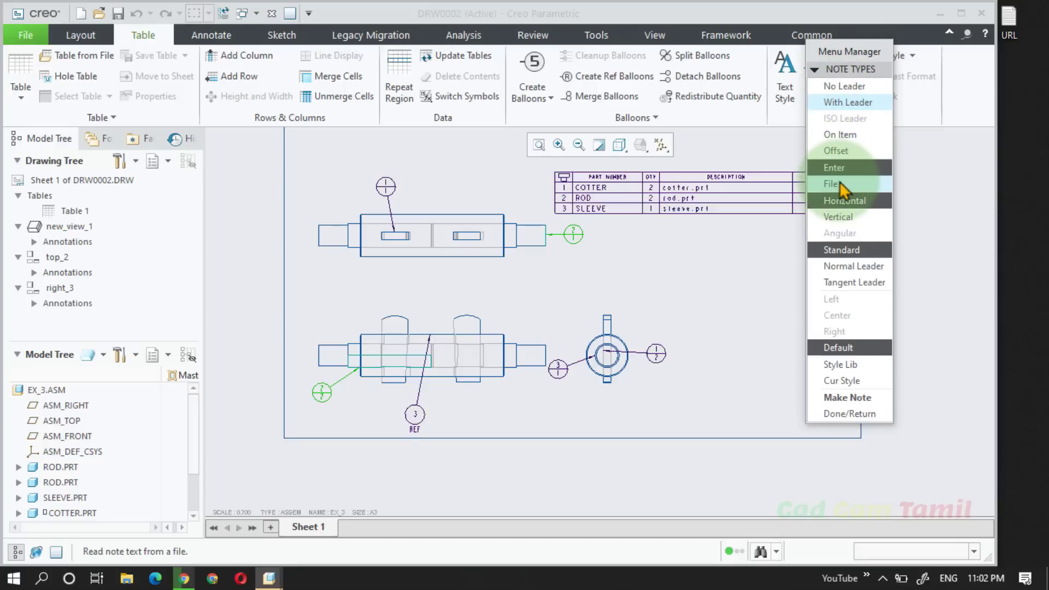
{"action": "left_click", "coordinate": [850, 201]}
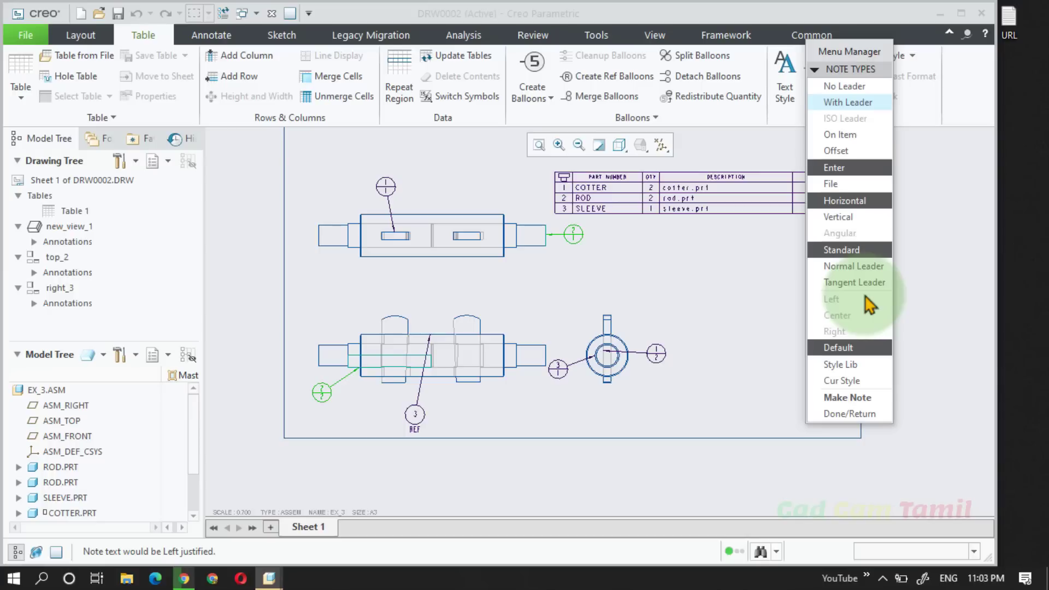
{"action": "left_click", "coordinate": [855, 354]}
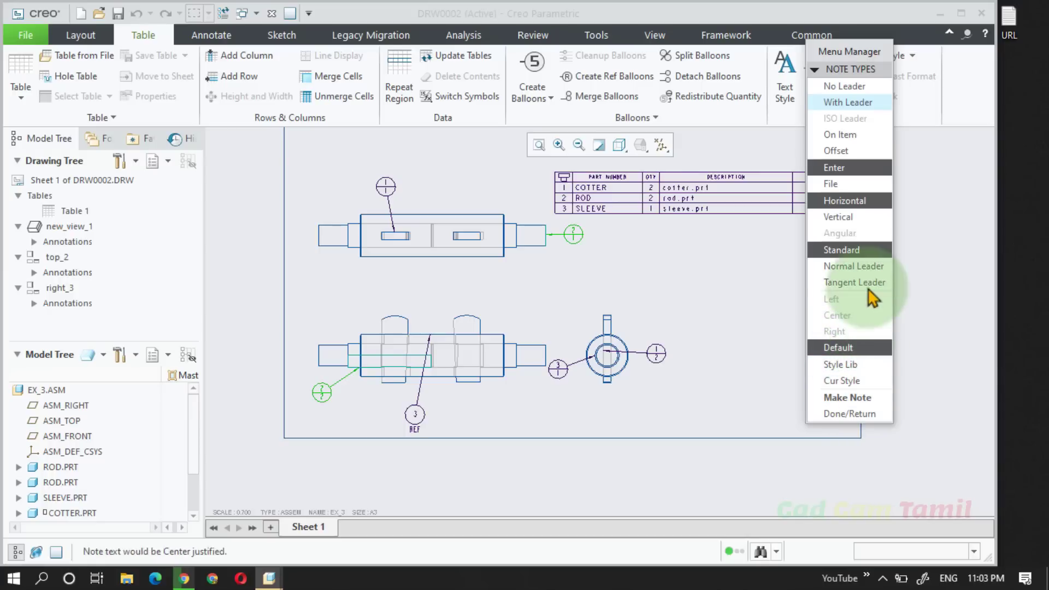
Make the note and attach its Automatic leader to a free point above the side view
{"action": "left_click", "coordinate": [846, 397]}
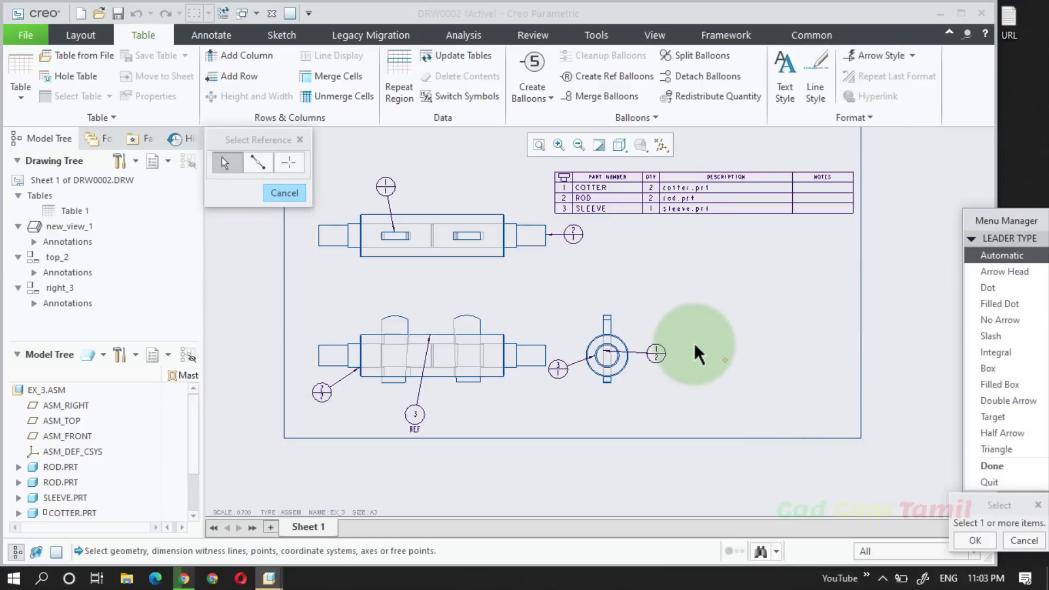
{"action": "left_click", "coordinate": [636, 273]}
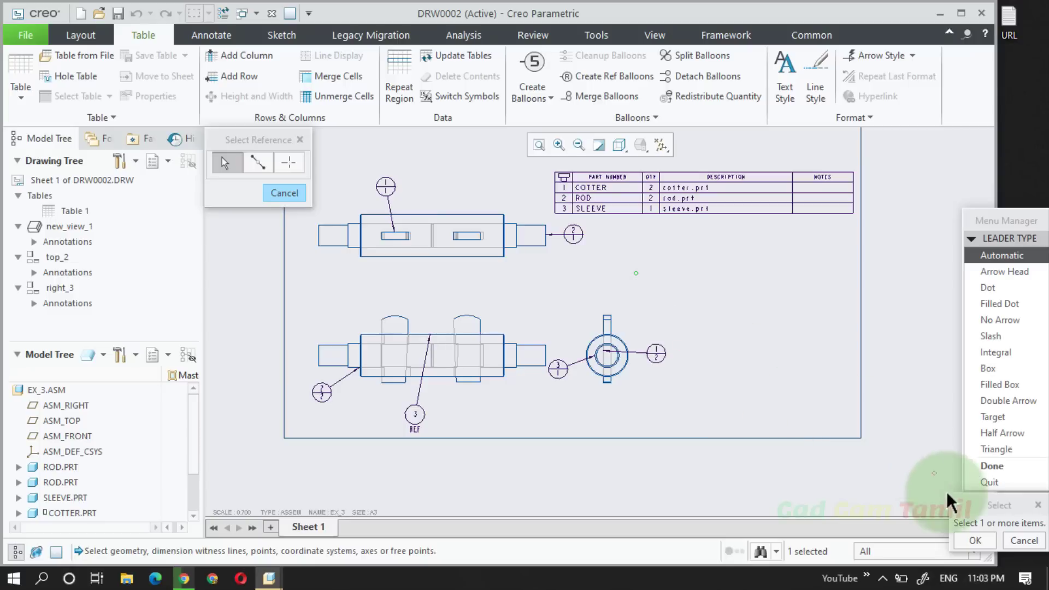
{"action": "left_click", "coordinate": [975, 541]}
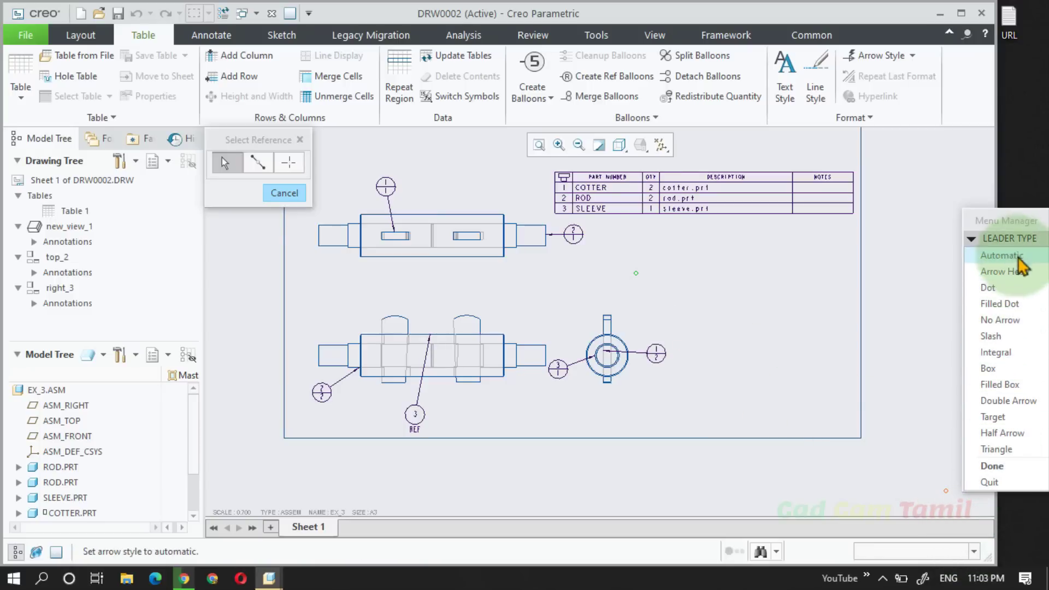
{"action": "left_click", "coordinate": [1011, 466]}
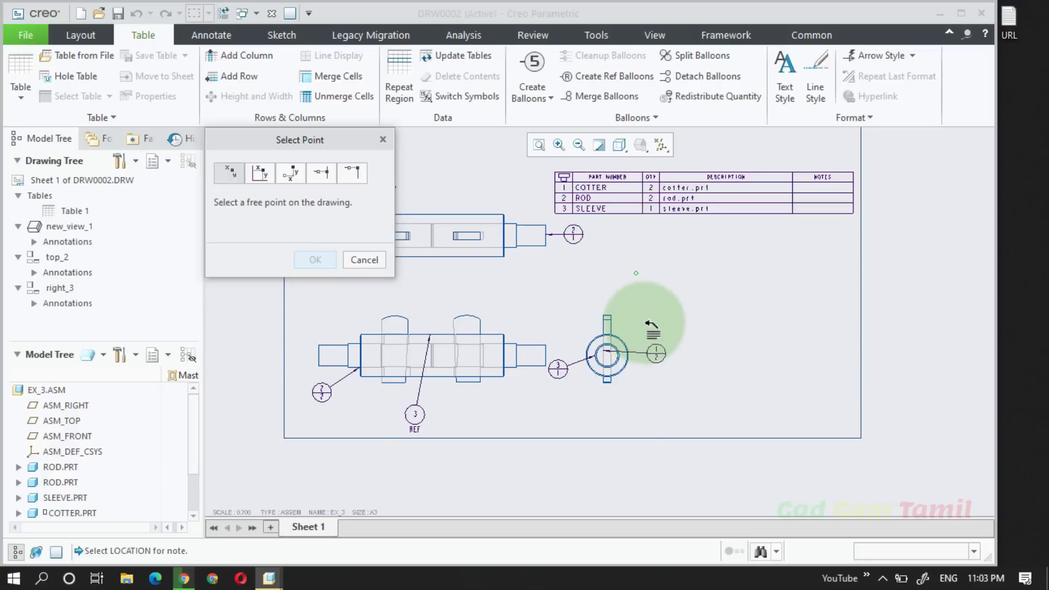
Place the balloon note just beside the leader point with the text "Creo" and finish the note creation
{"action": "left_click", "coordinate": [658, 267]}
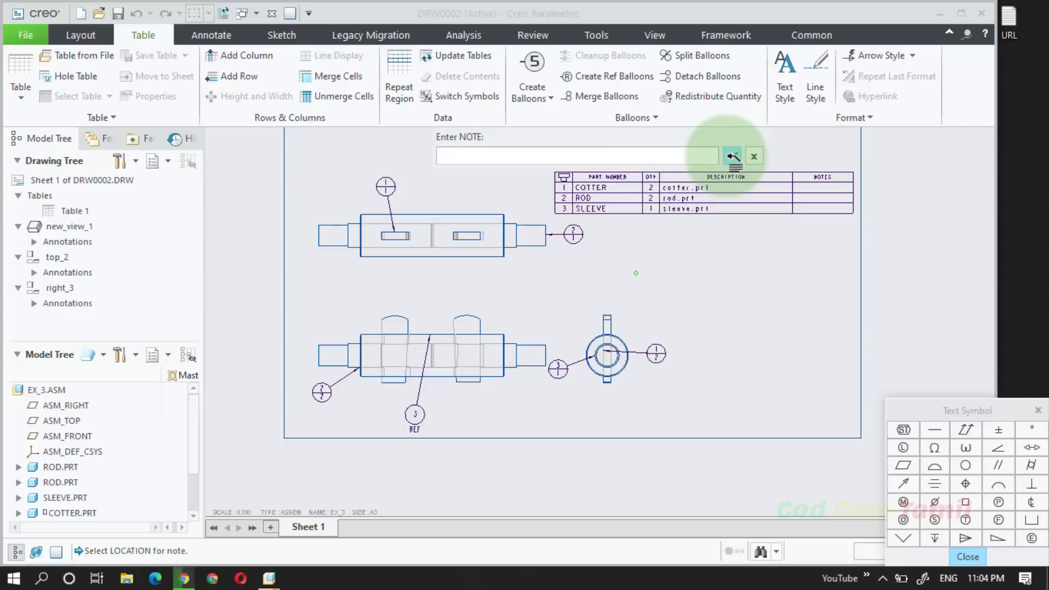
{"action": "left_click", "coordinate": [732, 156]}
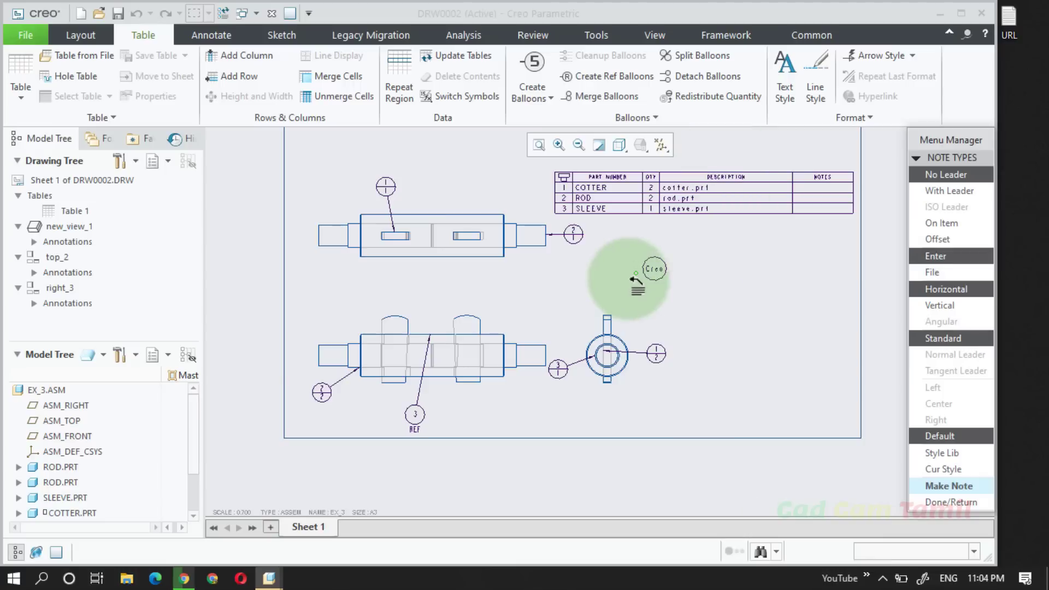
{"action": "scroll", "coordinate": [639, 276], "scroll_direction": "down", "scroll_amount": 5}
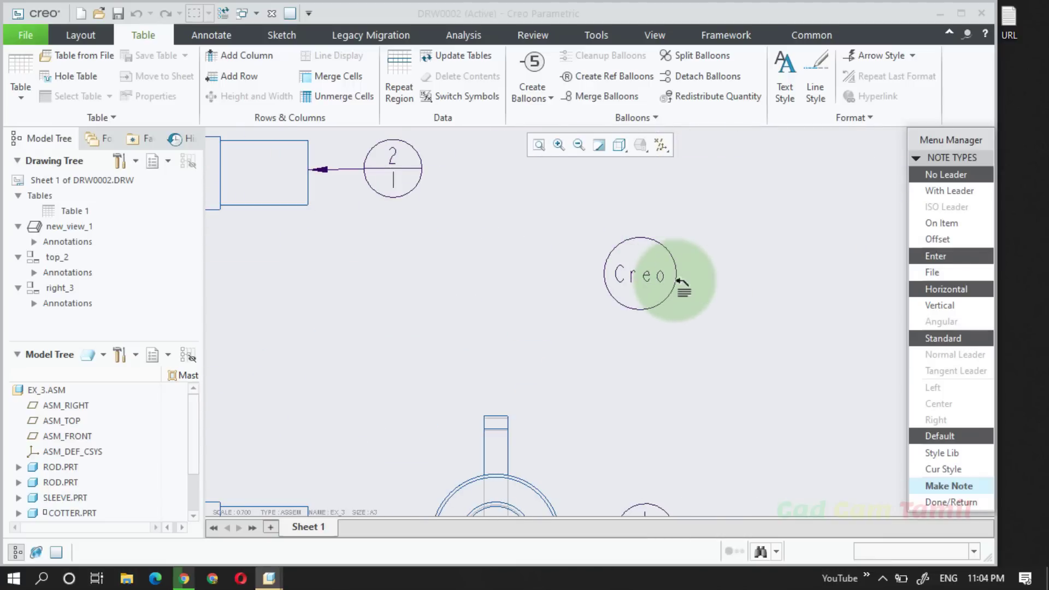
{"action": "scroll", "coordinate": [677, 281], "scroll_direction": "up", "scroll_amount": 2}
{"action": "left_click", "coordinate": [951, 501]}
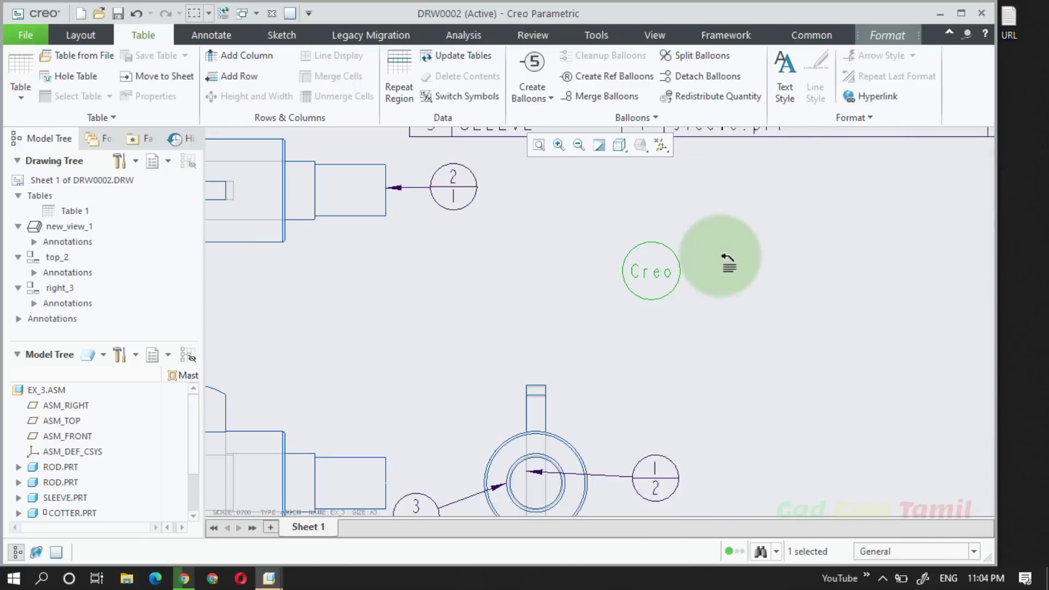
{"action": "scroll", "coordinate": [729, 265], "scroll_direction": "up", "scroll_amount": 2}
{"action": "left_click", "coordinate": [742, 308]}
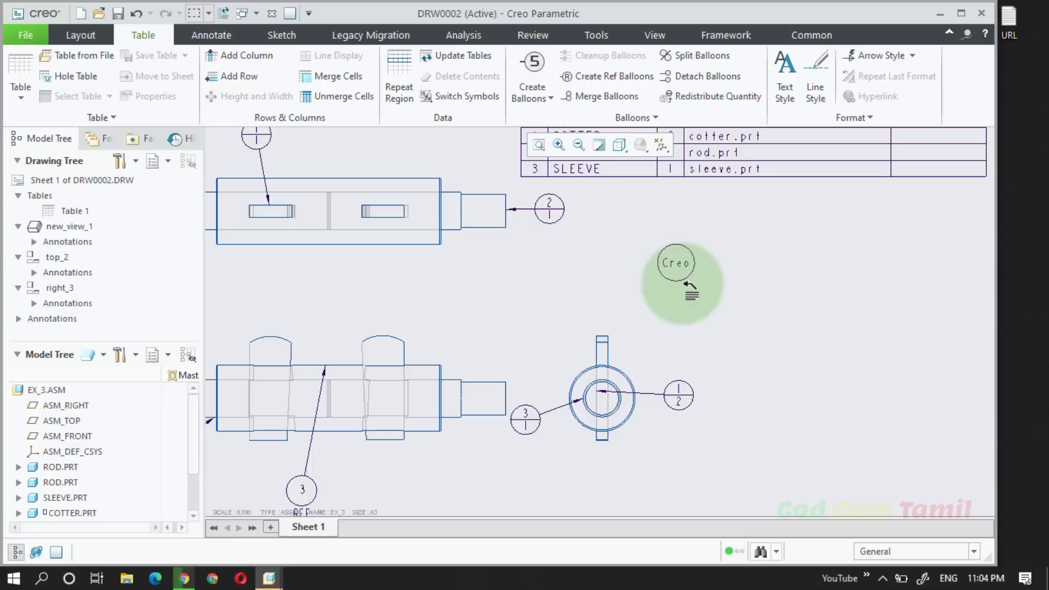
Create an Offset Object snap line at a distance of 2 from the sleeve's upper edge in the front view, and move it midway between the front and top views
{"action": "left_click", "coordinate": [632, 117]}
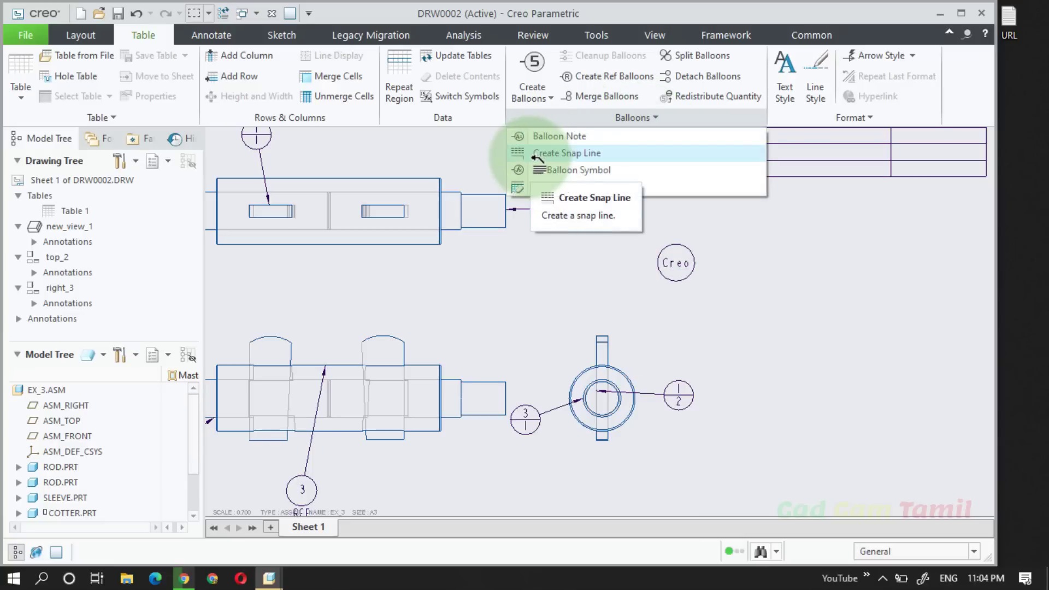
{"action": "left_click", "coordinate": [546, 153]}
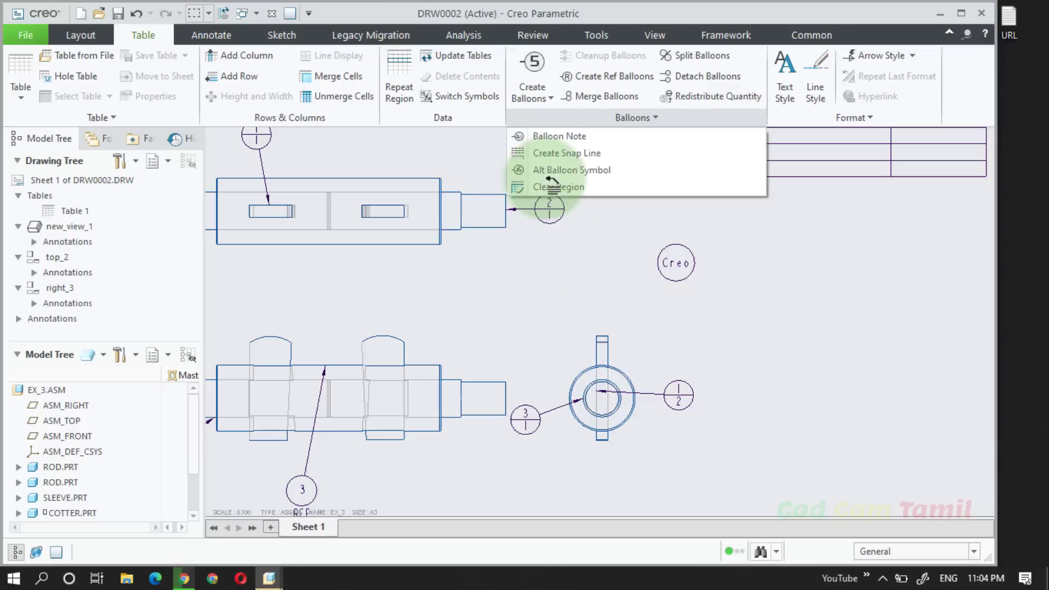
{"action": "left_click", "coordinate": [547, 155]}
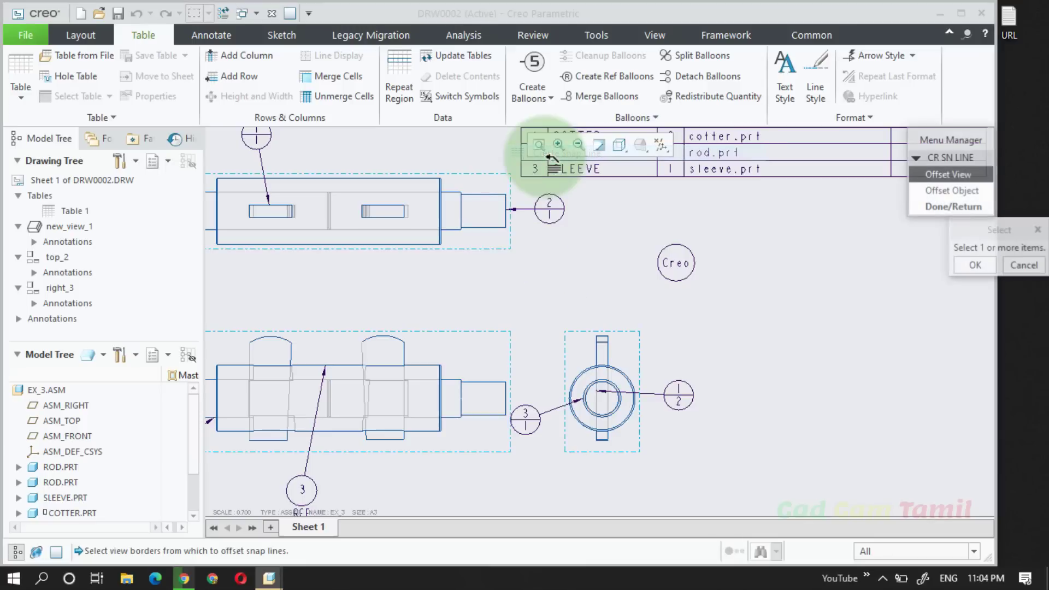
{"action": "scroll", "coordinate": [867, 249], "scroll_direction": "down", "scroll_amount": 1}
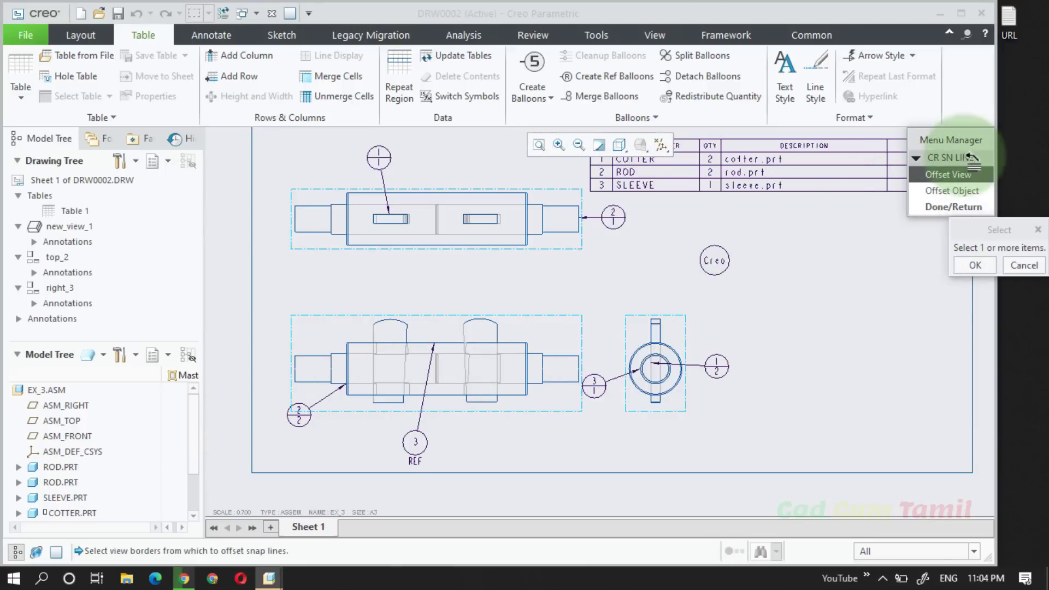
{"action": "left_click", "coordinate": [979, 189]}
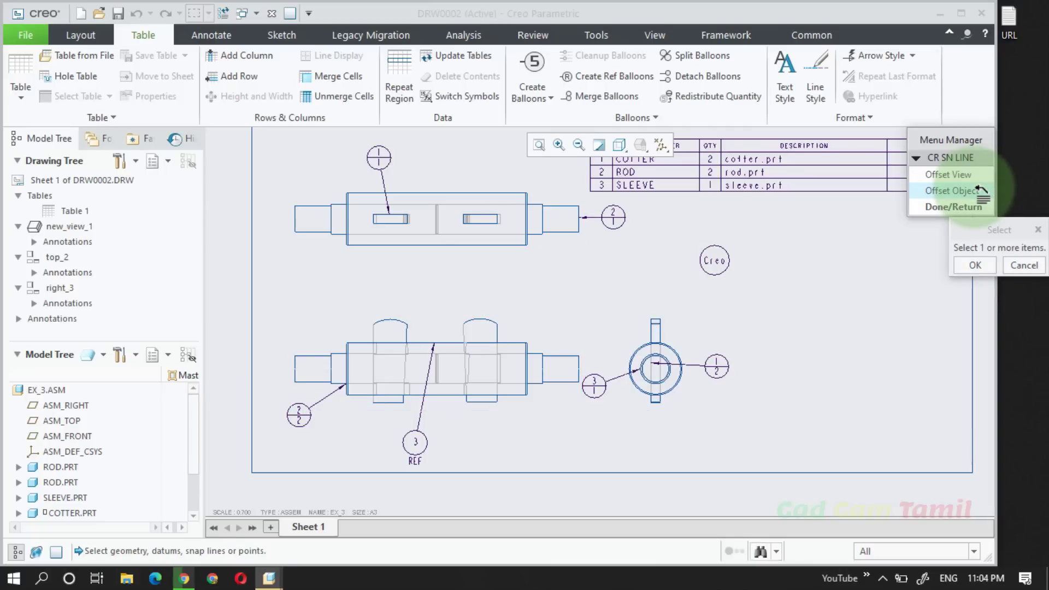
{"action": "left_click", "coordinate": [431, 344]}
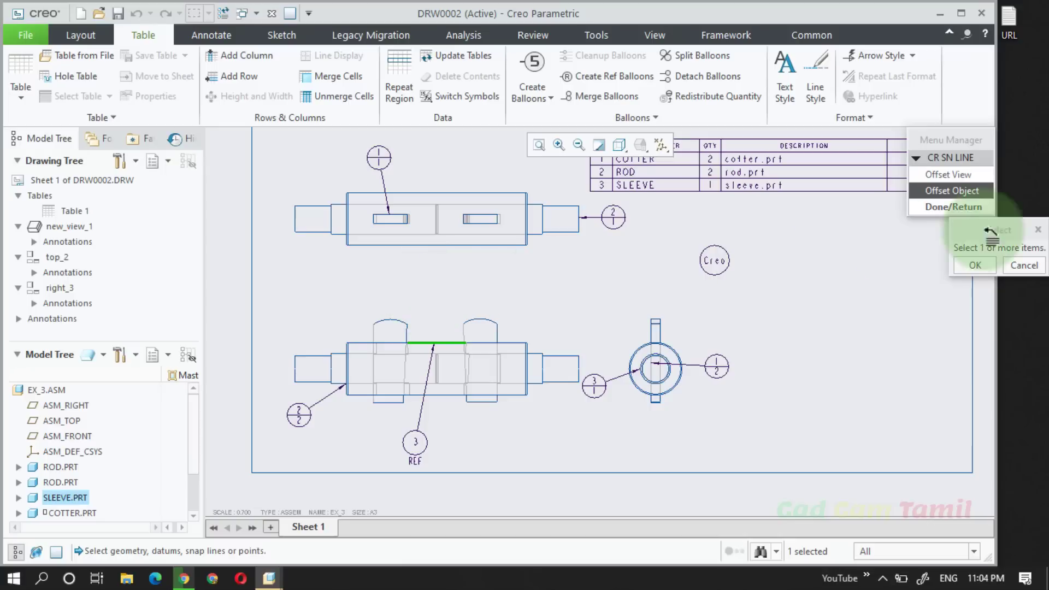
{"action": "left_click", "coordinate": [975, 265]}
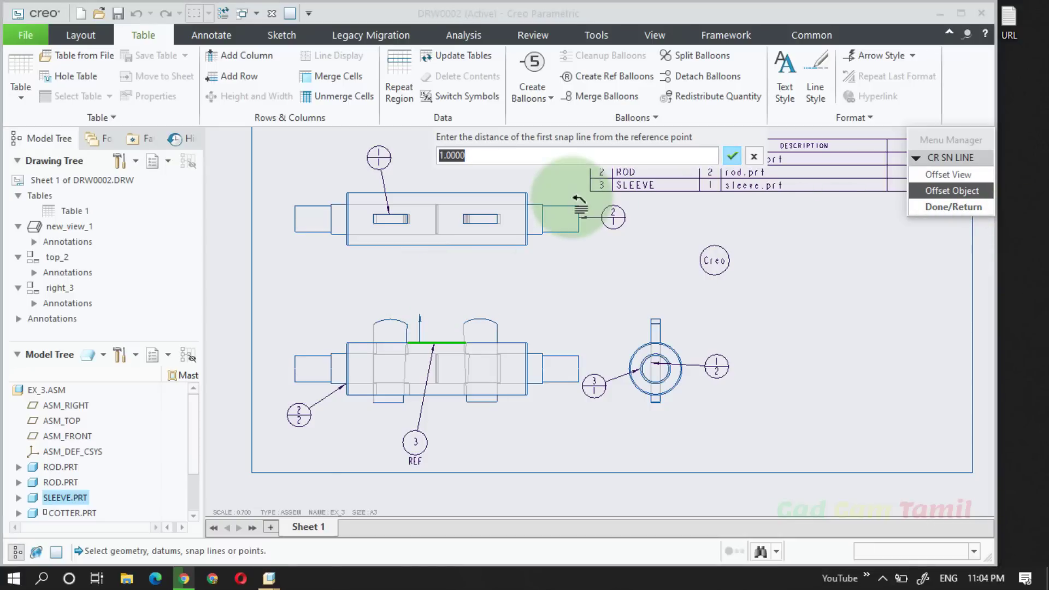
{"action": "type", "text": "2."}
{"action": "type", "text": "0"}
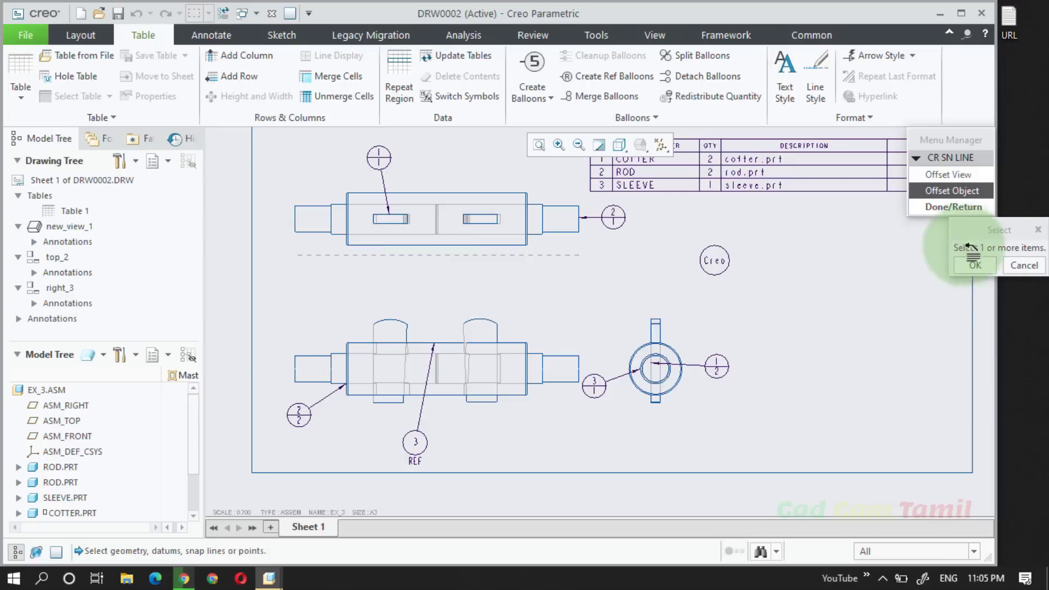
{"action": "left_click", "coordinate": [975, 265]}
{"action": "left_click", "coordinate": [955, 211]}
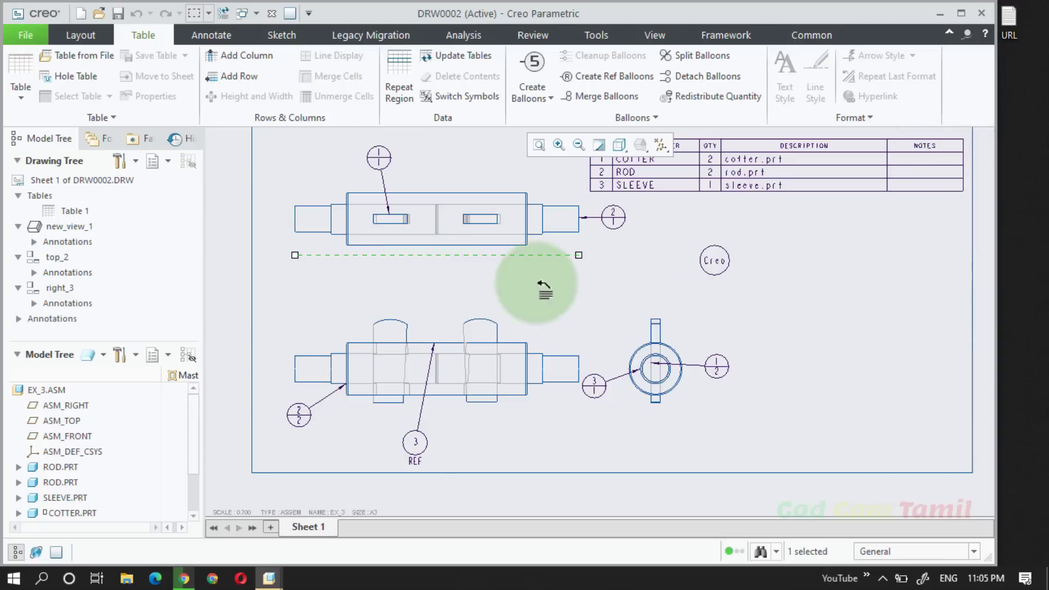
{"action": "left_click_drag", "start_coordinate": [484, 255], "coordinate": [478, 290]}
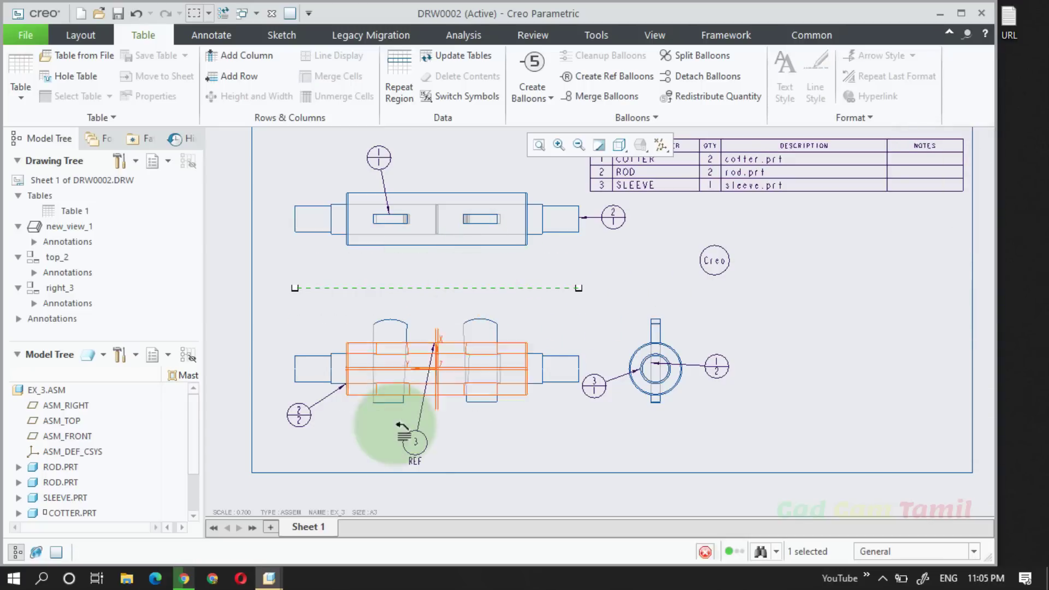
Move the front view's reference balloon 3, the side view's balloon 3 and the "Creo" balloon note into a row just above the snap line
{"action": "left_click", "coordinate": [415, 444]}
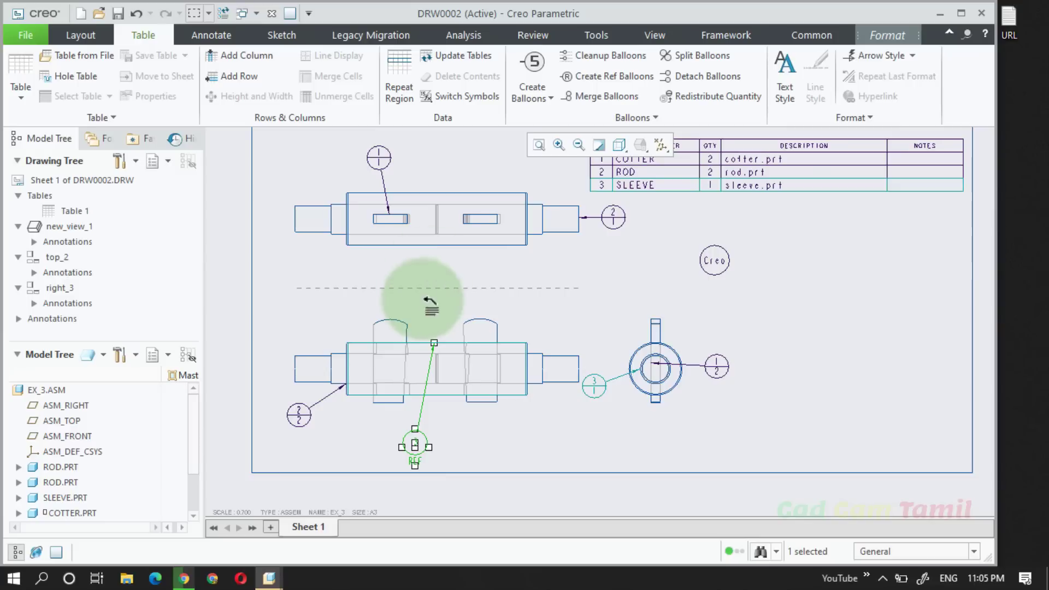
{"action": "left_click_drag", "start_coordinate": [419, 443], "coordinate": [442, 273]}
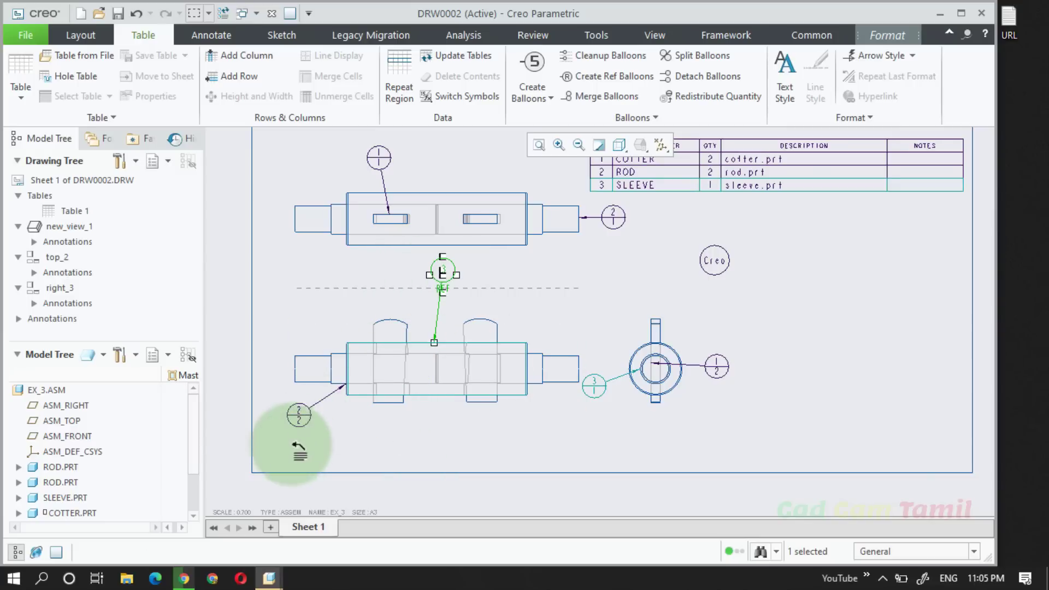
{"action": "left_click", "coordinate": [601, 385]}
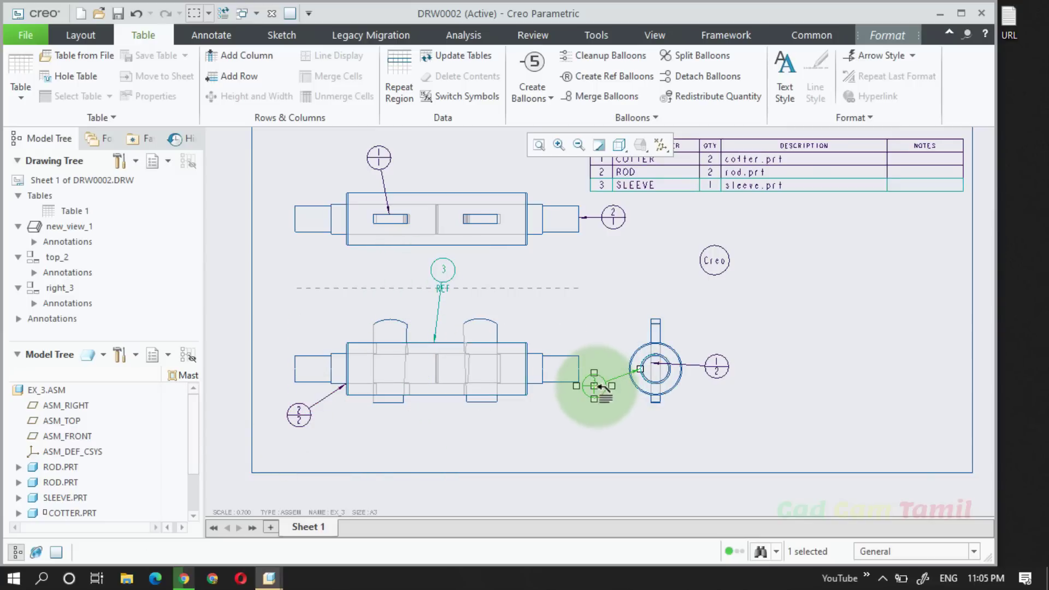
{"action": "left_click_drag", "start_coordinate": [601, 385], "coordinate": [600, 268]}
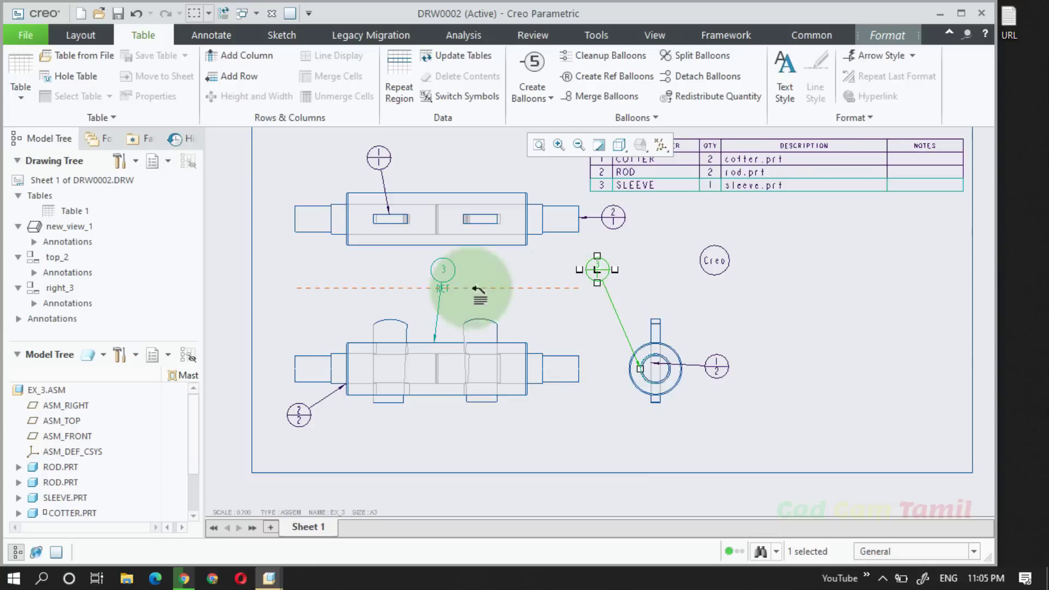
{"action": "left_click", "coordinate": [716, 260]}
{"action": "left_click_drag", "start_coordinate": [720, 262], "coordinate": [509, 272]}
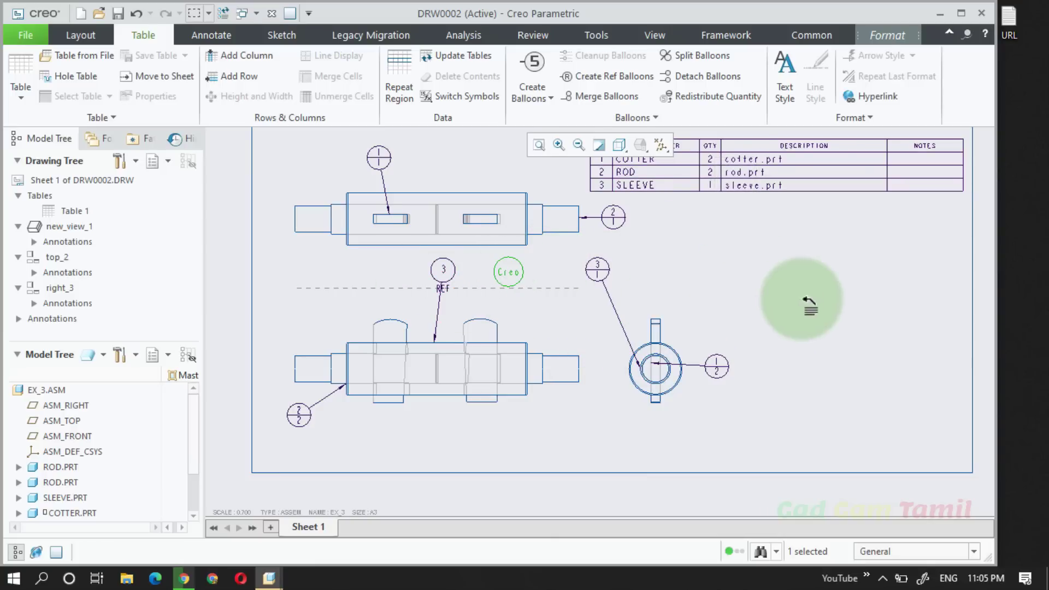
{"action": "left_click", "coordinate": [625, 116]}
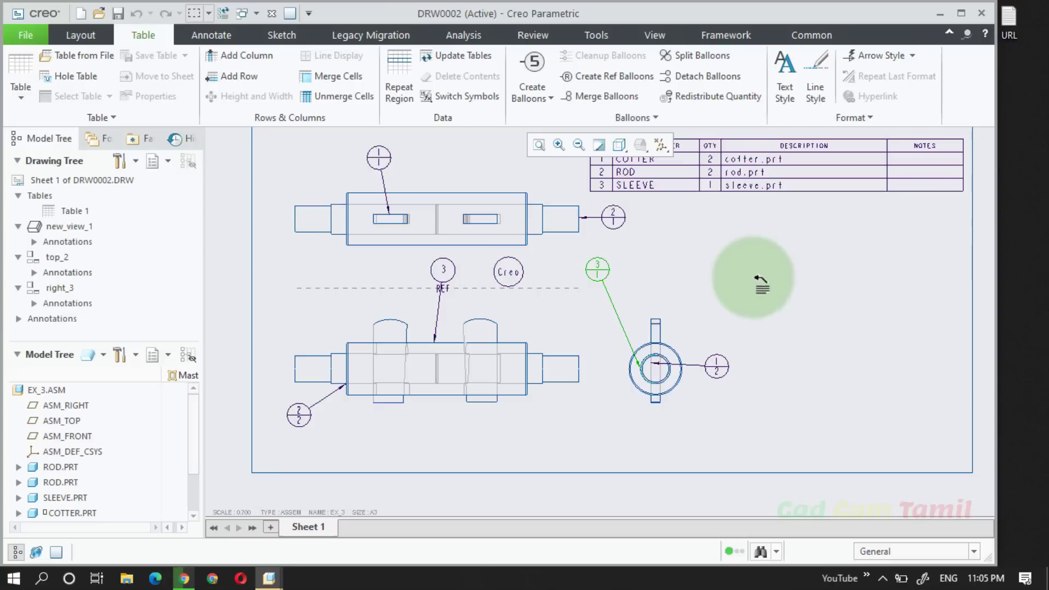
{"action": "left_click", "coordinate": [597, 269]}
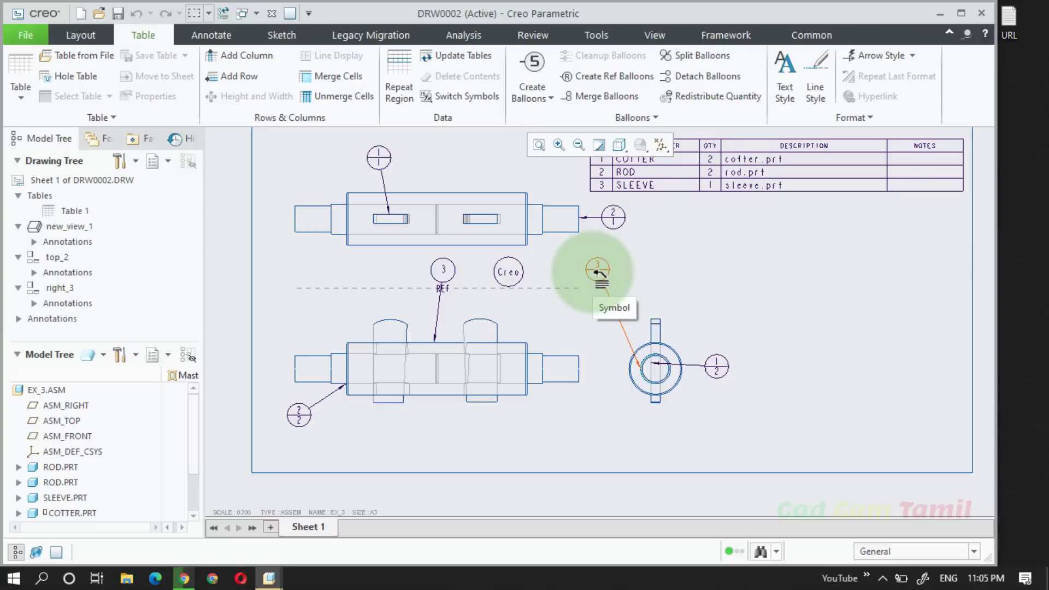
{"action": "left_click", "coordinate": [634, 117]}
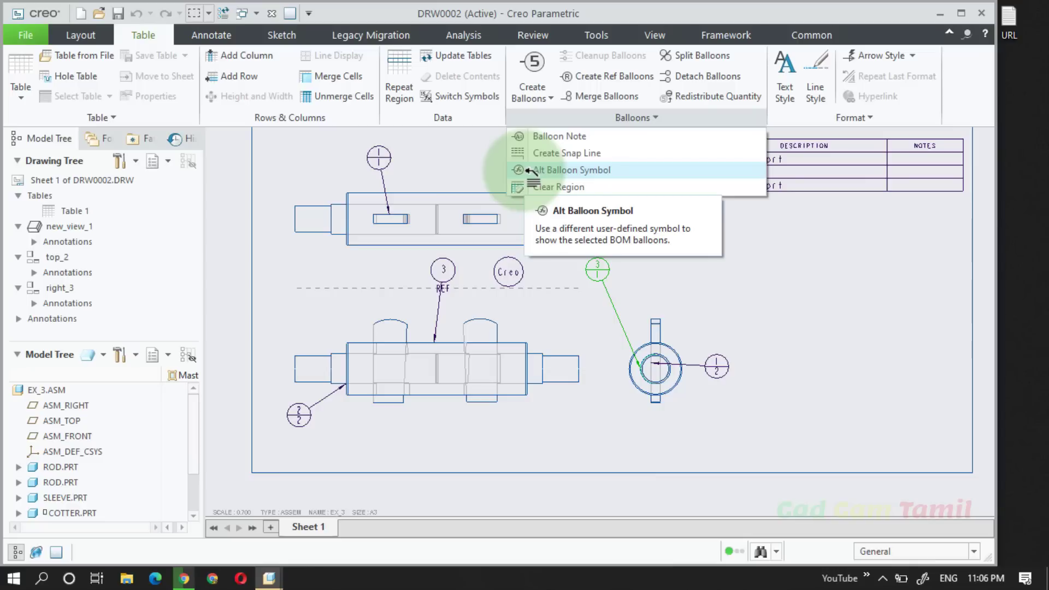
{"action": "left_click", "coordinate": [528, 170]}
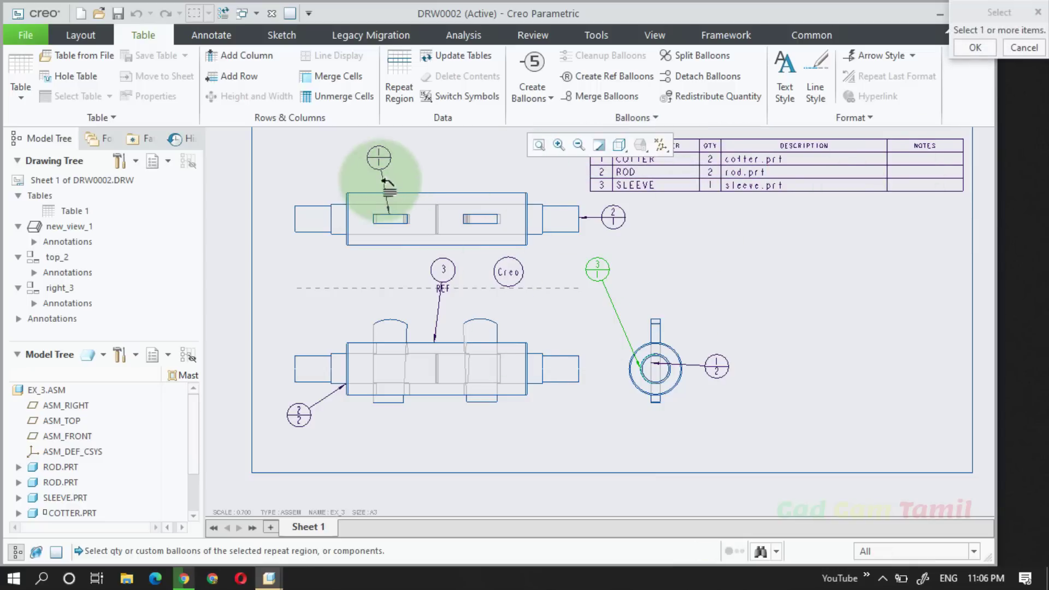
{"action": "left_click", "coordinate": [386, 164]}
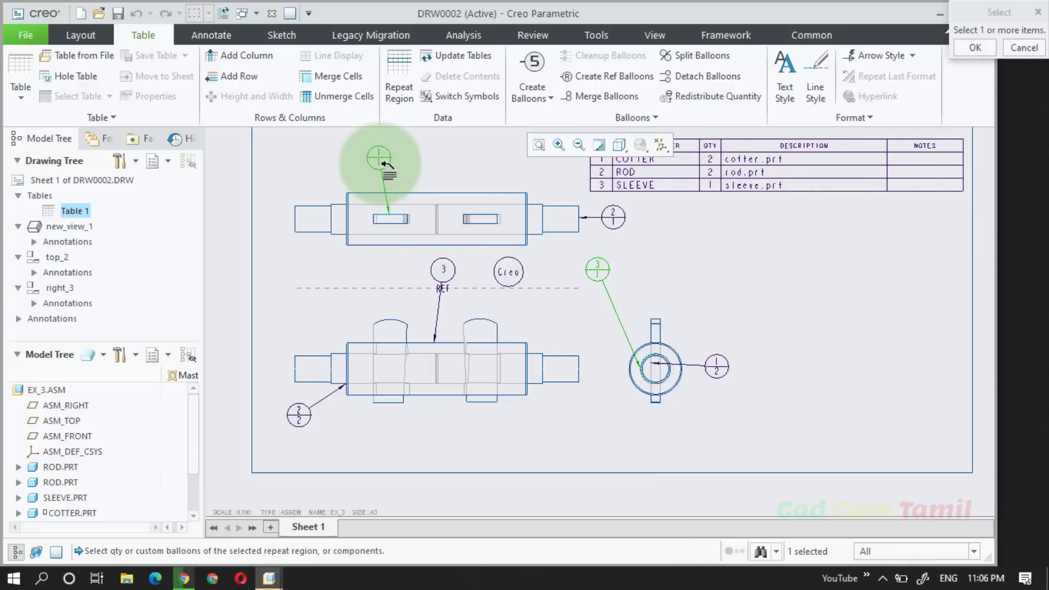
{"action": "left_click", "coordinate": [975, 47]}
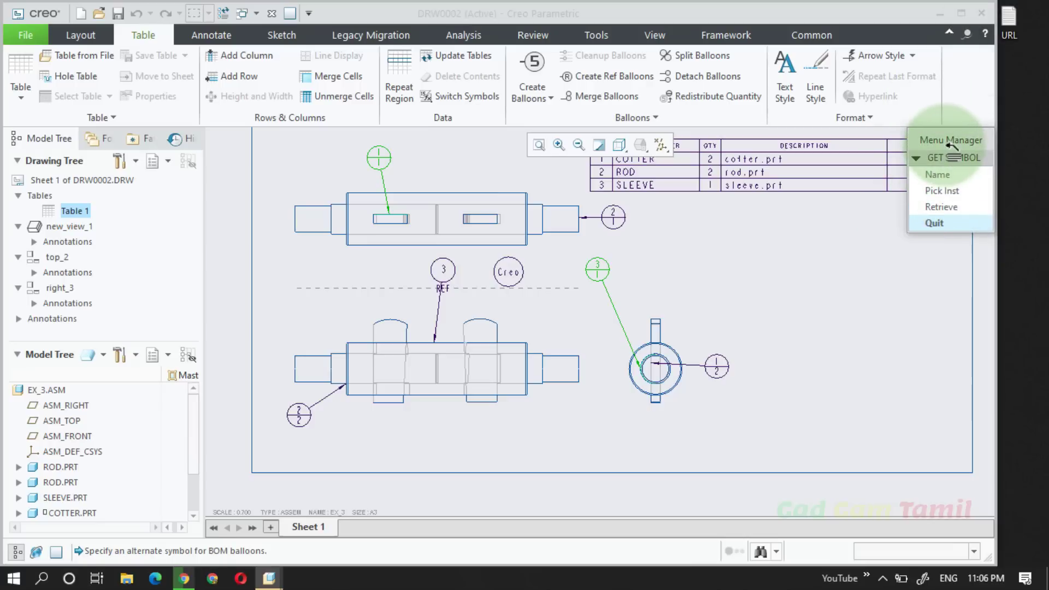
{"action": "left_click_drag", "start_coordinate": [952, 143], "coordinate": [751, 133]}
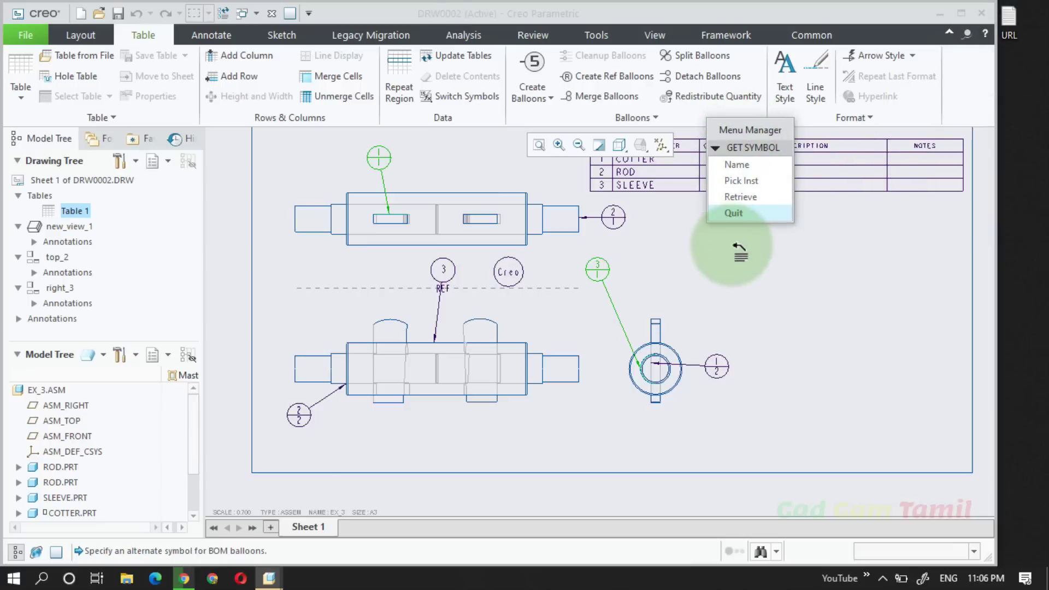
{"action": "left_click", "coordinate": [741, 197]}
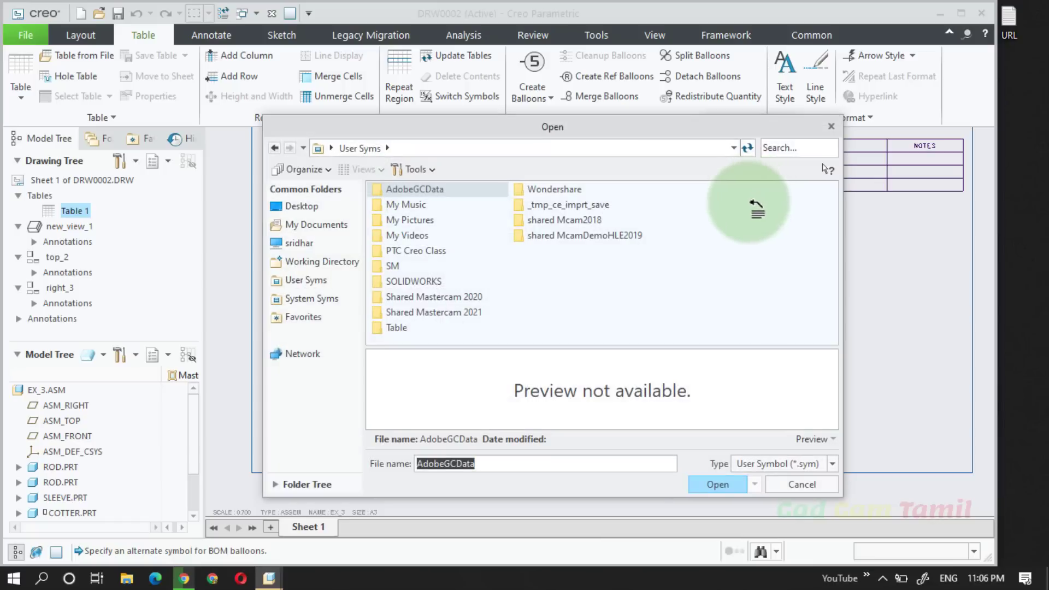
{"action": "left_click_drag", "start_coordinate": [722, 129], "coordinate": [733, 65]}
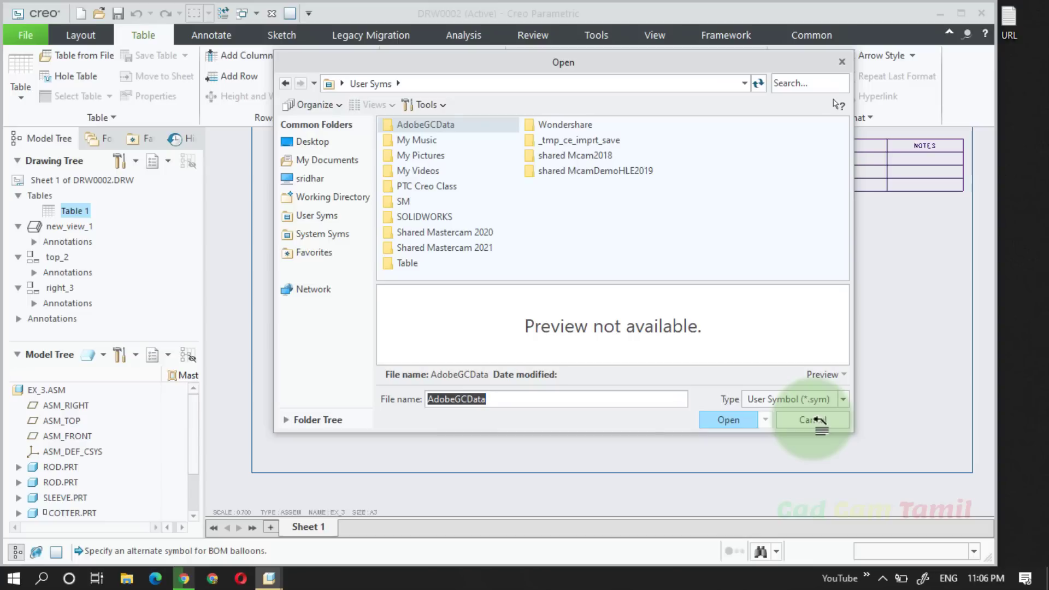
{"action": "left_click", "coordinate": [818, 420]}
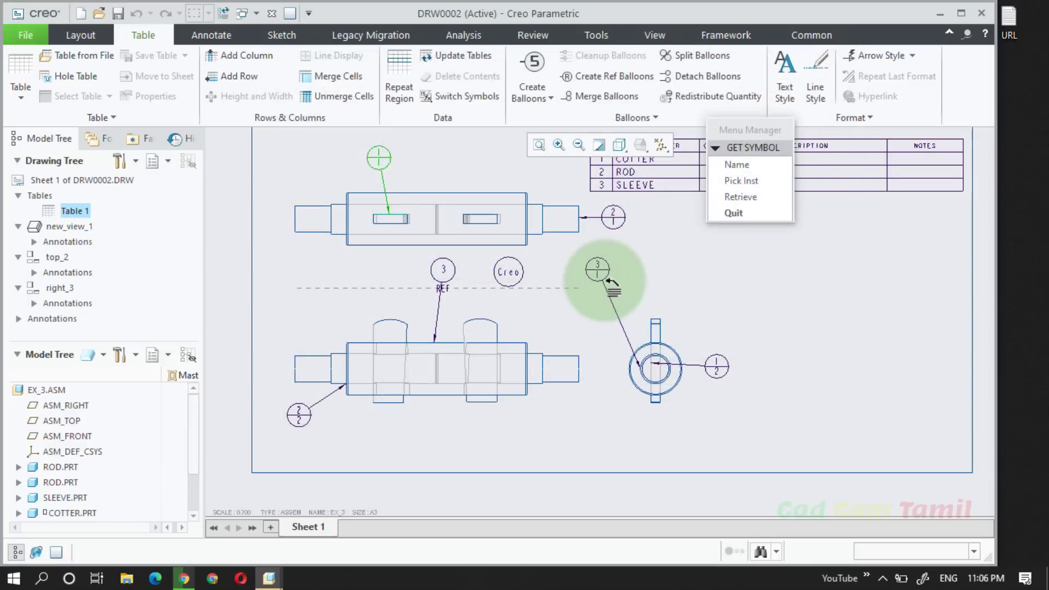
{"action": "left_click", "coordinate": [746, 215]}
Clear the BOM table's balloon region to remove the BOM balloons from all three views
{"action": "left_click", "coordinate": [634, 117]}
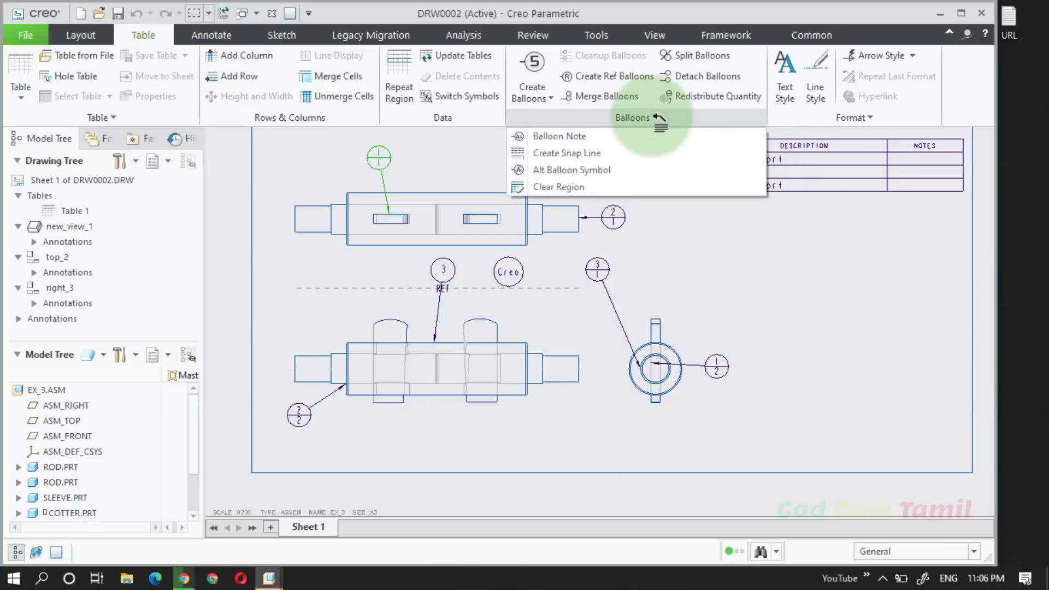
{"action": "left_click", "coordinate": [544, 187]}
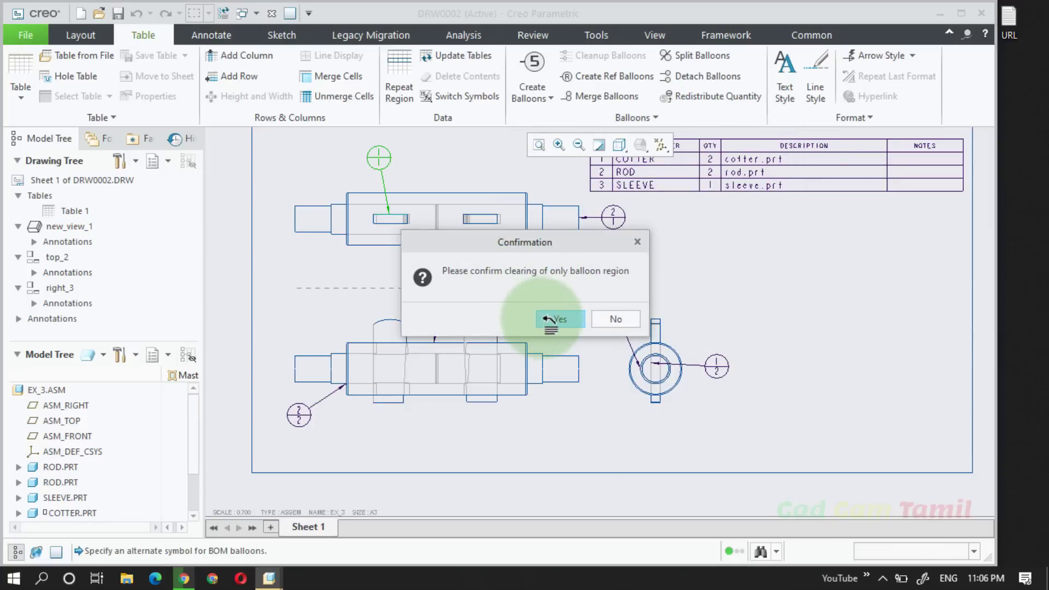
{"action": "left_click", "coordinate": [556, 319]}
Delete the "Creo" balloon note and the dashed snap line between the front and top views
{"action": "scroll", "coordinate": [468, 421], "scroll_direction": "up", "scroll_amount": 1}
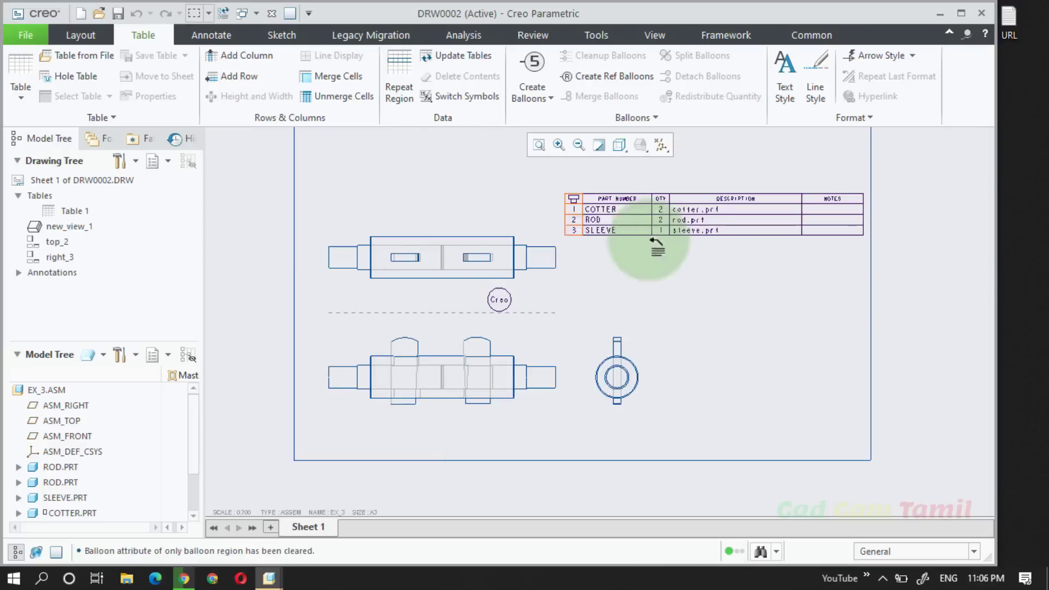
{"action": "left_click", "coordinate": [507, 302]}
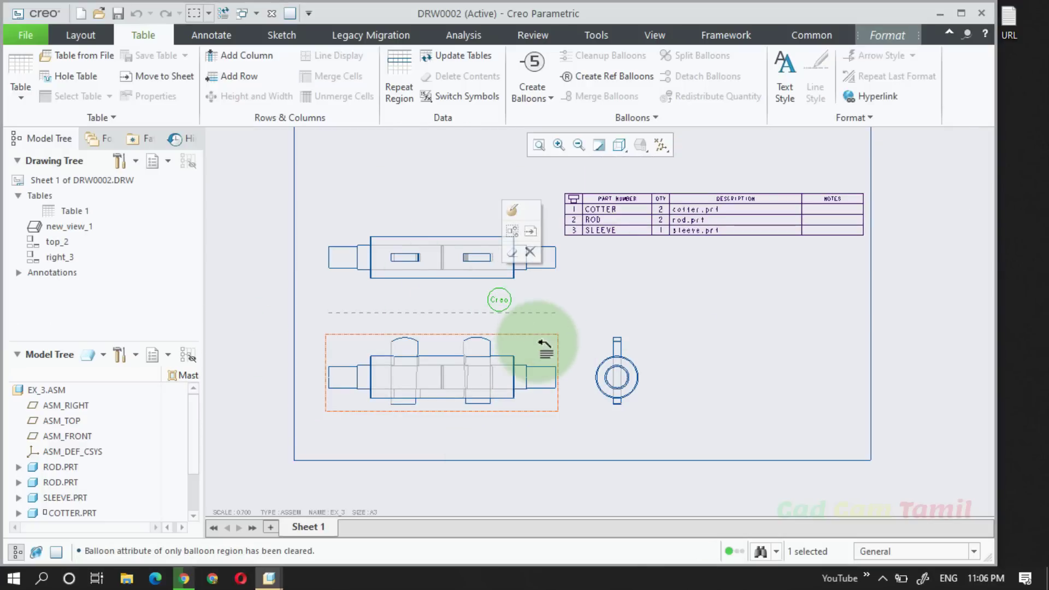
{"action": "left_click", "coordinate": [529, 251]}
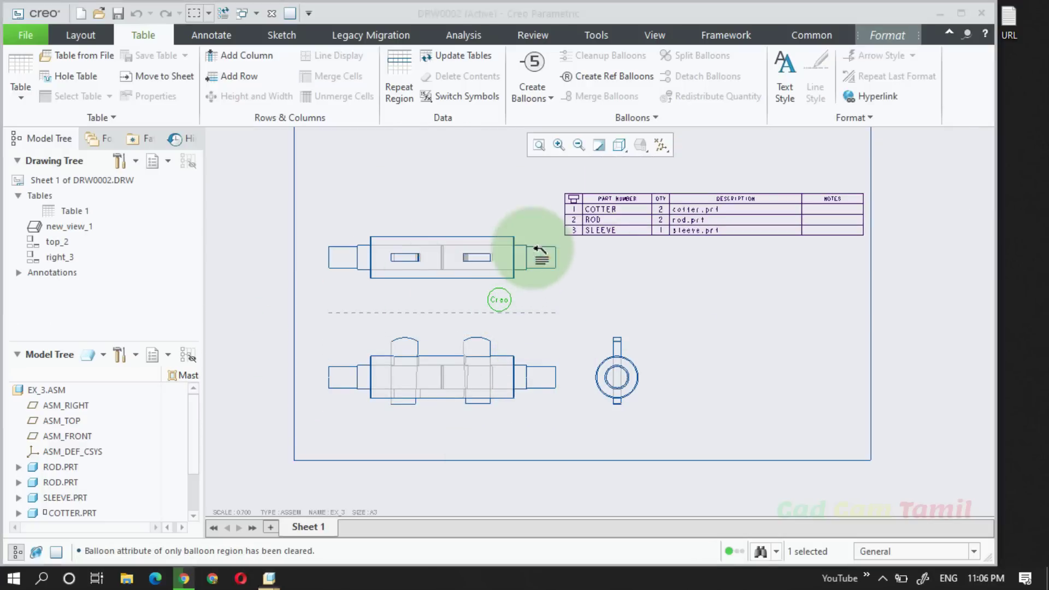
{"action": "left_click", "coordinate": [530, 311]}
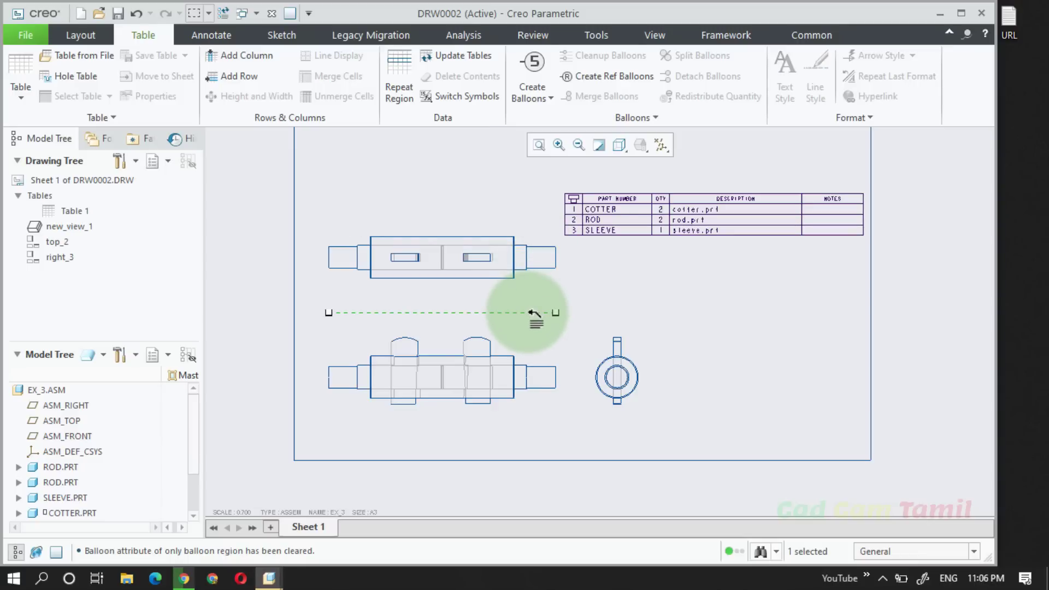
{"action": "key", "text": "Delete"}
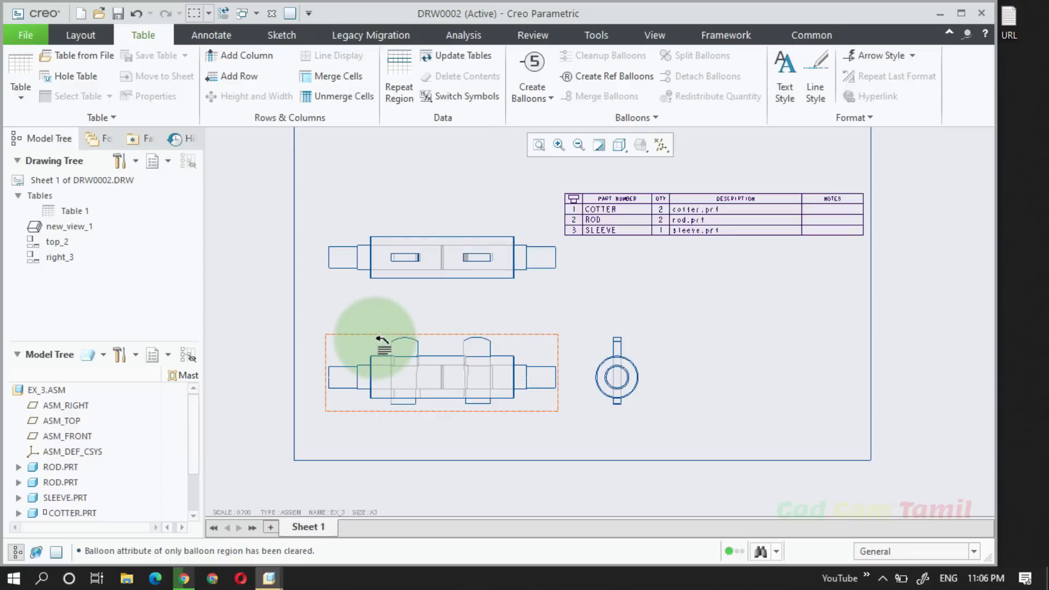